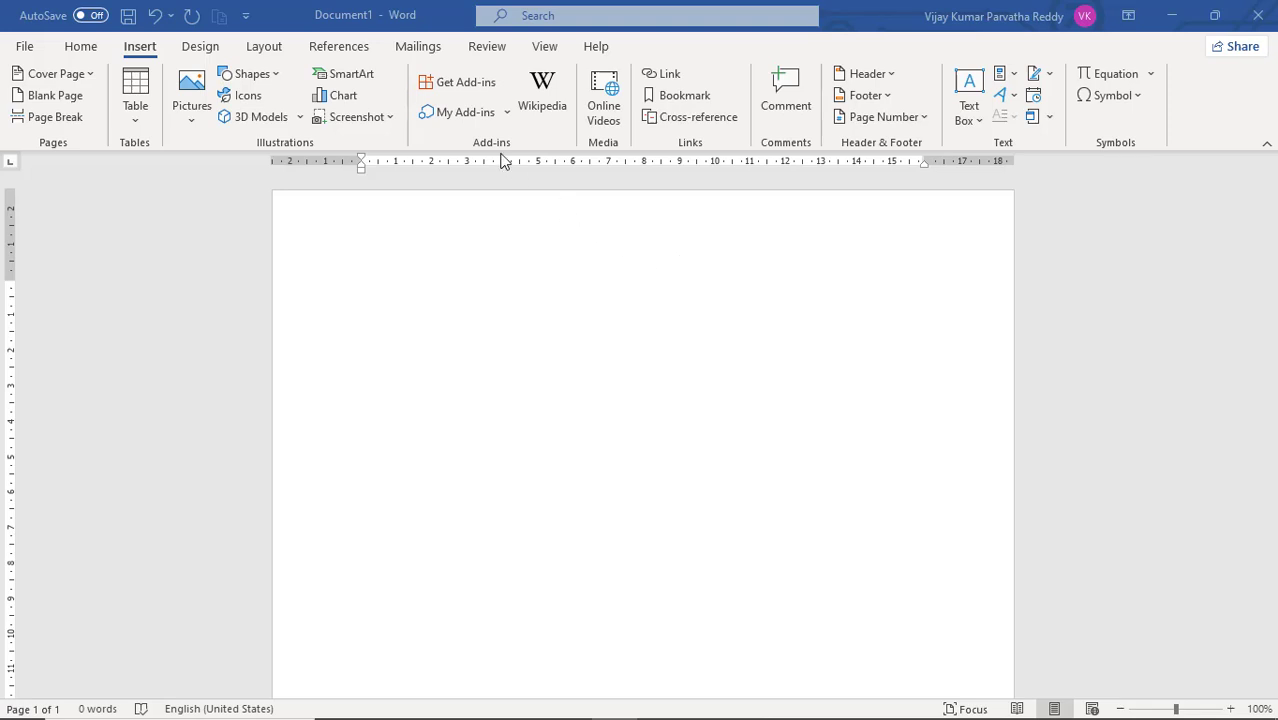
Step: Open the Office add-in store and browse the full list of add-ins sorted by popularity
{"action": "left_click", "coordinate": [464, 84]}
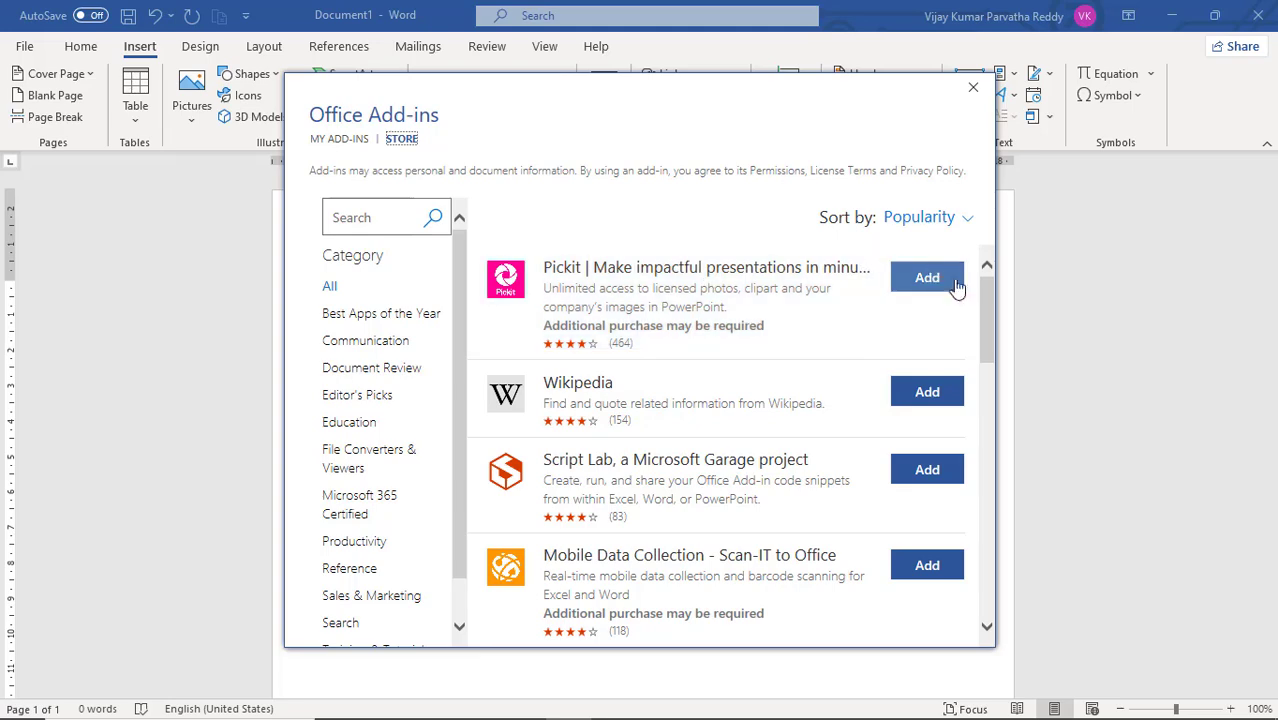
{"action": "left_click_drag", "start_coordinate": [986, 286], "coordinate": [985, 605]}
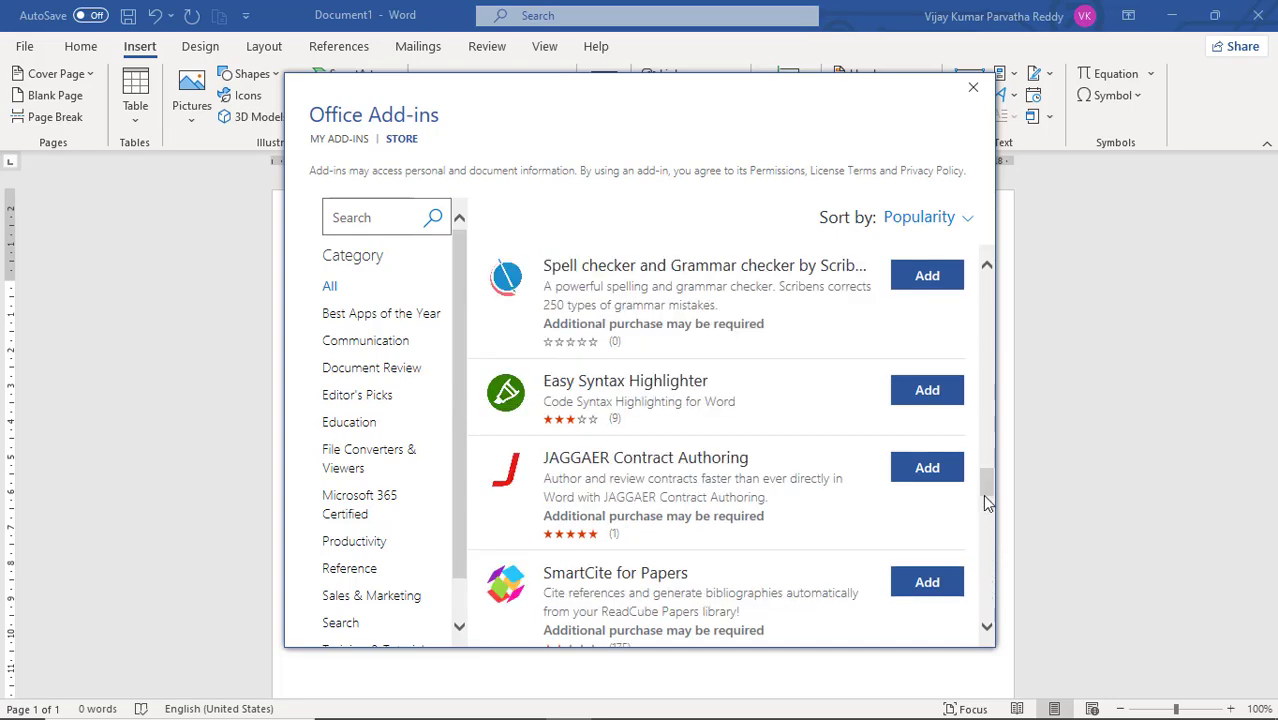
{"action": "left_click_drag", "start_coordinate": [991, 494], "coordinate": [1004, 289]}
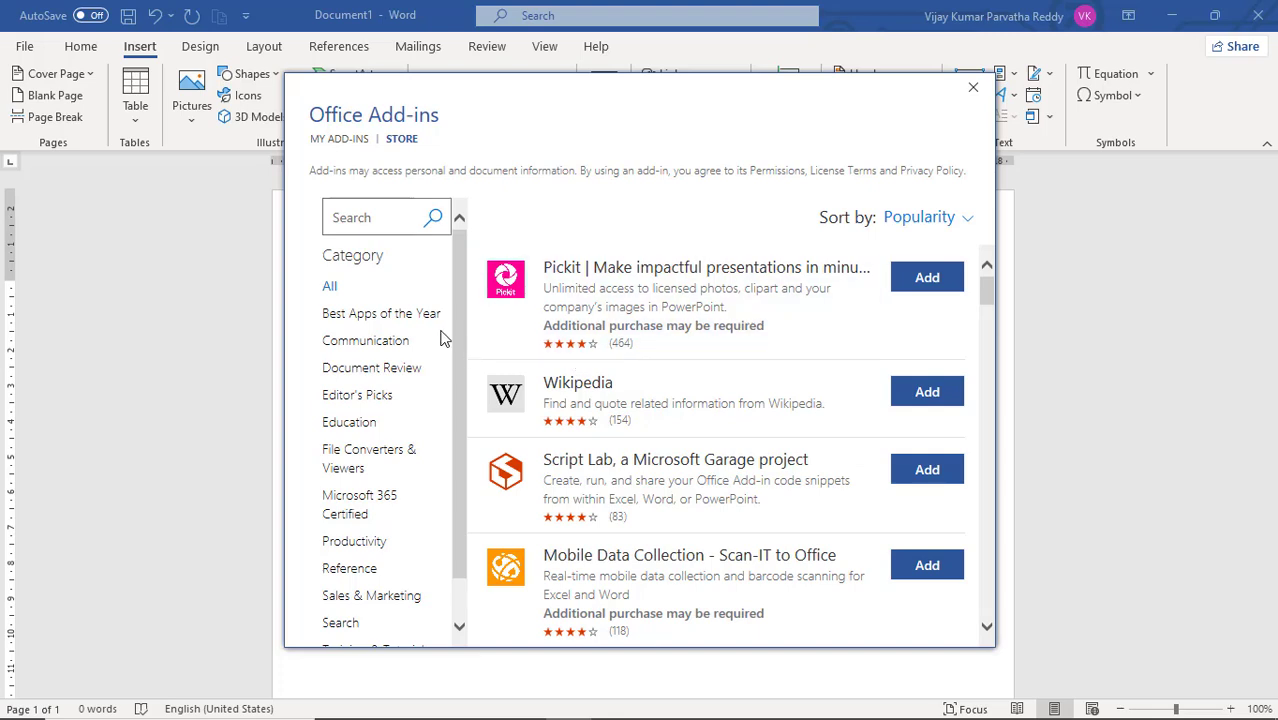
Step: Add the Wikipedia add-in from the store's Education category and accept its license terms and privacy policy
{"action": "left_click", "coordinate": [364, 428]}
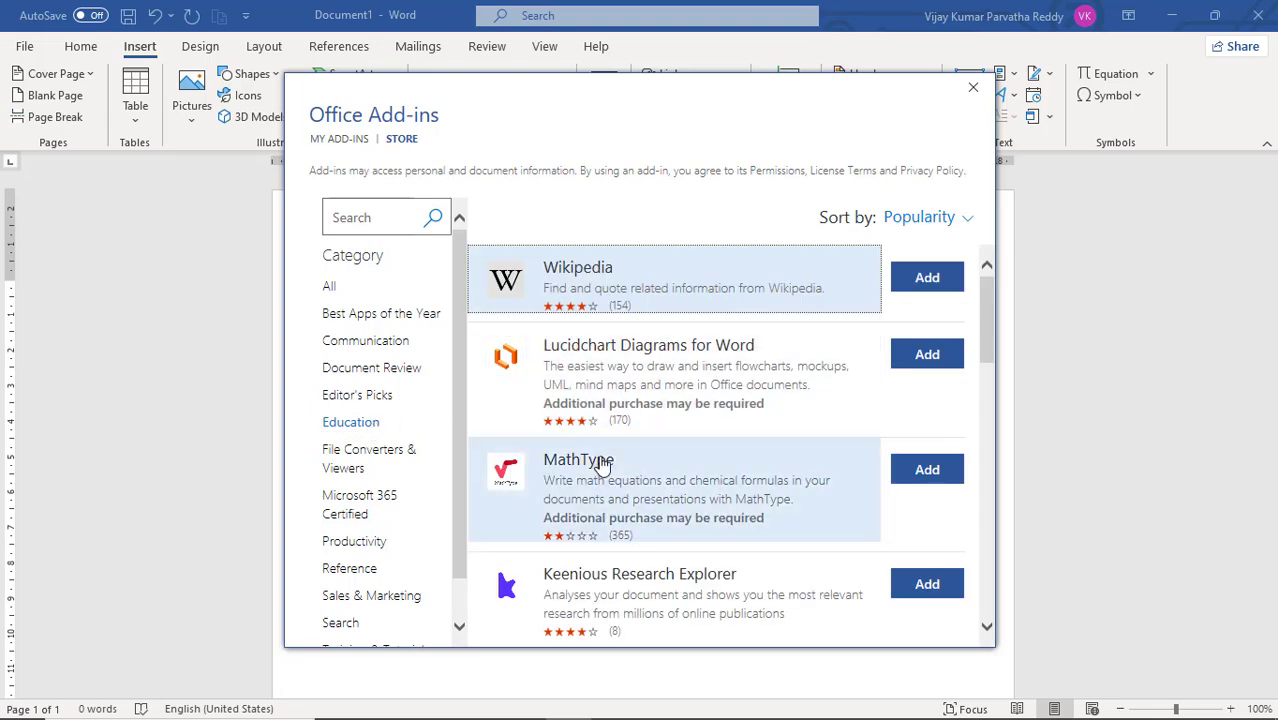
{"action": "scroll", "coordinate": [606, 482], "scroll_direction": "down", "scroll_amount": 1}
{"action": "scroll", "coordinate": [606, 480], "scroll_direction": "down", "scroll_amount": 4}
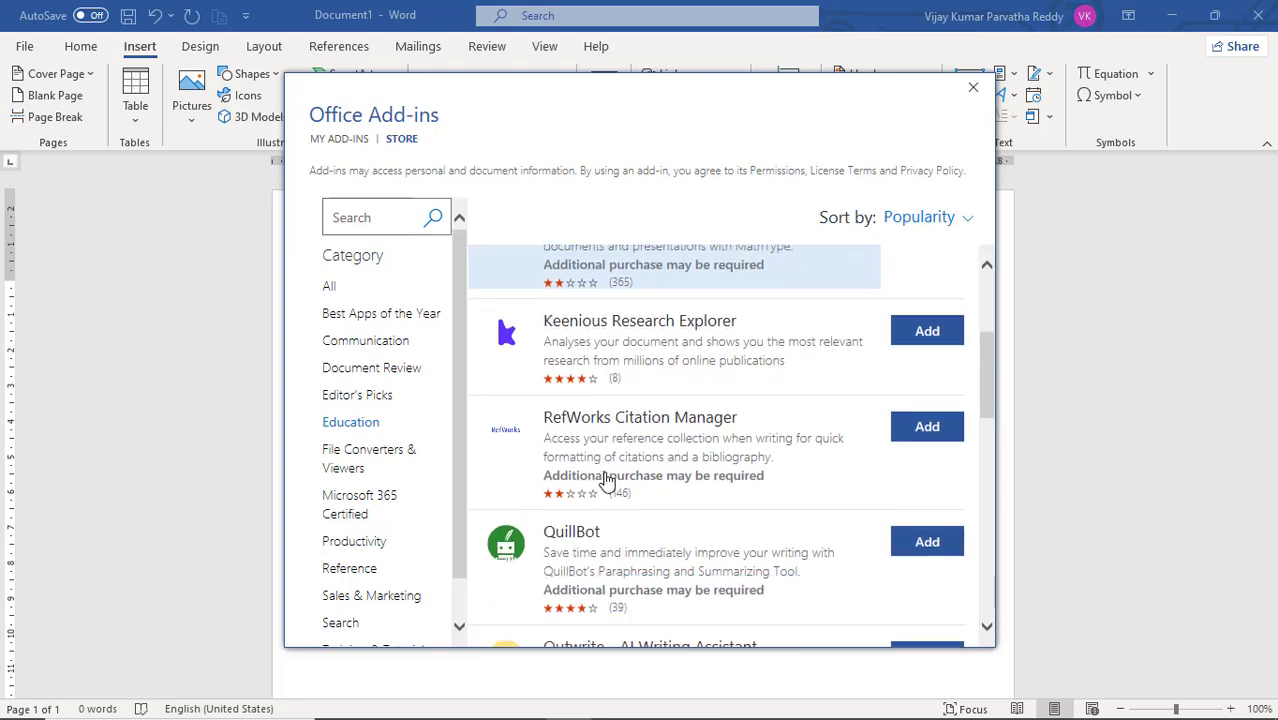
{"action": "scroll", "coordinate": [610, 476], "scroll_direction": "down", "scroll_amount": 5}
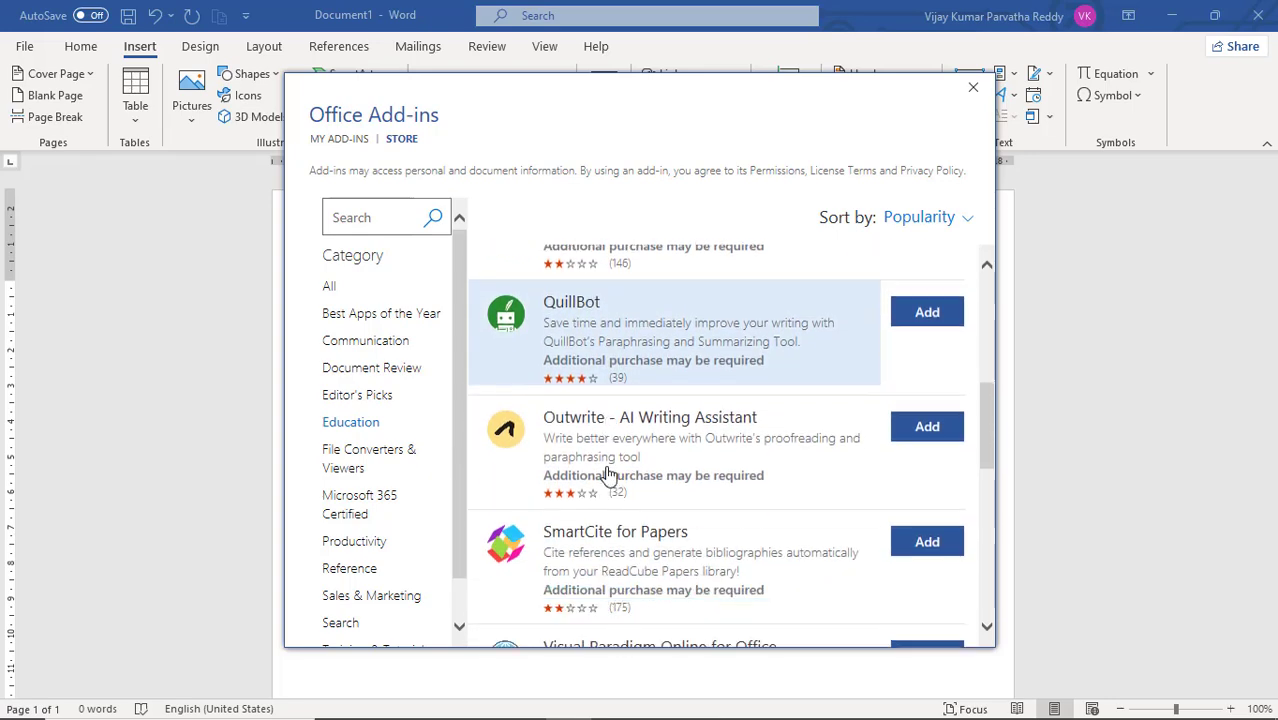
{"action": "scroll", "coordinate": [608, 475], "scroll_direction": "down", "scroll_amount": 5}
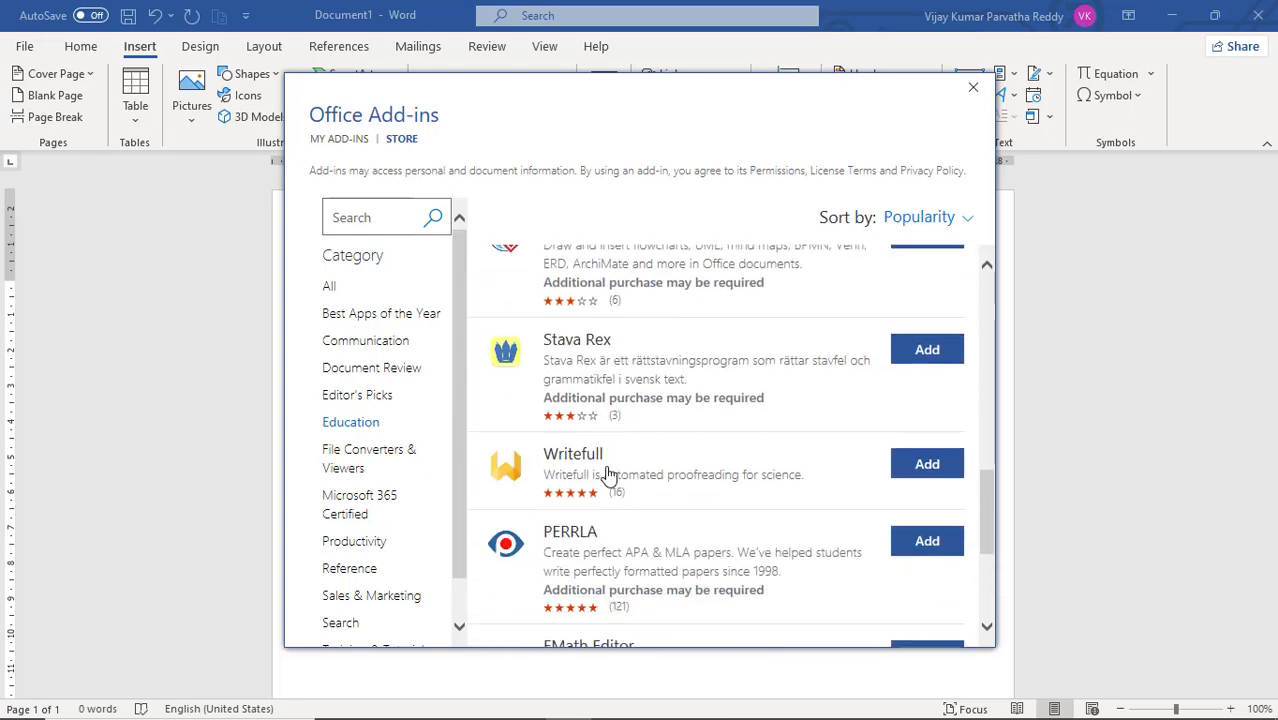
{"action": "scroll", "coordinate": [608, 475], "scroll_direction": "down", "scroll_amount": 2}
{"action": "scroll", "coordinate": [608, 475], "scroll_direction": "up", "scroll_amount": 10}
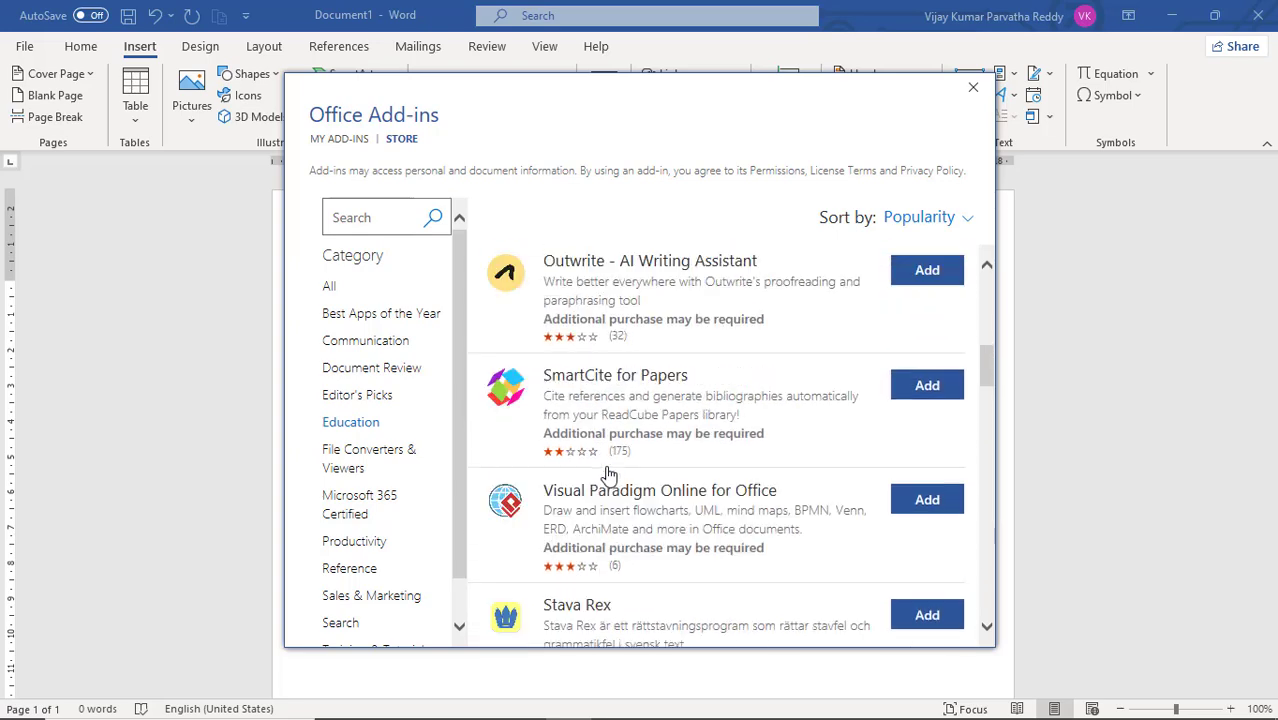
{"action": "scroll", "coordinate": [608, 476], "scroll_direction": "up", "scroll_amount": 4}
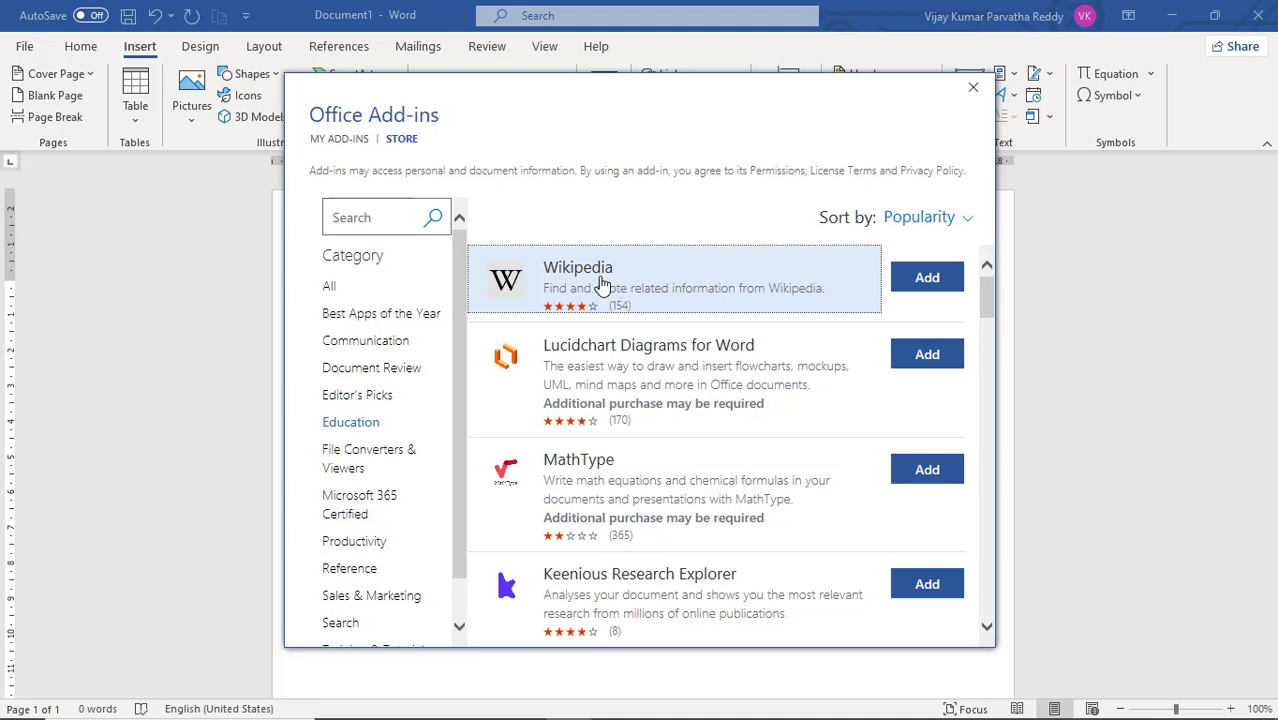
{"action": "left_click", "coordinate": [922, 285]}
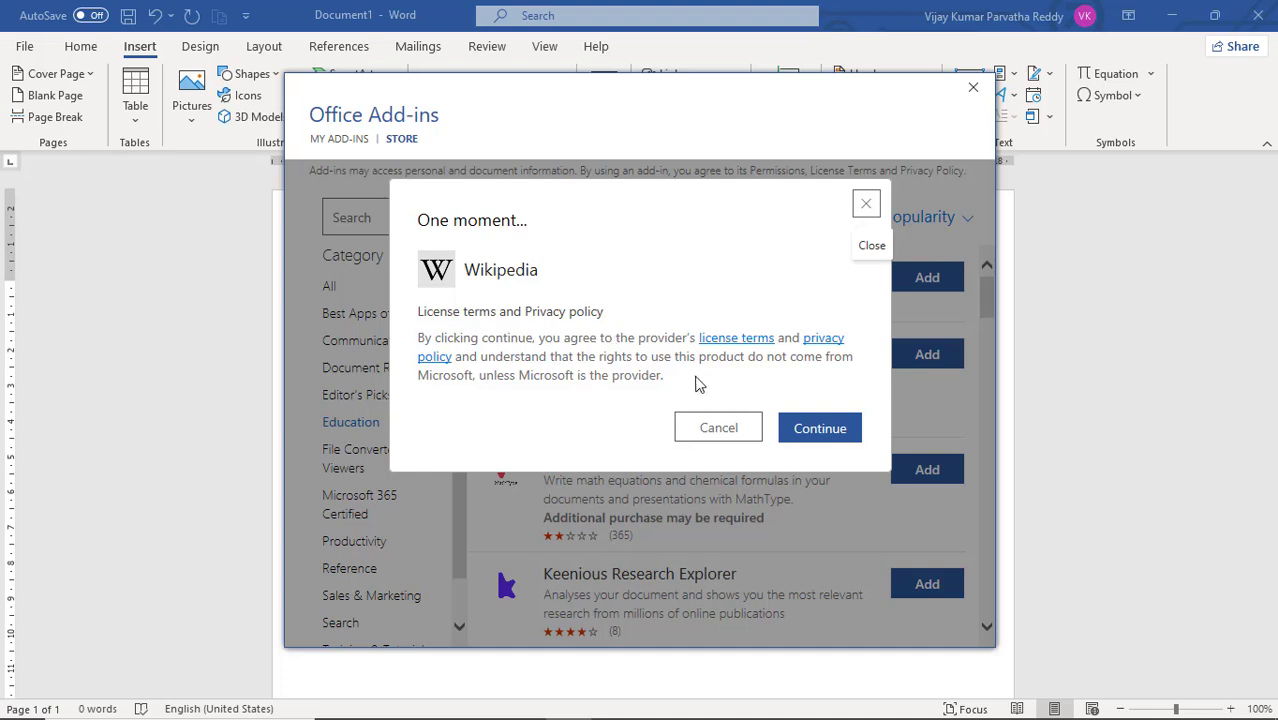
{"action": "left_click", "coordinate": [820, 430]}
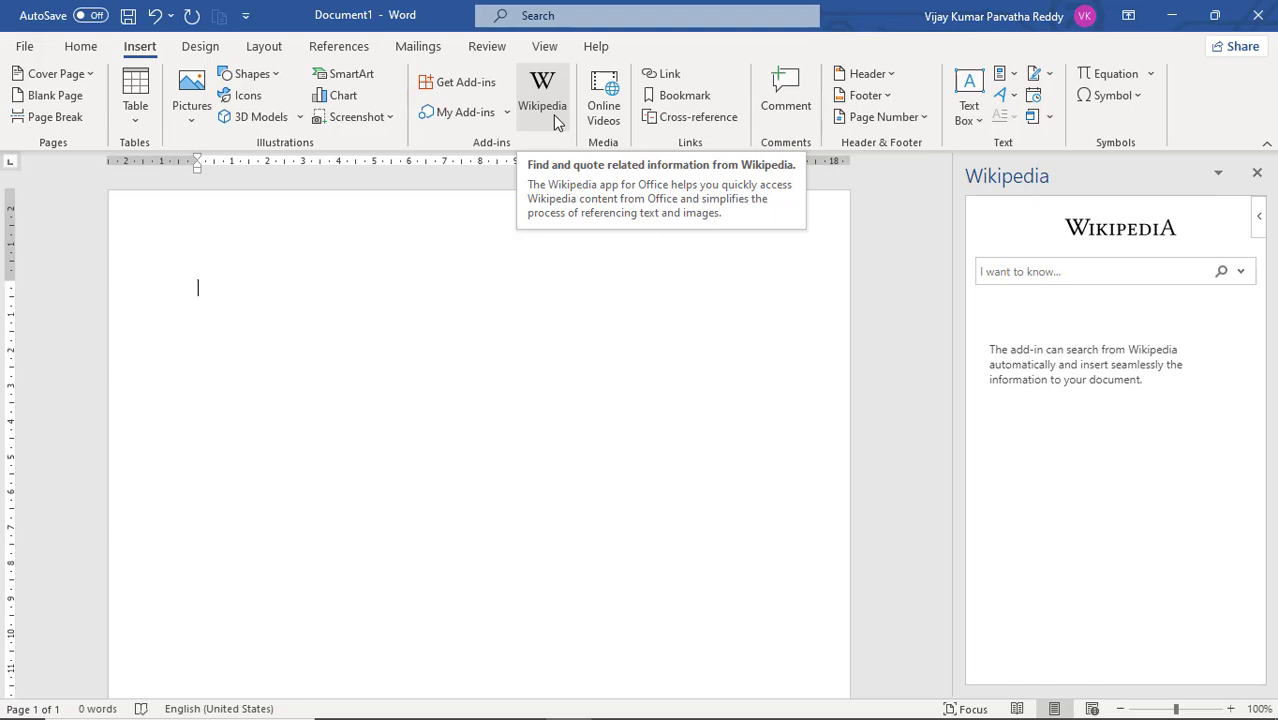
Step: Search the Wikipedia add-in for "ms office"
{"action": "left_click", "coordinate": [1043, 274]}
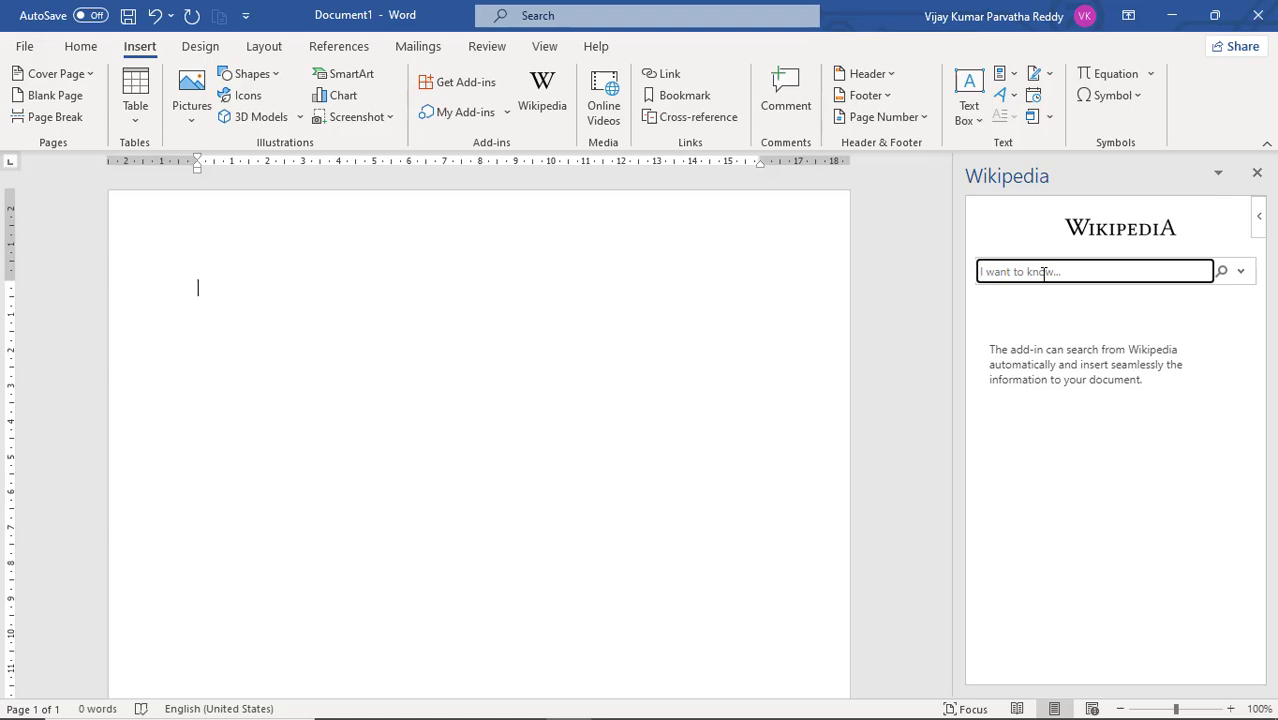
{"action": "type", "text": "ms office"}
{"action": "left_click", "coordinate": [1221, 274]}
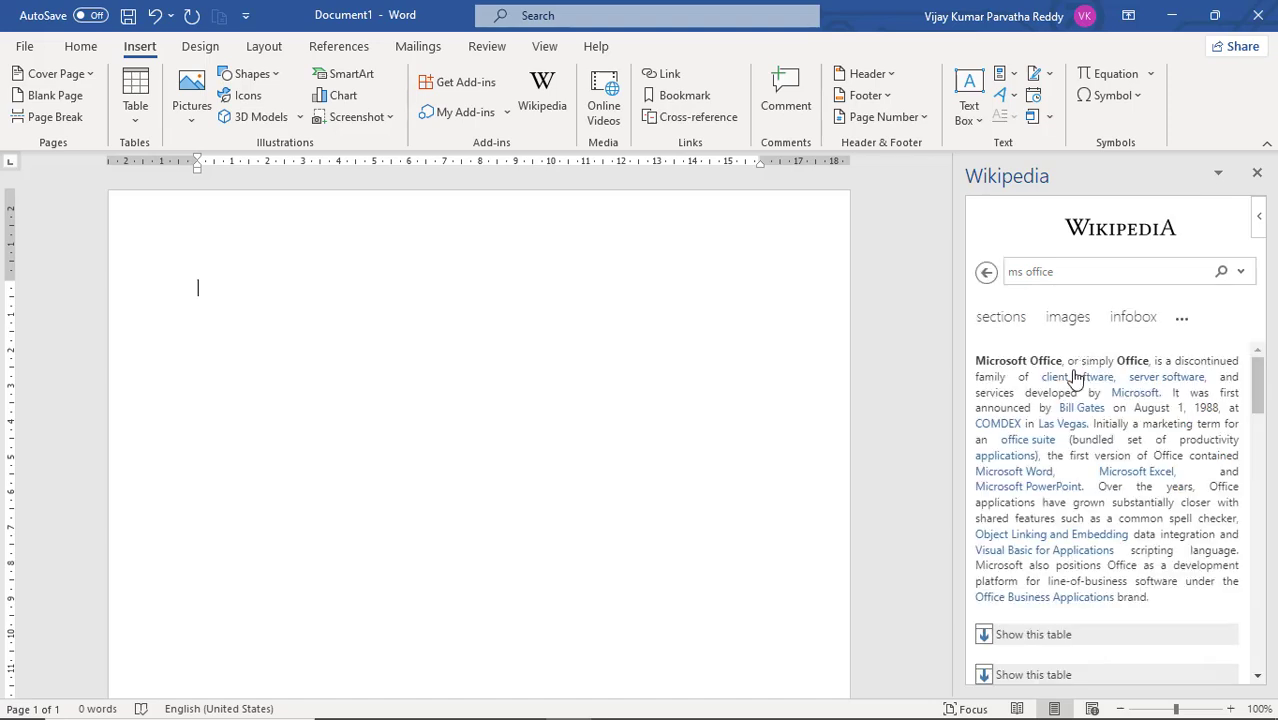
Step: Look through the Microsoft Office article, from its introduction down to its references
{"action": "left_click", "coordinate": [1069, 271]}
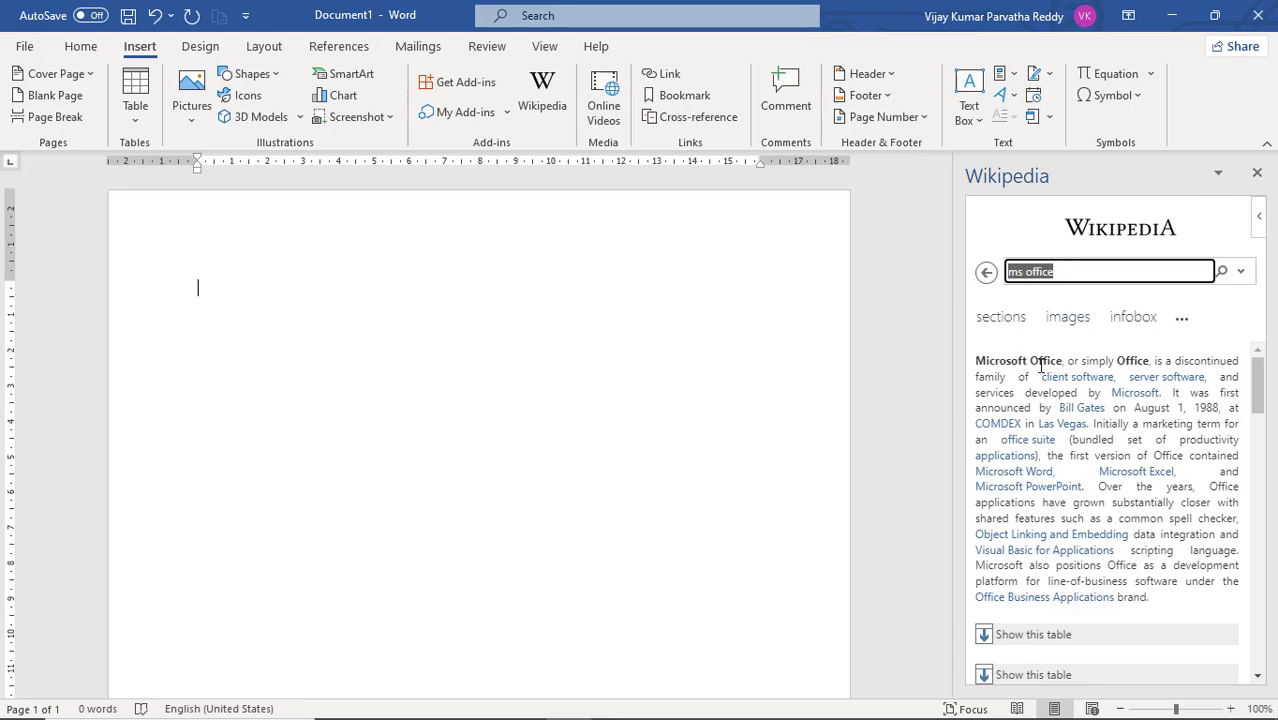
{"action": "scroll", "coordinate": [1071, 393], "scroll_direction": "down", "scroll_amount": 10}
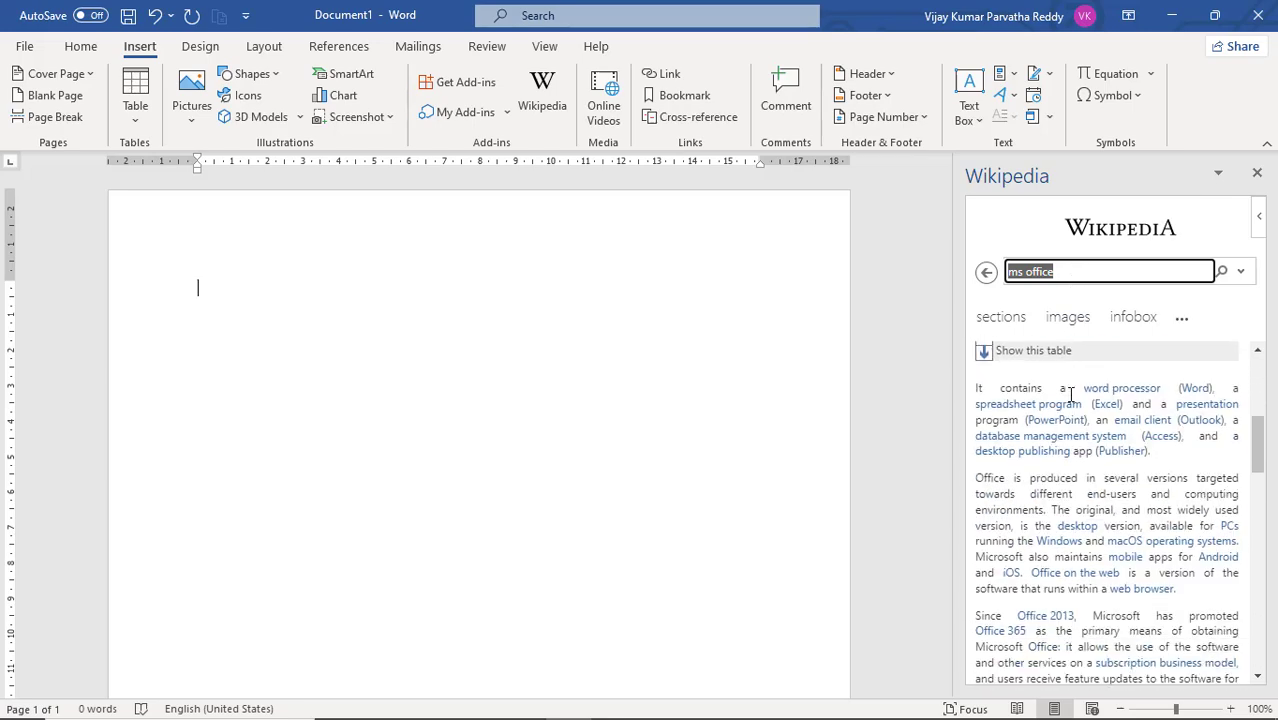
{"action": "scroll", "coordinate": [1071, 393], "scroll_direction": "down", "scroll_amount": 10}
{"action": "scroll", "coordinate": [1071, 393], "scroll_direction": "up", "scroll_amount": 9}
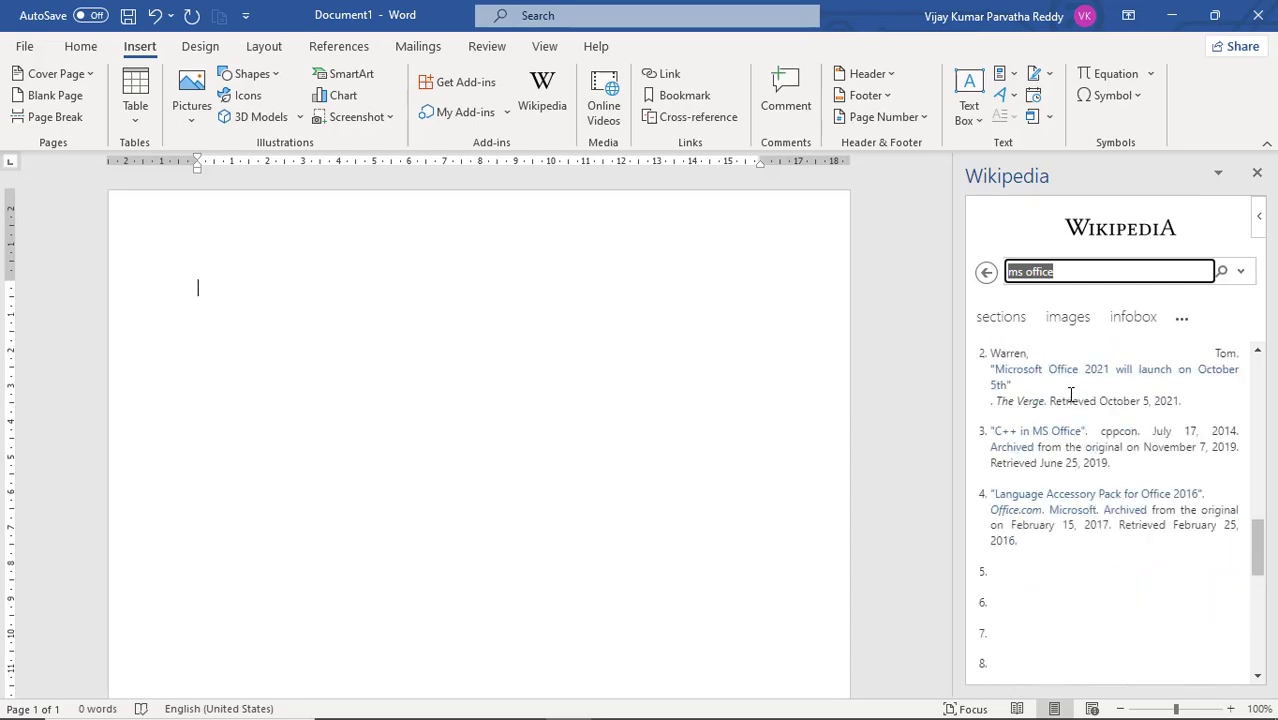
{"action": "scroll", "coordinate": [1071, 394], "scroll_direction": "up", "scroll_amount": 10}
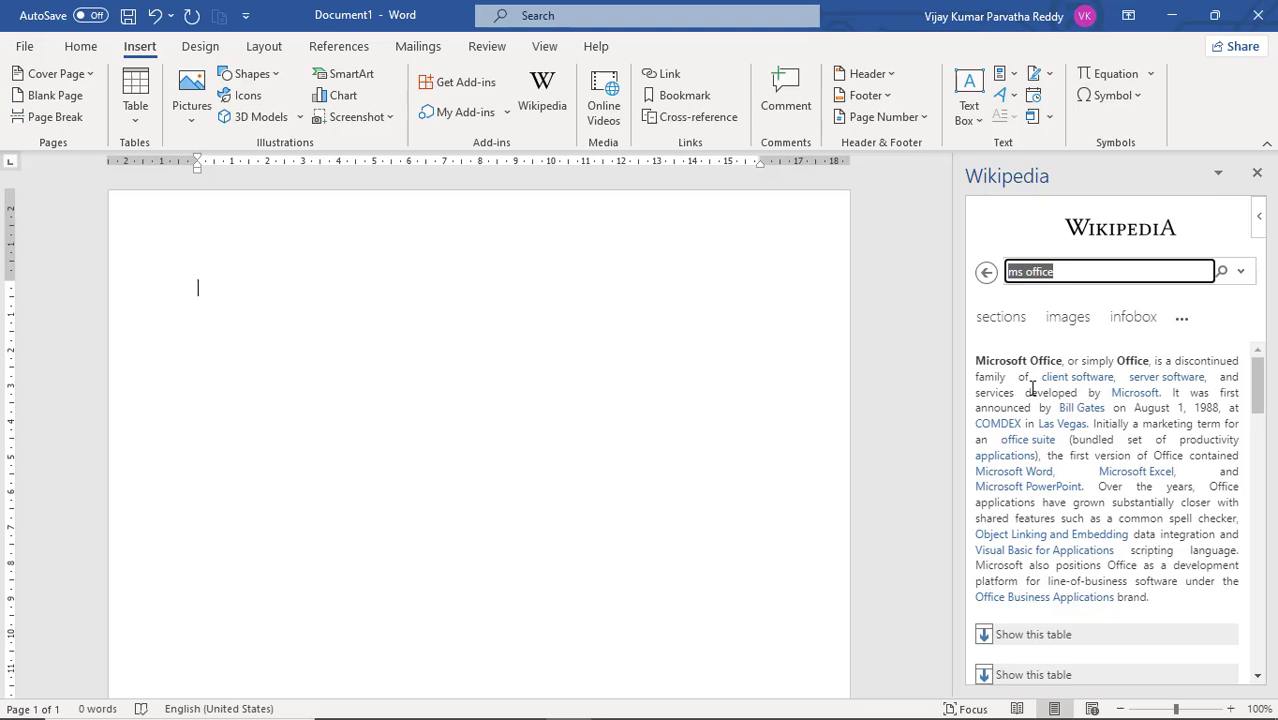
{"action": "scroll", "coordinate": [1032, 388], "scroll_direction": "down", "scroll_amount": 1}
{"action": "scroll", "coordinate": [1032, 388], "scroll_direction": "up", "scroll_amount": 1}
{"action": "scroll", "coordinate": [1062, 398], "scroll_direction": "down", "scroll_amount": 4}
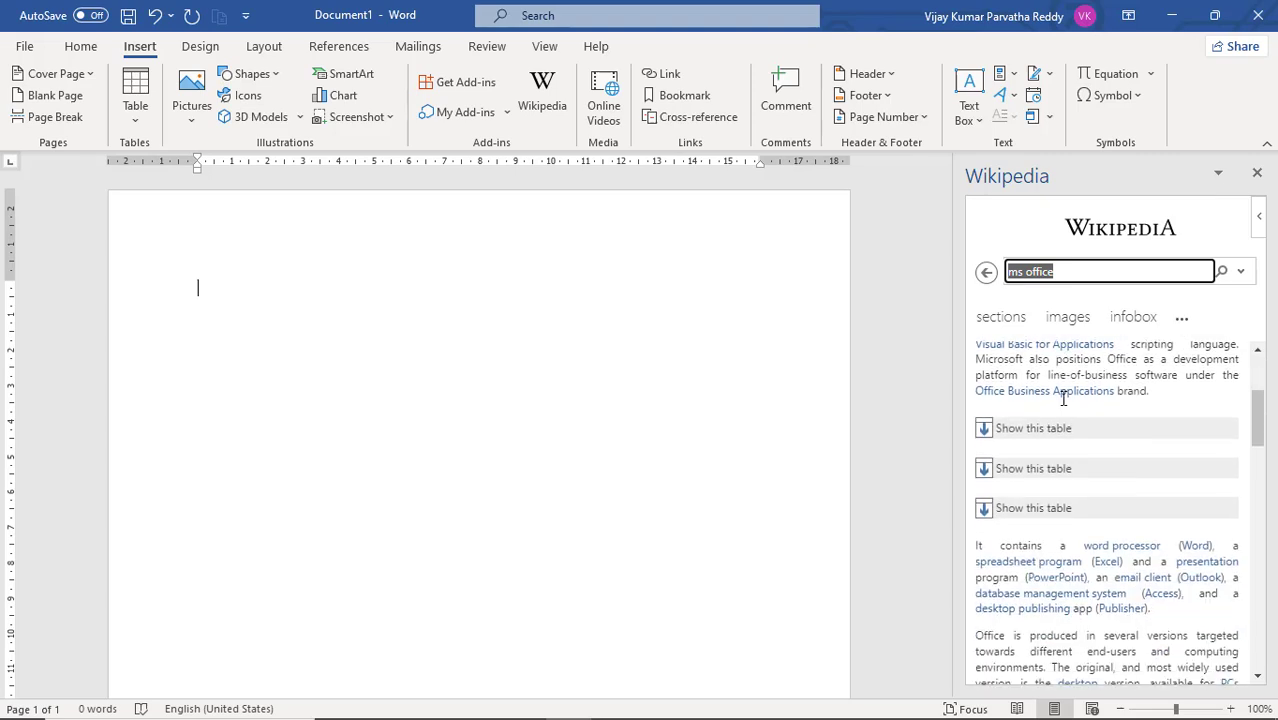
Step: Expand the article's first hidden table and the nested final-release table, and examine the software details and supported languages
{"action": "left_click", "coordinate": [984, 428]}
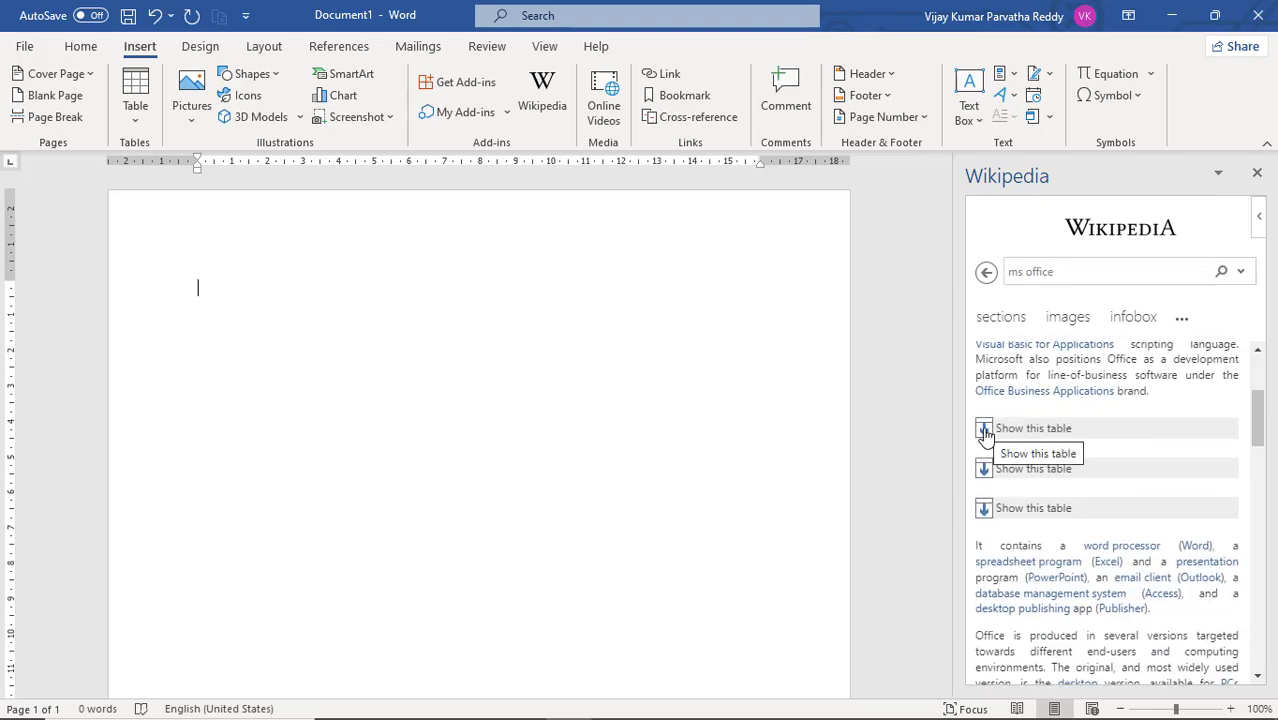
{"action": "scroll", "coordinate": [1032, 465], "scroll_direction": "down", "scroll_amount": 3}
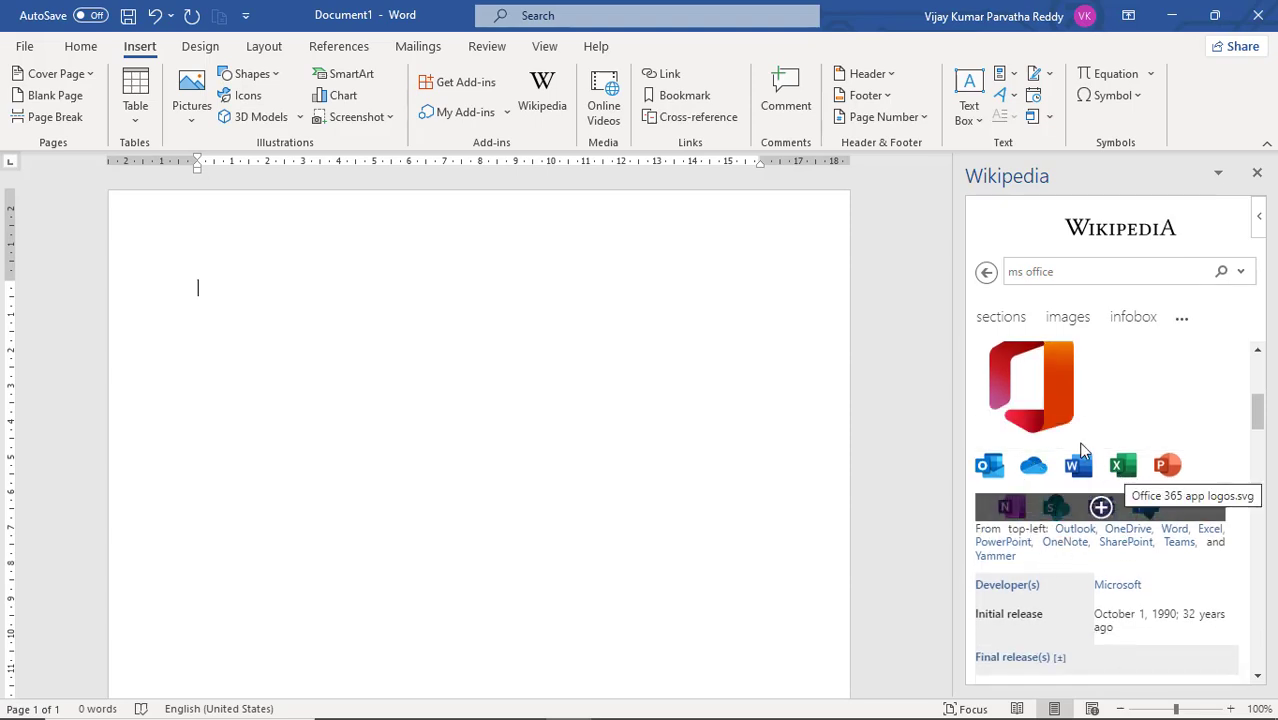
{"action": "scroll", "coordinate": [1080, 440], "scroll_direction": "down", "scroll_amount": 1}
{"action": "scroll", "coordinate": [1050, 440], "scroll_direction": "down", "scroll_amount": 5}
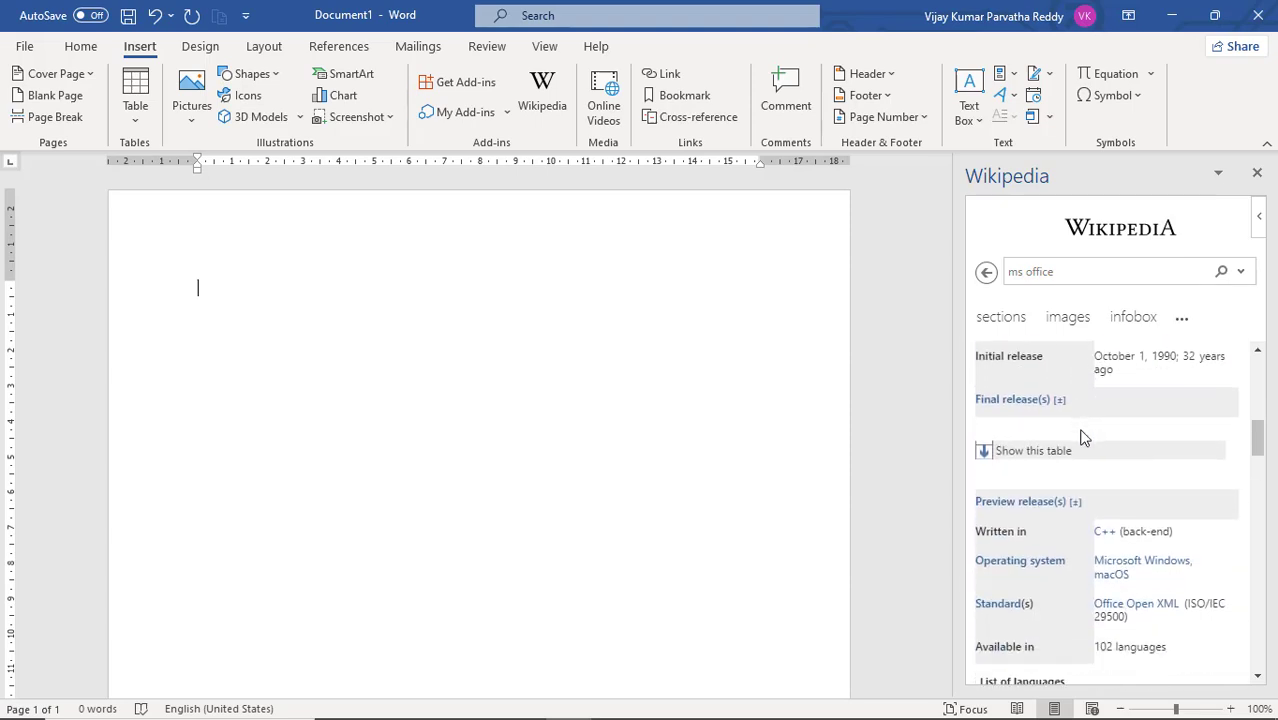
{"action": "left_click", "coordinate": [998, 458]}
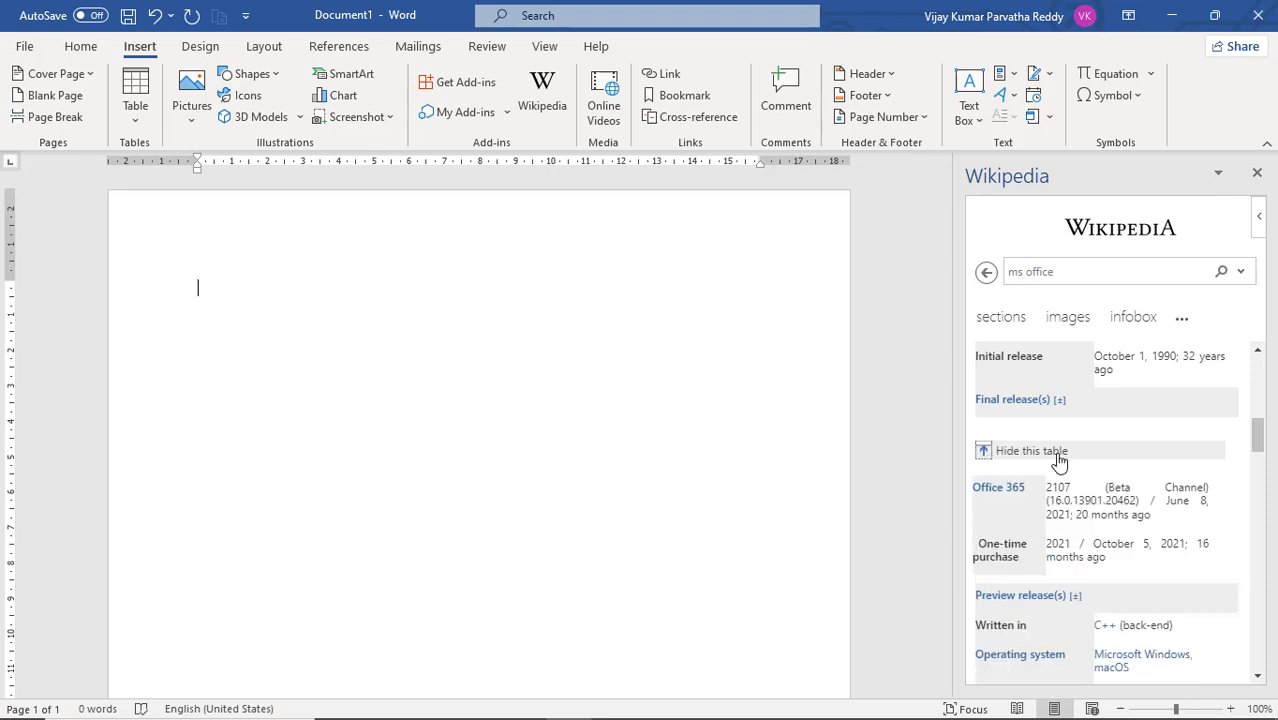
{"action": "scroll", "coordinate": [1058, 458], "scroll_direction": "down", "scroll_amount": 1}
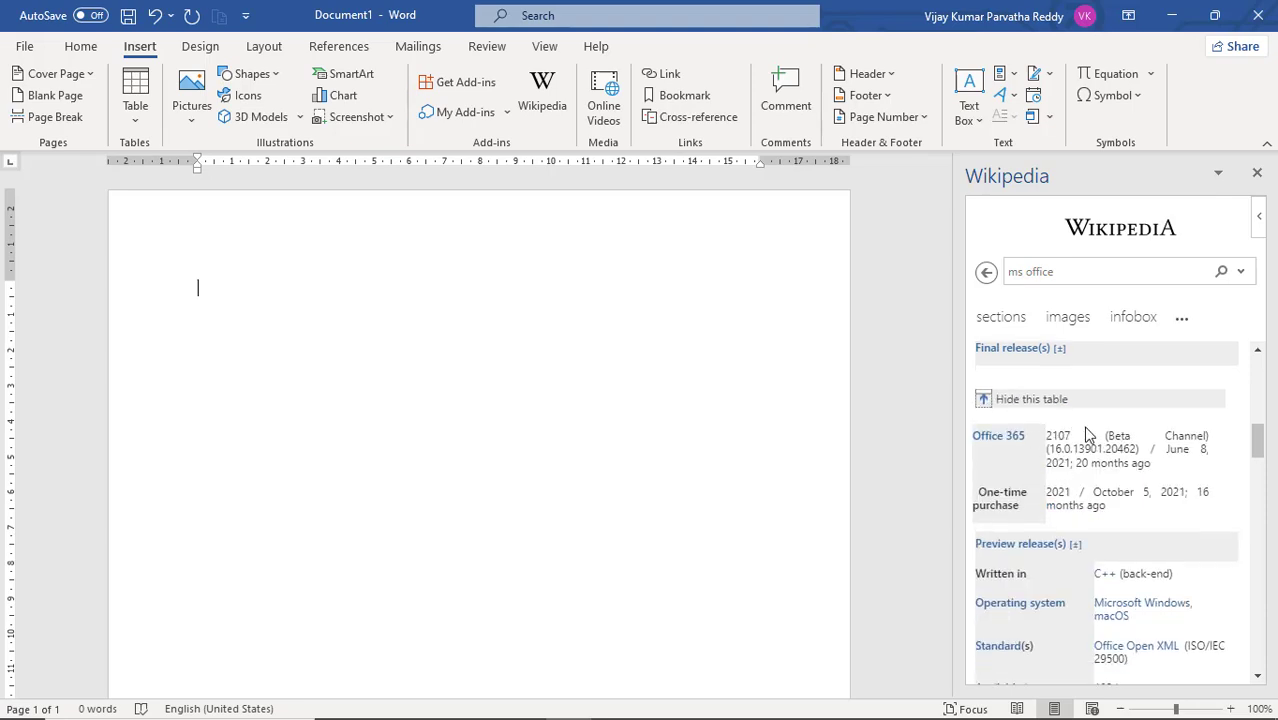
{"action": "scroll", "coordinate": [1186, 450], "scroll_direction": "down", "scroll_amount": 5}
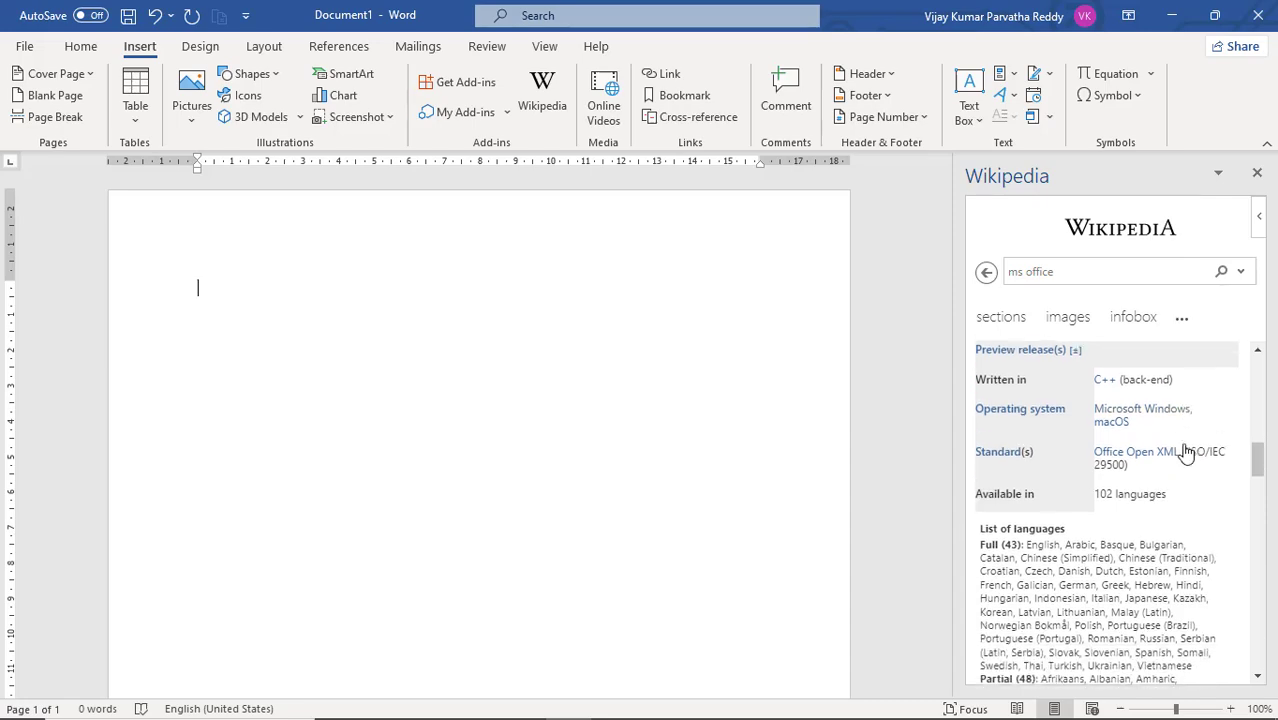
{"action": "scroll", "coordinate": [1186, 453], "scroll_direction": "down", "scroll_amount": 8}
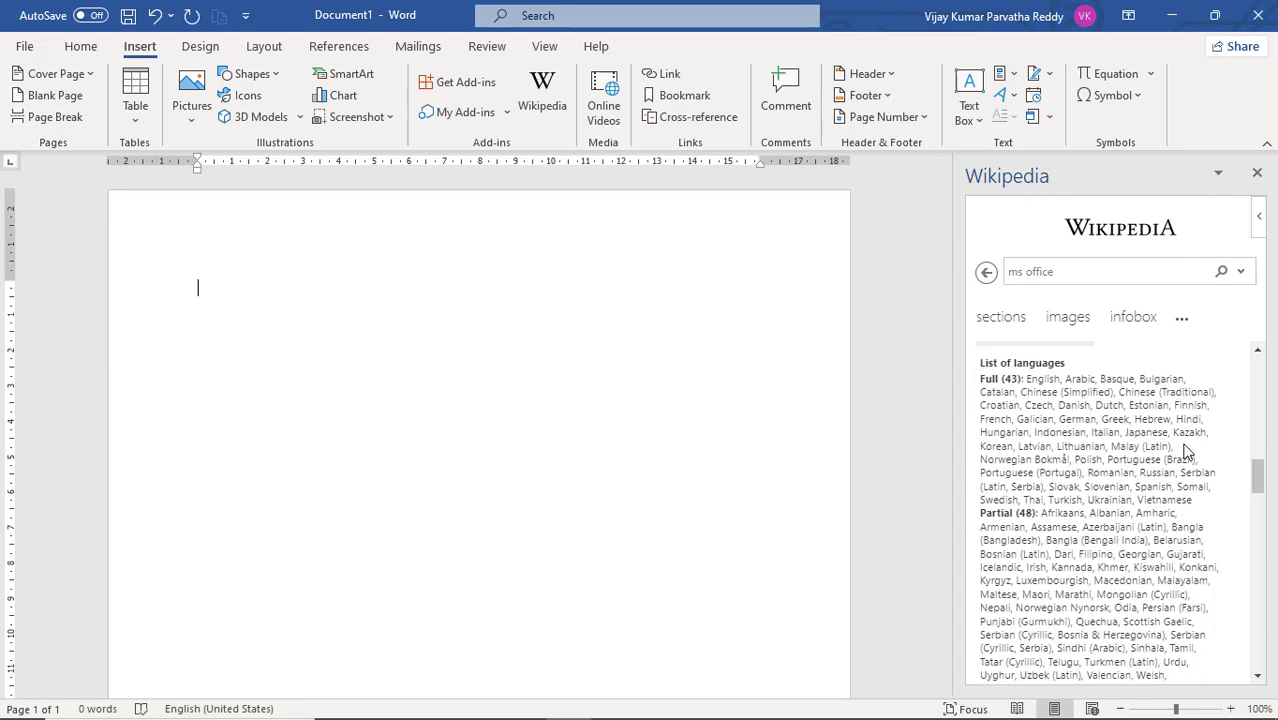
{"action": "scroll", "coordinate": [1186, 452], "scroll_direction": "down", "scroll_amount": 10}
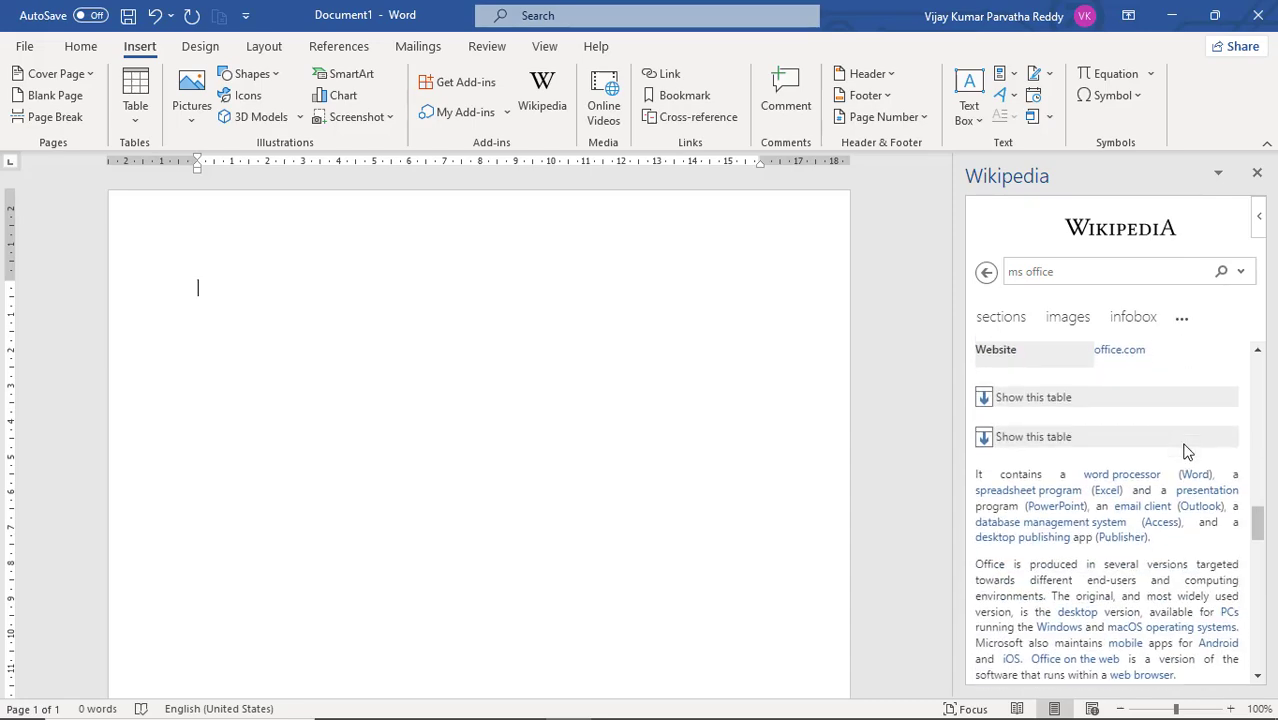
{"action": "scroll", "coordinate": [1186, 452], "scroll_direction": "down", "scroll_amount": 3}
{"action": "scroll", "coordinate": [1186, 452], "scroll_direction": "up", "scroll_amount": 12}
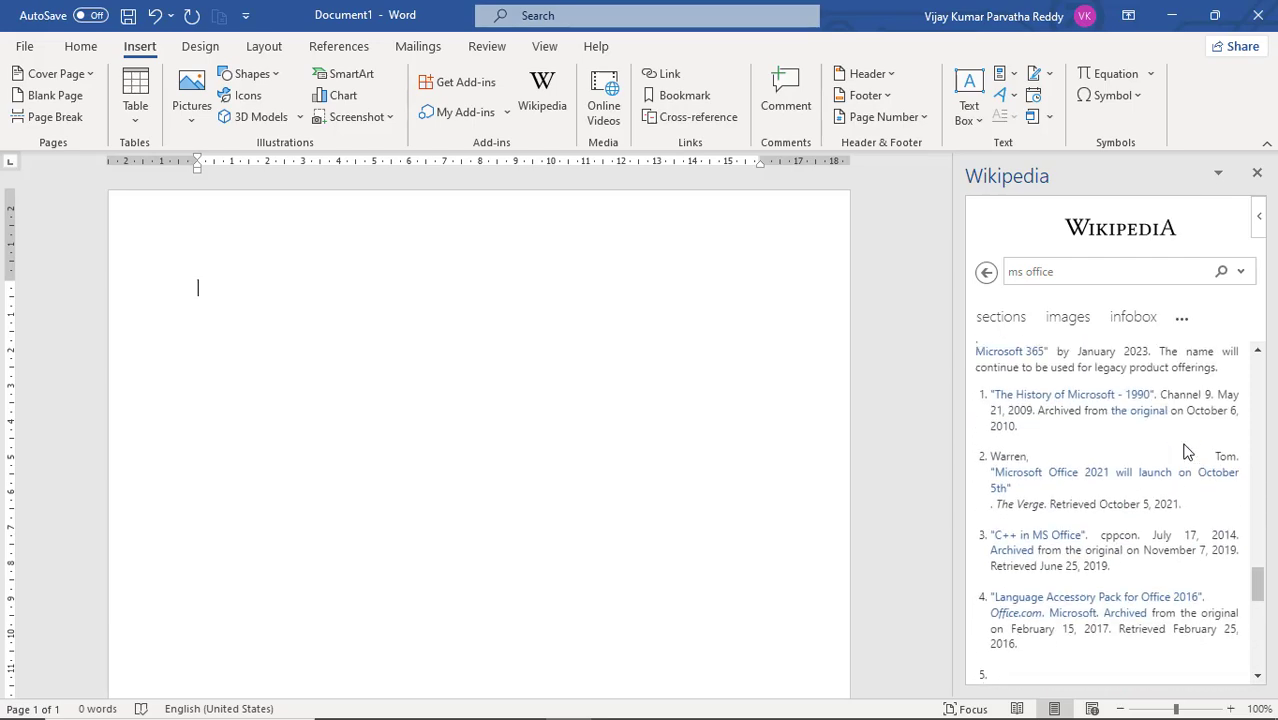
{"action": "scroll", "coordinate": [1186, 453], "scroll_direction": "up", "scroll_amount": 10}
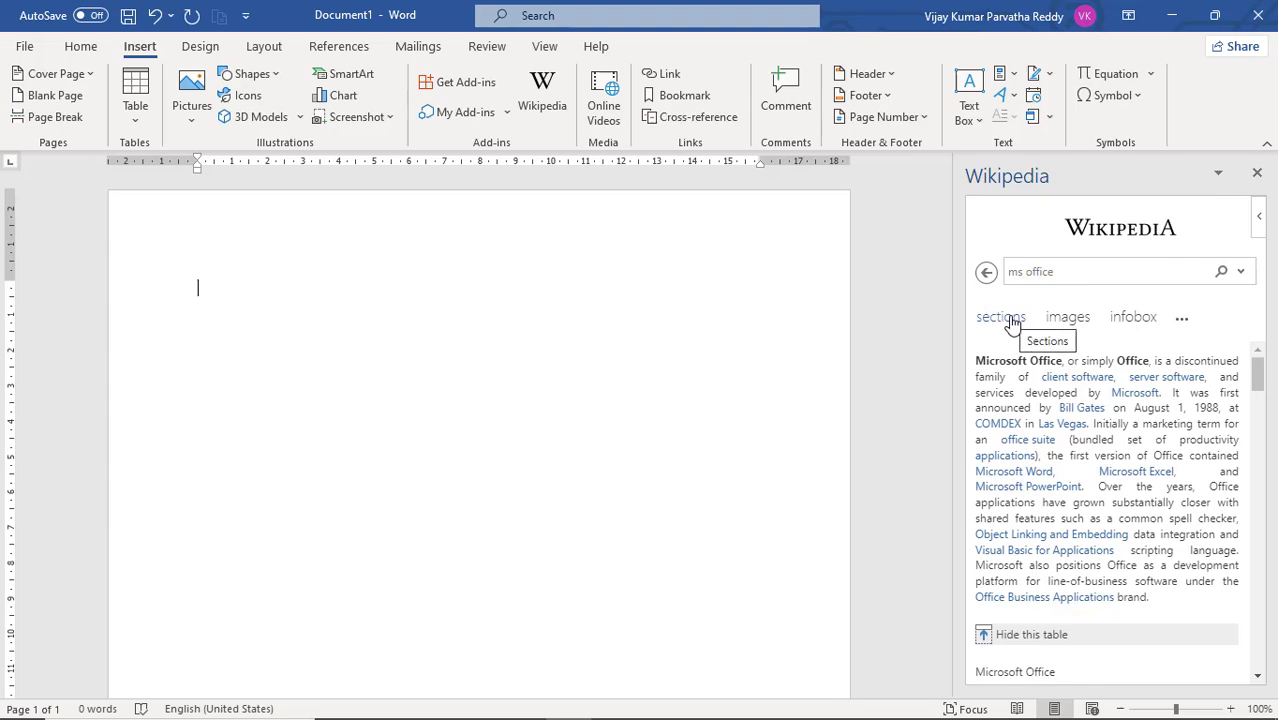
Step: Copy the article's opening Microsoft Office paragraph, show the article's section list, and paste the paragraph into the blank document
{"action": "left_click_drag", "start_coordinate": [977, 362], "coordinate": [1171, 598]}
{"action": "key", "text": "ctrl+c"}
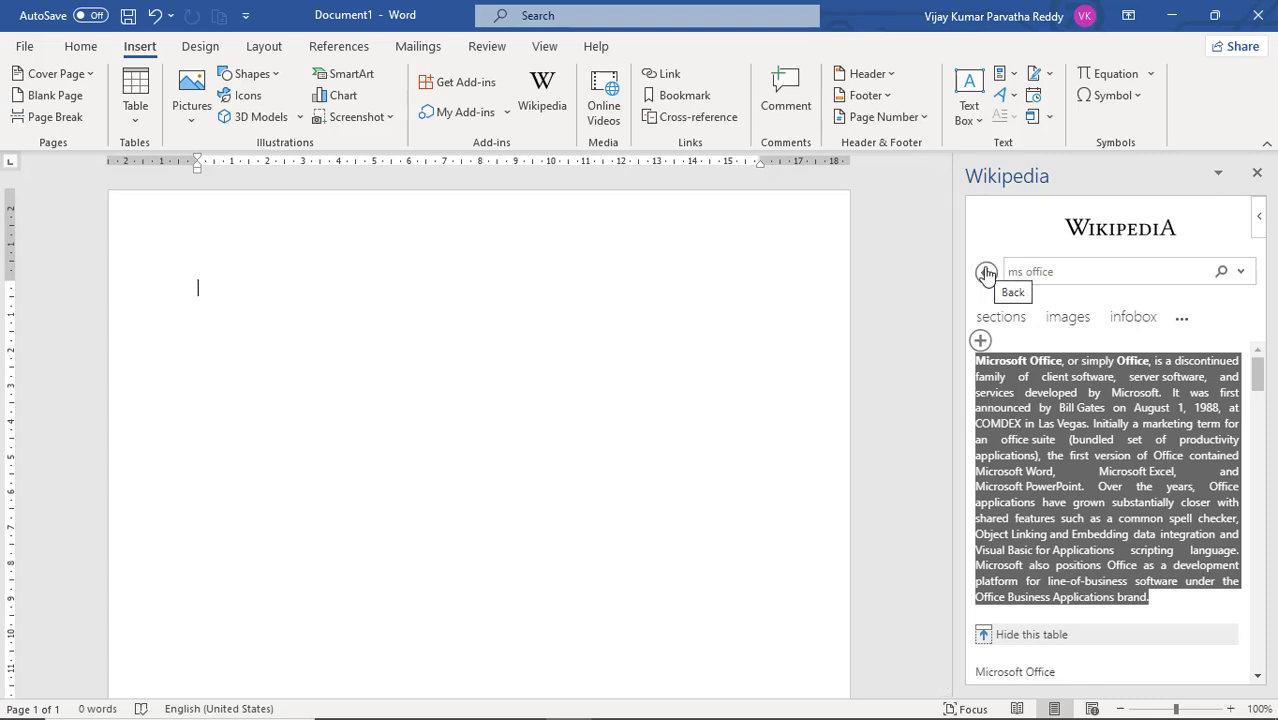
{"action": "left_click", "coordinate": [1001, 320]}
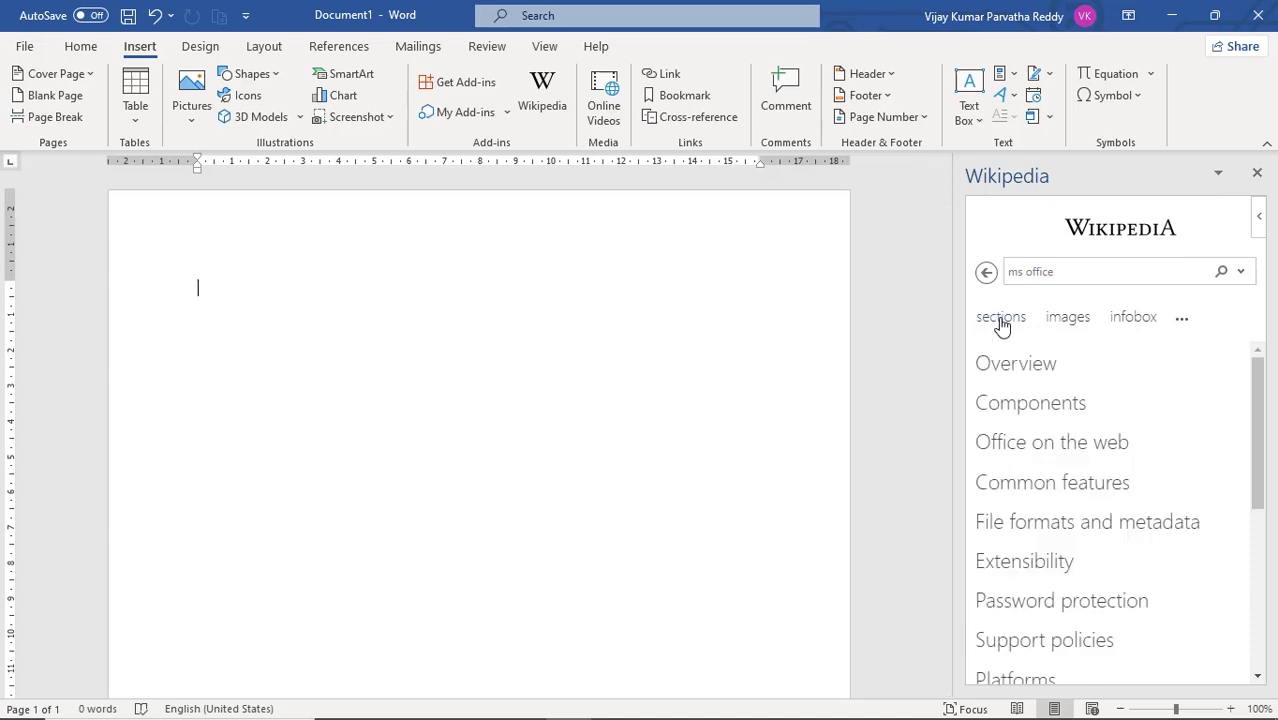
{"action": "scroll", "coordinate": [1025, 370], "scroll_direction": "down", "scroll_amount": 2}
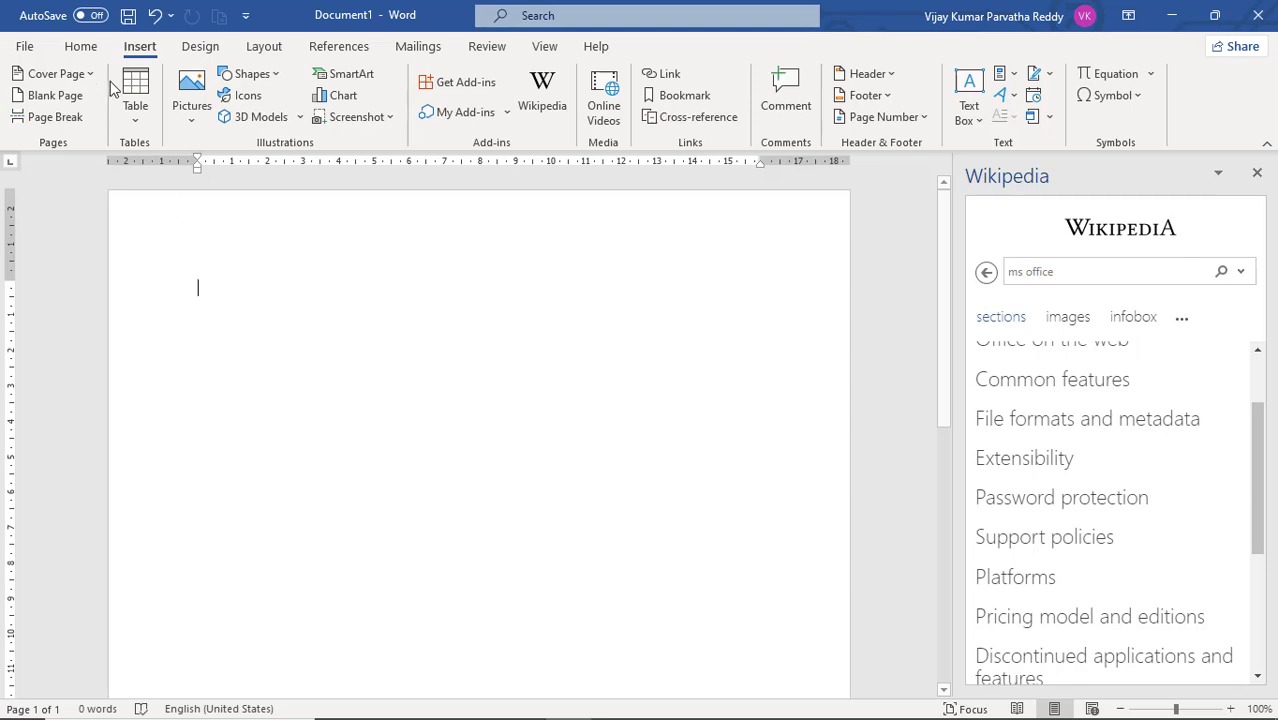
{"action": "left_click", "coordinate": [84, 50]}
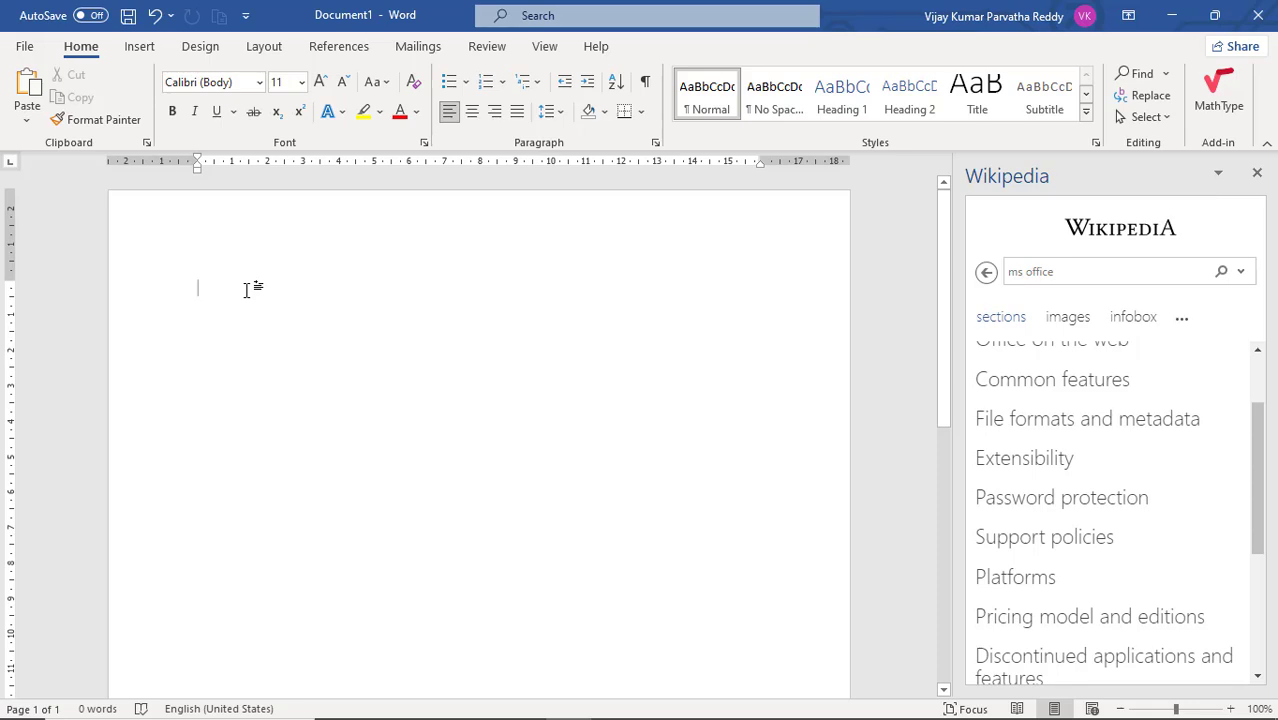
{"action": "key", "text": "ctrl+v"}
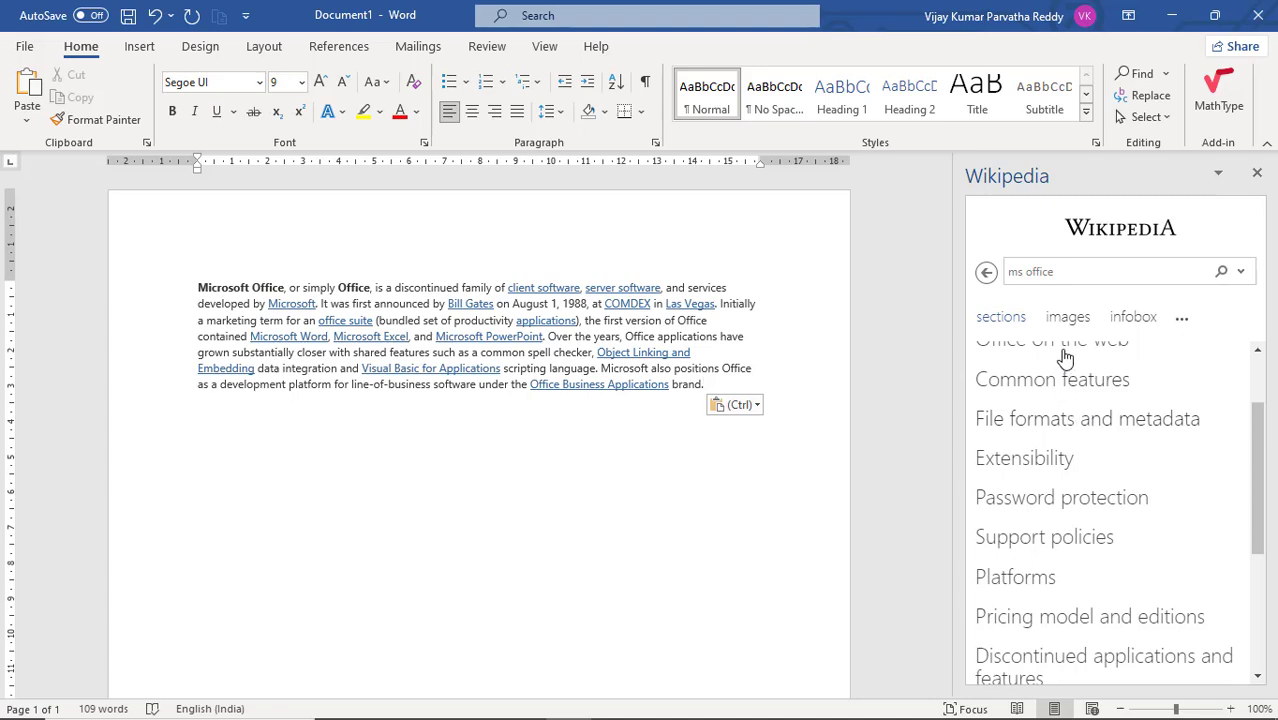
Step: Browse the article's section list, open the Common features section, and select its text on how Office interfaces influence Windows
{"action": "scroll", "coordinate": [1062, 458], "scroll_direction": "down", "scroll_amount": 5}
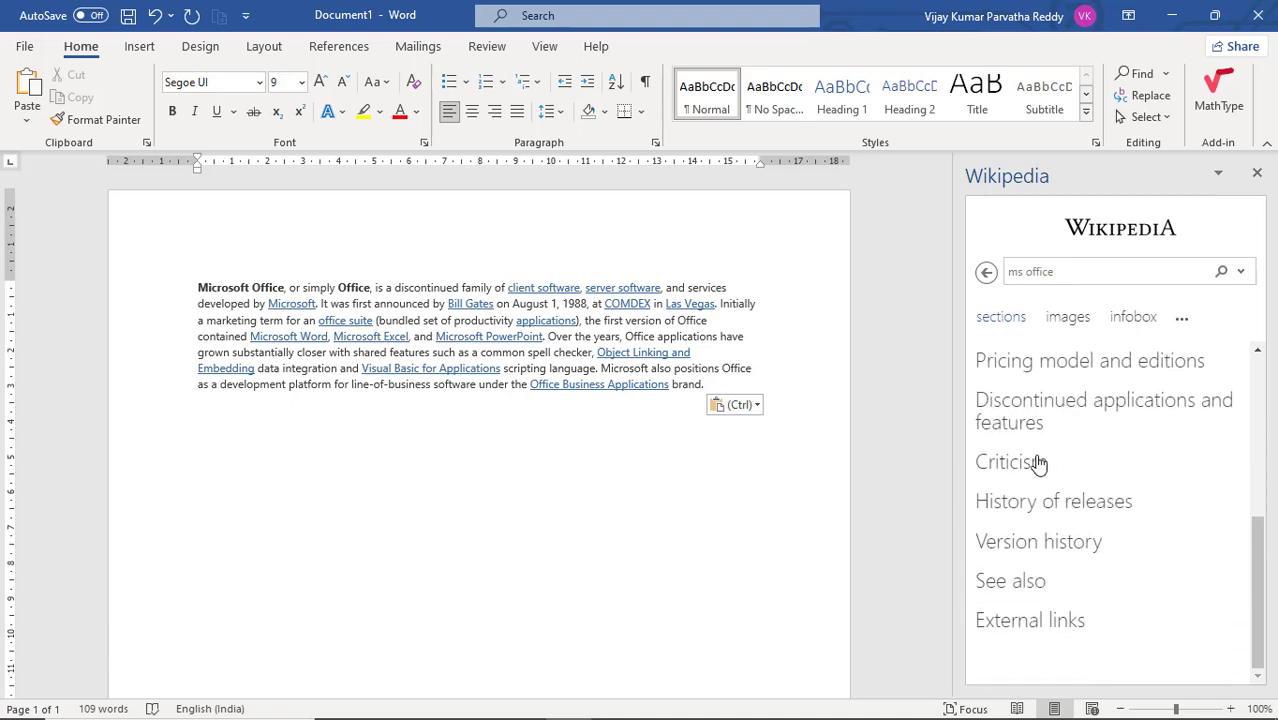
{"action": "scroll", "coordinate": [1040, 434], "scroll_direction": "up", "scroll_amount": 5}
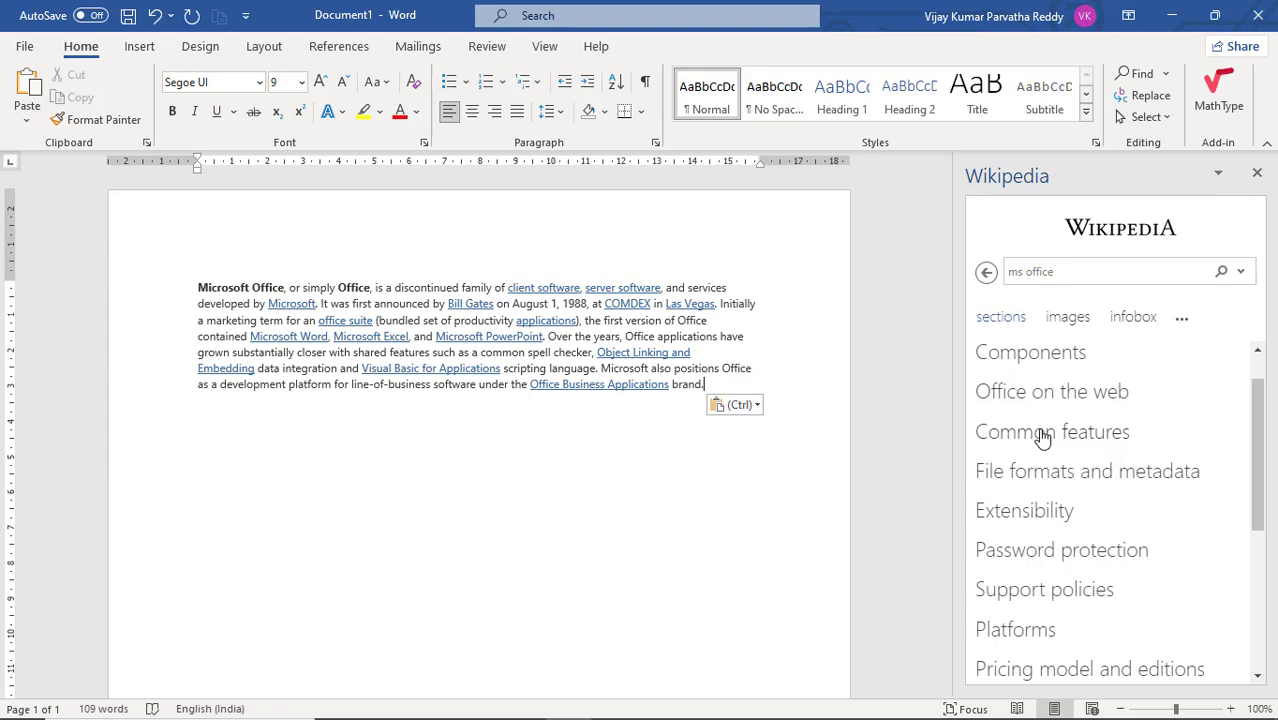
{"action": "left_click", "coordinate": [1040, 434]}
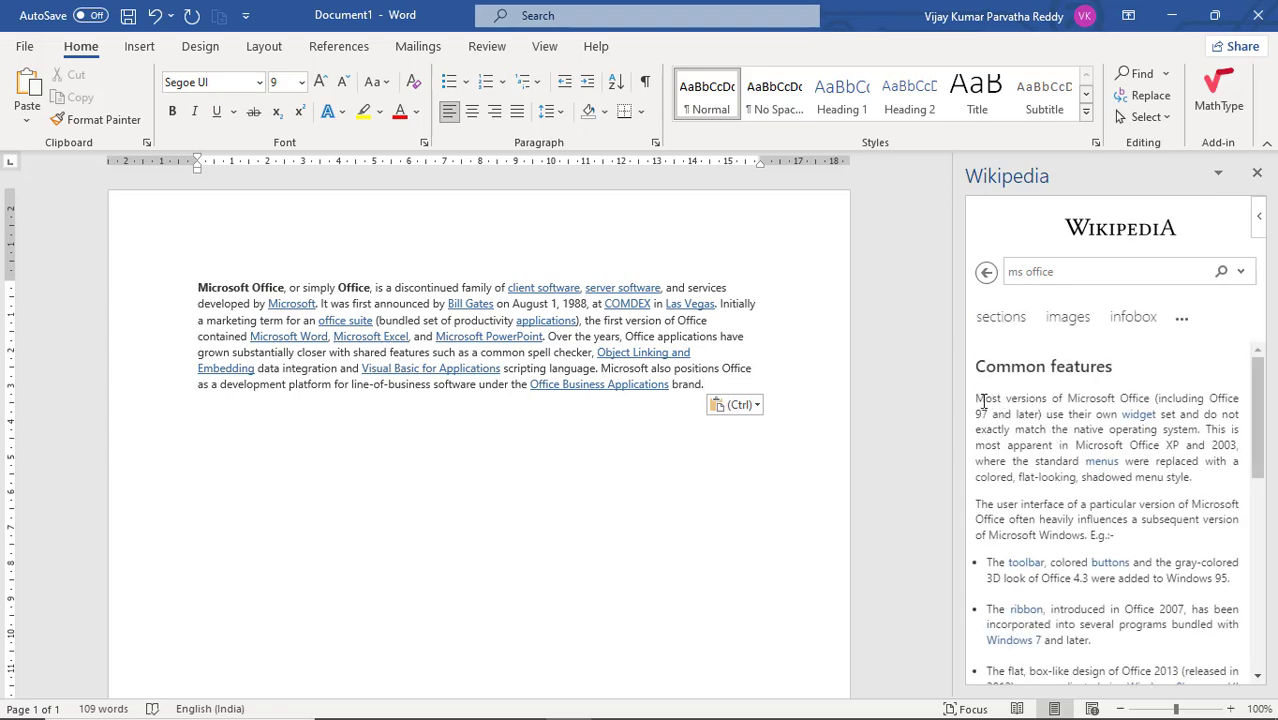
{"action": "scroll", "coordinate": [1009, 434], "scroll_direction": "down", "scroll_amount": 2}
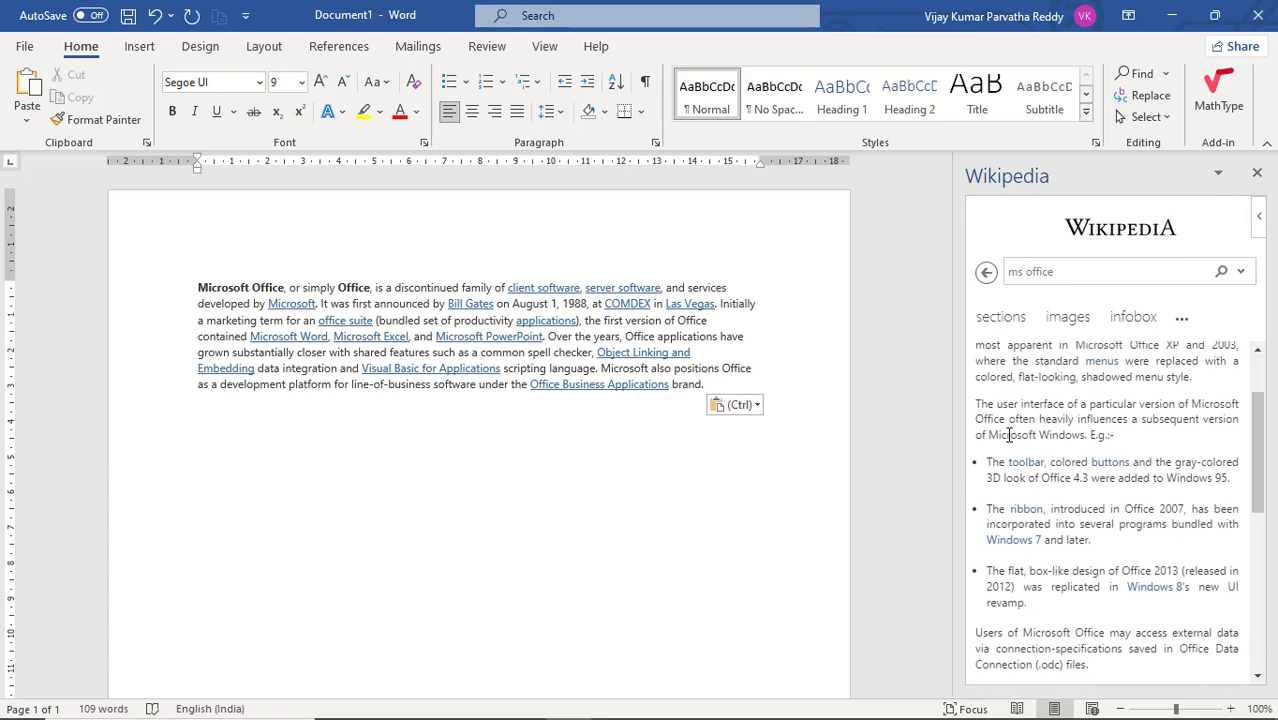
{"action": "left_click_drag", "start_coordinate": [978, 400], "coordinate": [1112, 532]}
{"action": "scroll", "coordinate": [1117, 538], "scroll_direction": "up", "scroll_amount": 2}
{"action": "scroll", "coordinate": [1117, 538], "scroll_direction": "up", "scroll_amount": 1}
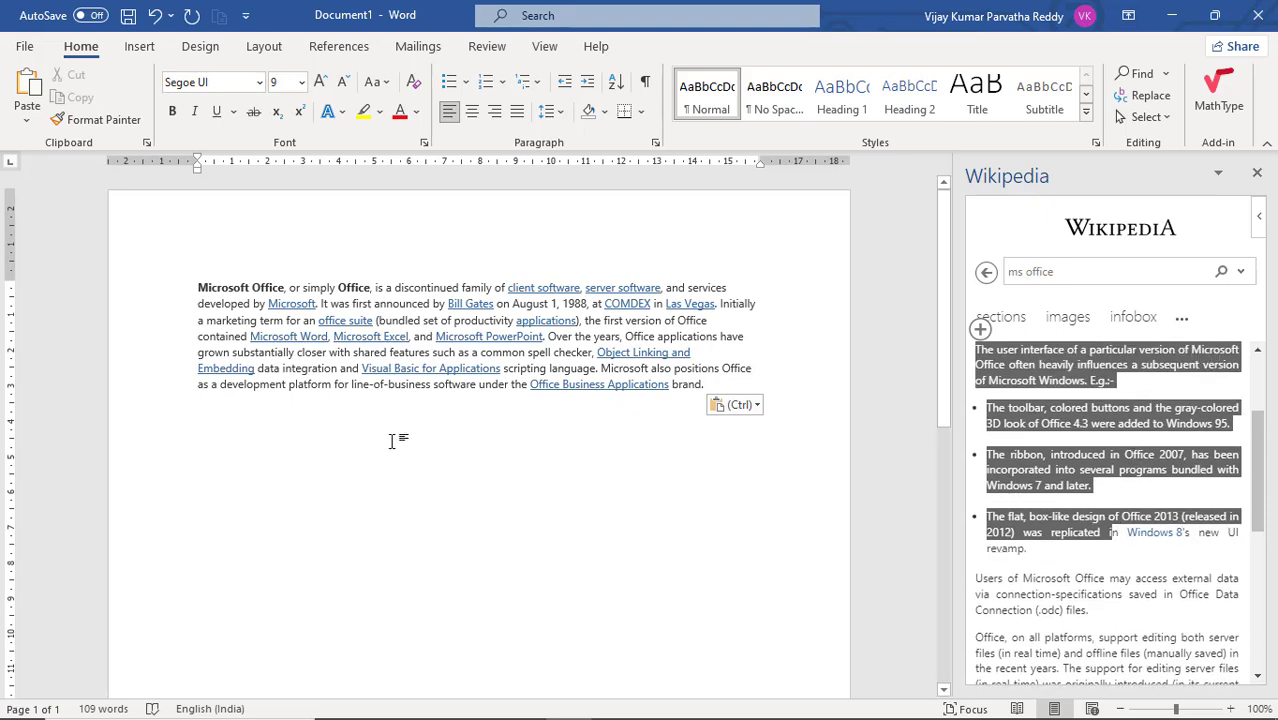
{"action": "left_click", "coordinate": [426, 431]}
Step: Search the Wikipedia add-in for "sachin" and open the Sachin Tendulkar article
{"action": "left_click", "coordinate": [1036, 271]}
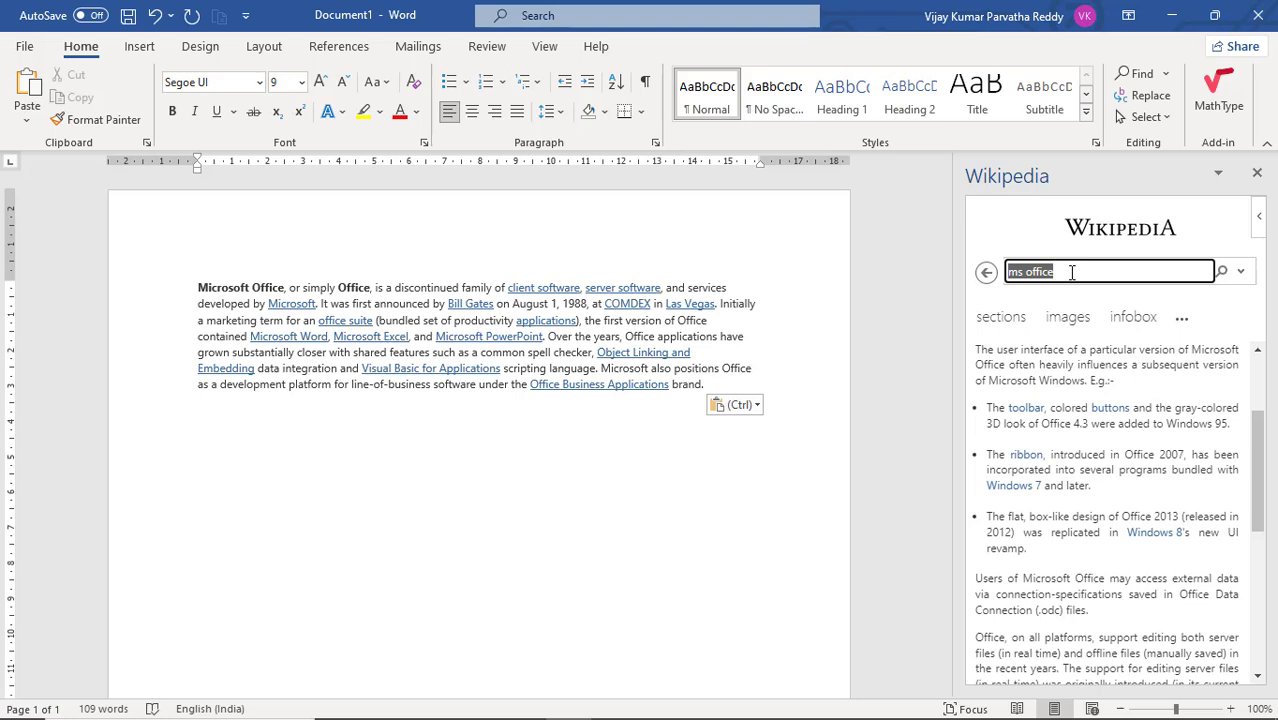
{"action": "type", "text": "sachin"}
{"action": "left_click", "coordinate": [1221, 274]}
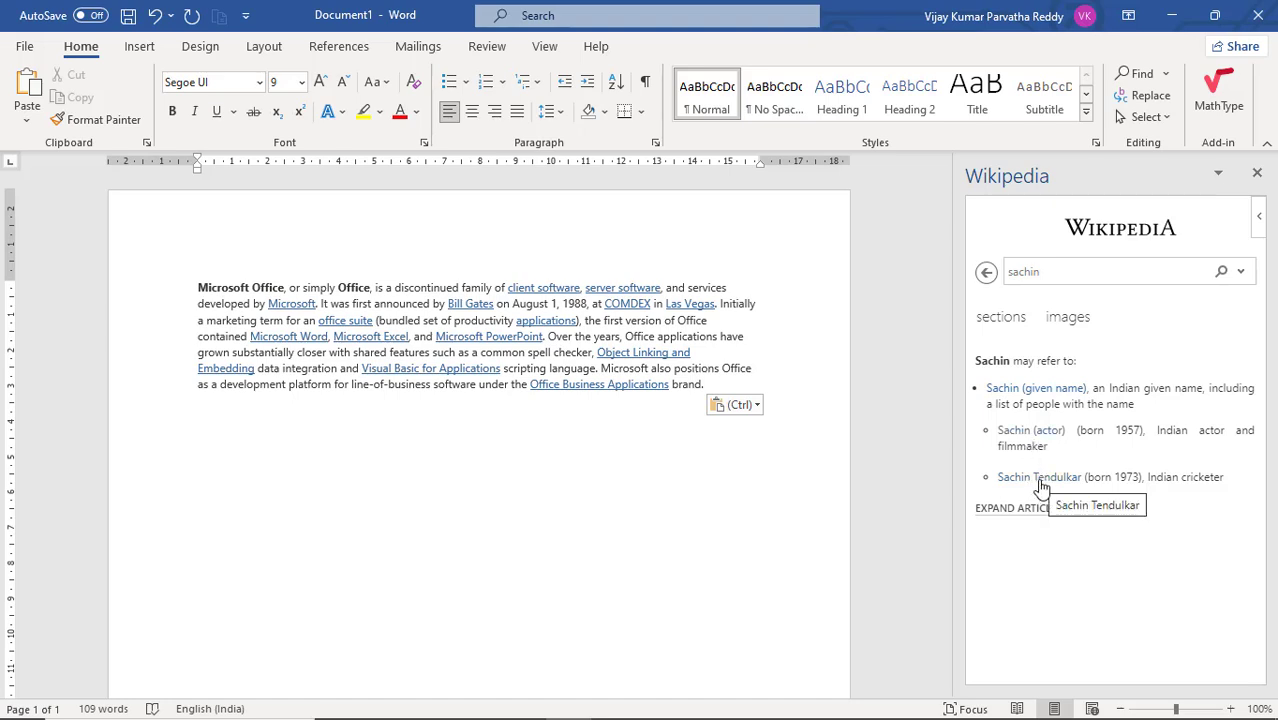
{"action": "left_click", "coordinate": [1040, 478]}
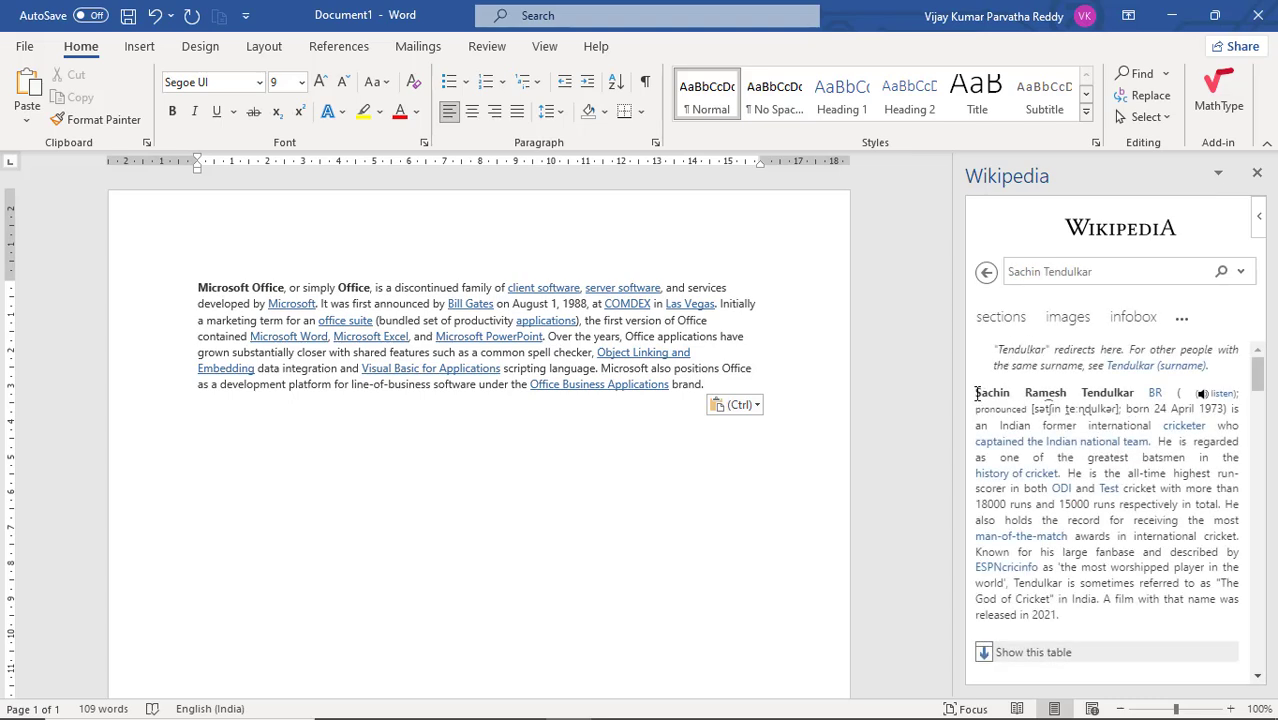
Step: Copy the article's opening Sachin Tendulkar paragraph, paste it below the Microsoft Office paragraph, and start a new line after it
{"action": "left_click_drag", "start_coordinate": [976, 393], "coordinate": [1080, 521]}
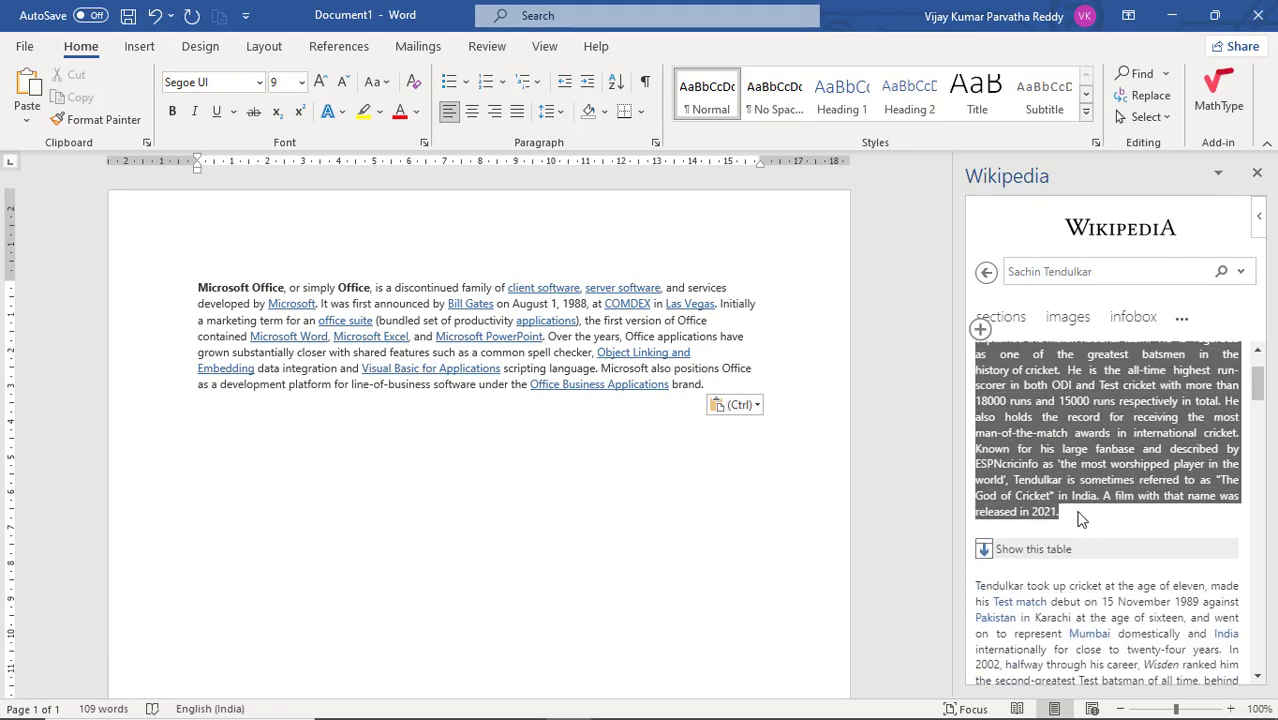
{"action": "scroll", "coordinate": [1080, 519], "scroll_direction": "down", "scroll_amount": 3}
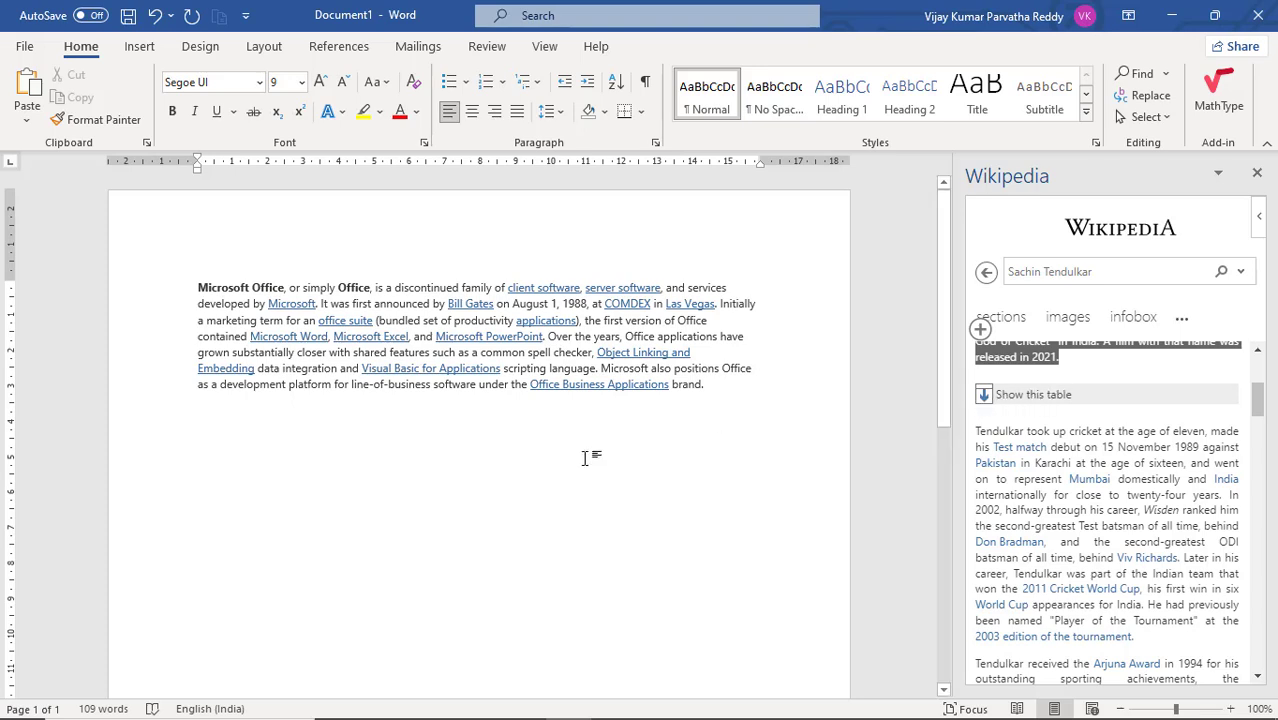
{"action": "left_click", "coordinate": [724, 388]}
{"action": "key", "text": "Return"}
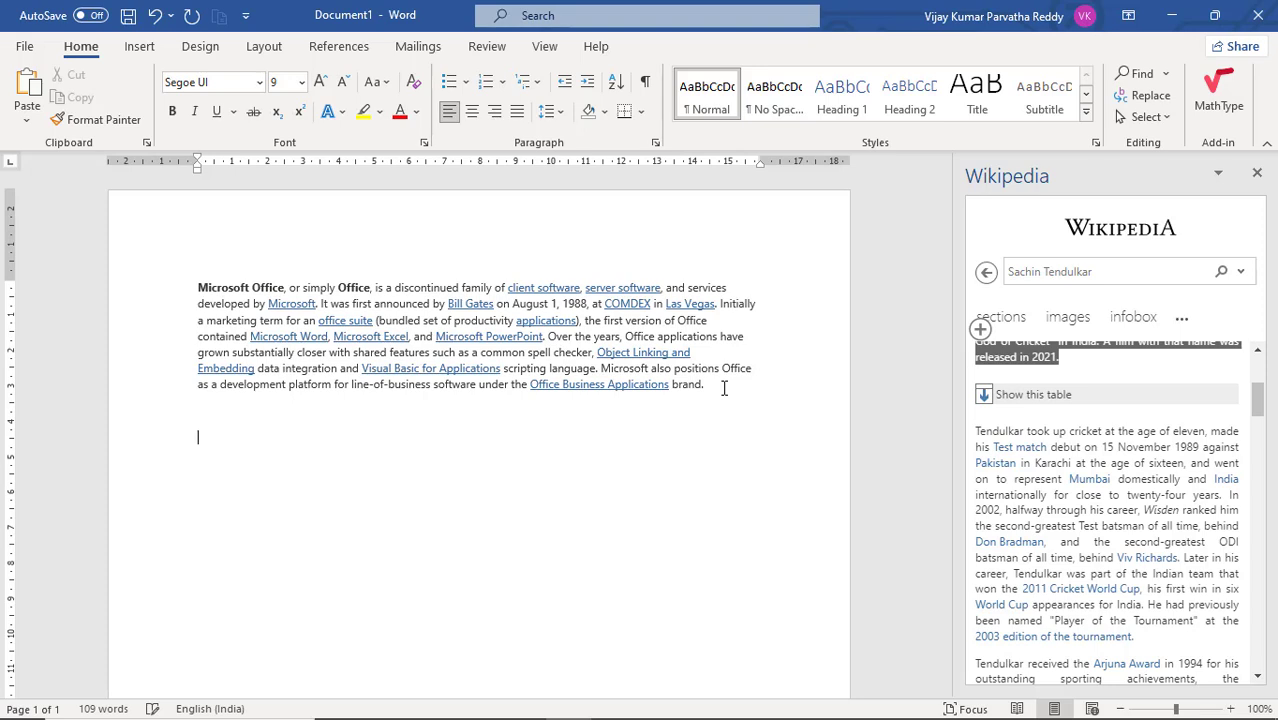
{"action": "type", "text": "Sachin Ramesh Tendulkar BR ( listen); pronounced [sətʃin teːndulkər]; born 24 April 1973) is an Indian former international cricketer who captained the Indian national team. He is regarded as one of the greatest batsmen in the history of cricket. He is the all-time highest run-scorer in both ODI and Test cricket with more than 18000 runs and 15000 runs respectively in total. He also holds the record for receiving the most man-of-the-match awards in international cricket. Known for his large fanbase and described by ESPNcricinfo as 'the most worshipped player in the world', Tendulkar is sometimes referred to as \"The God of Cricket\" in India. A film with that name was released in 2021."}
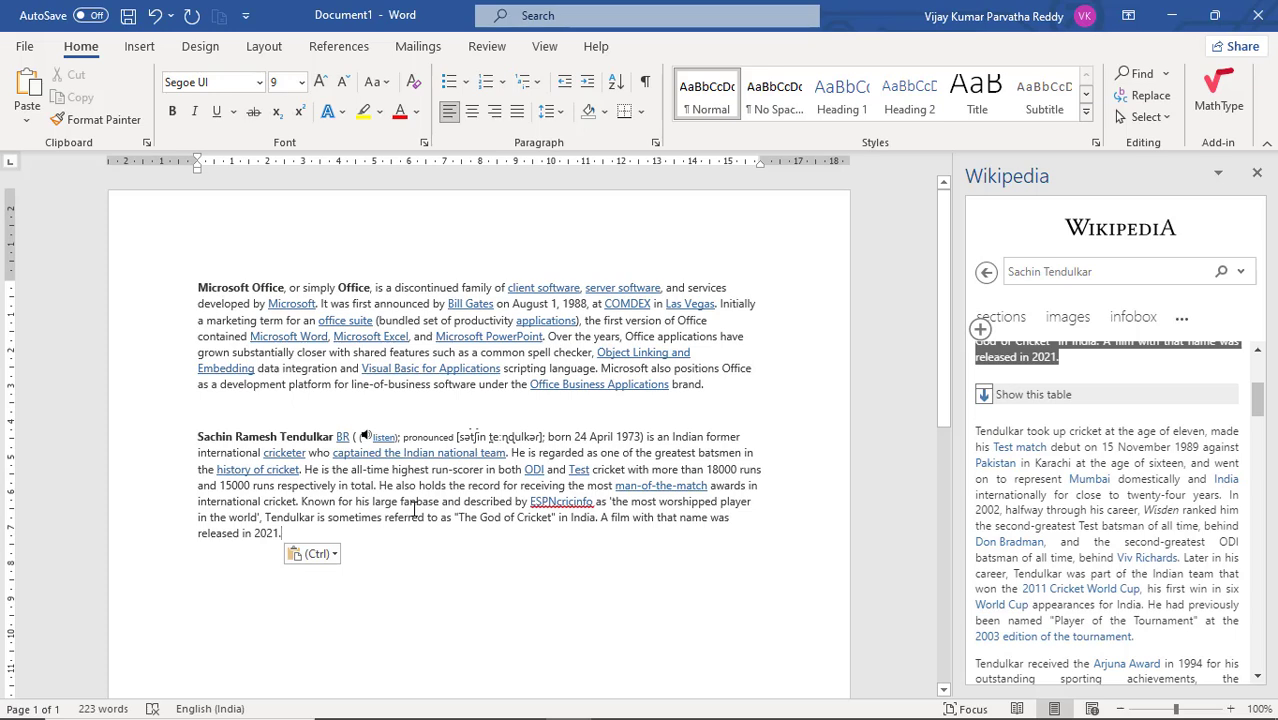
{"action": "key", "text": "Return"}
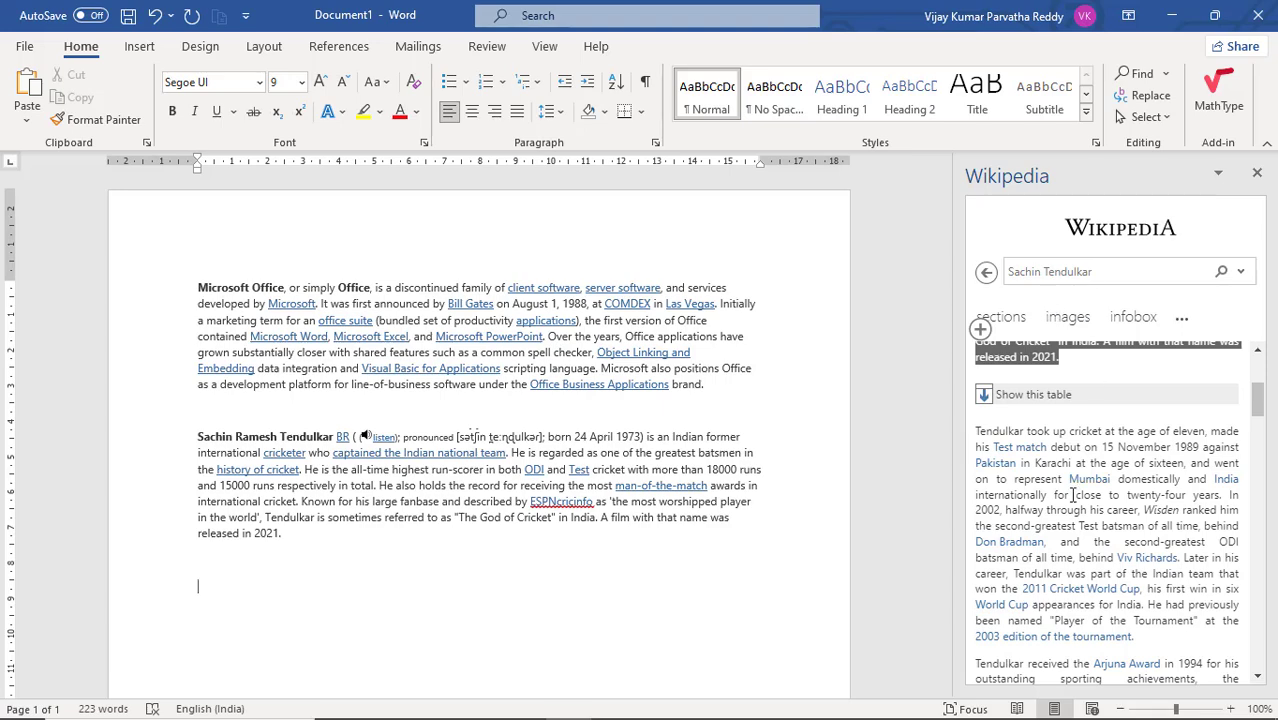
Step: Look through the rest of the Sachin Tendulkar introduction down to the references, and close the Wikipedia add-in
{"action": "scroll", "coordinate": [1115, 450], "scroll_direction": "down", "scroll_amount": 10}
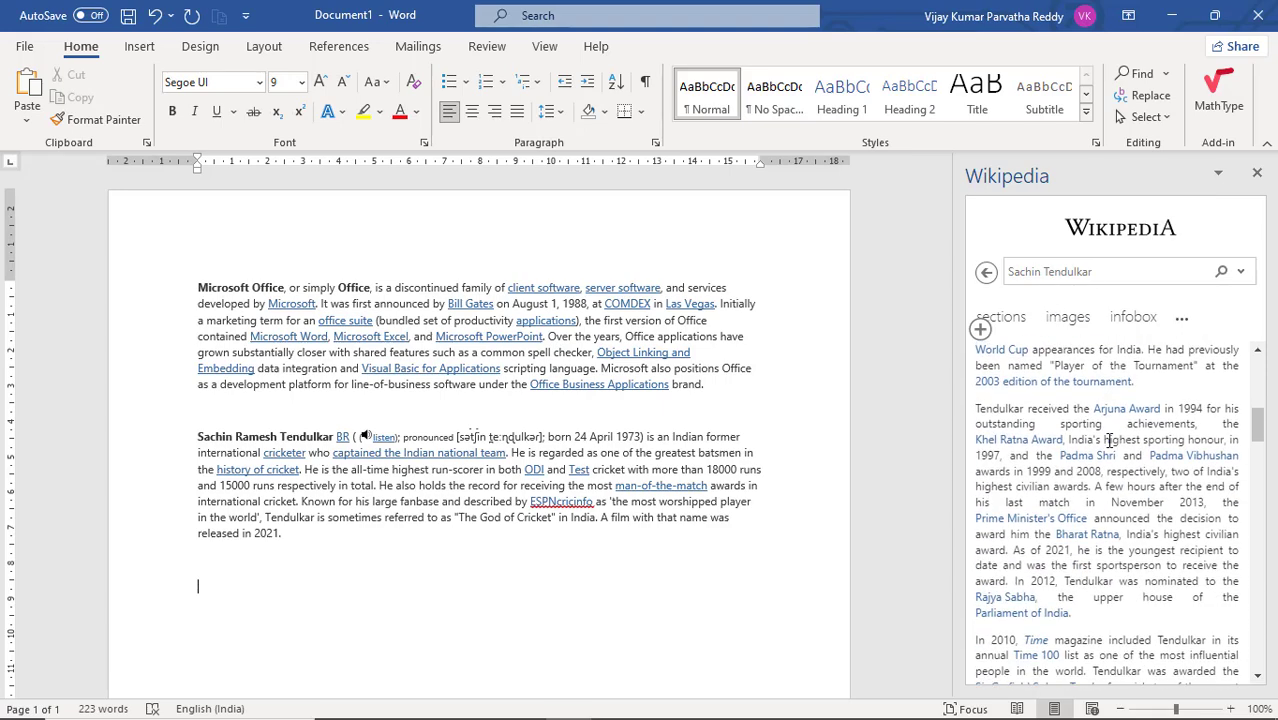
{"action": "scroll", "coordinate": [1110, 441], "scroll_direction": "down", "scroll_amount": 4}
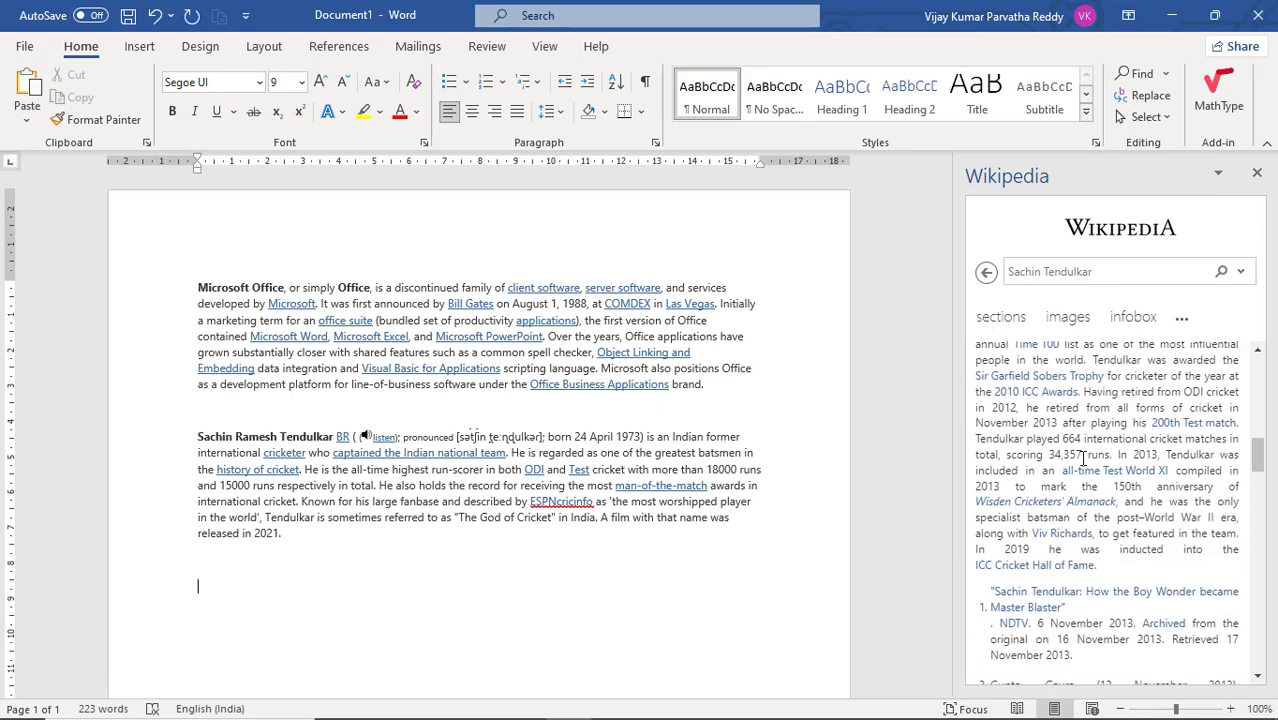
{"action": "scroll", "coordinate": [1056, 484], "scroll_direction": "down", "scroll_amount": 2}
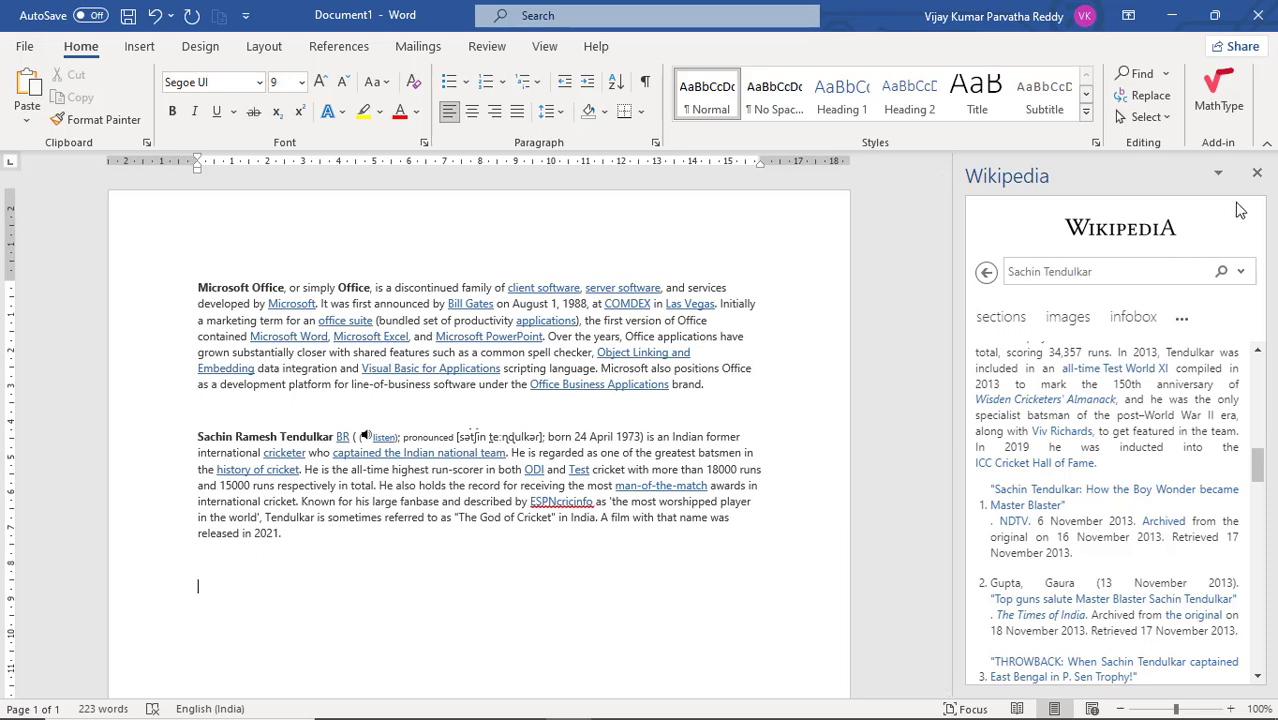
{"action": "left_click", "coordinate": [1257, 177]}
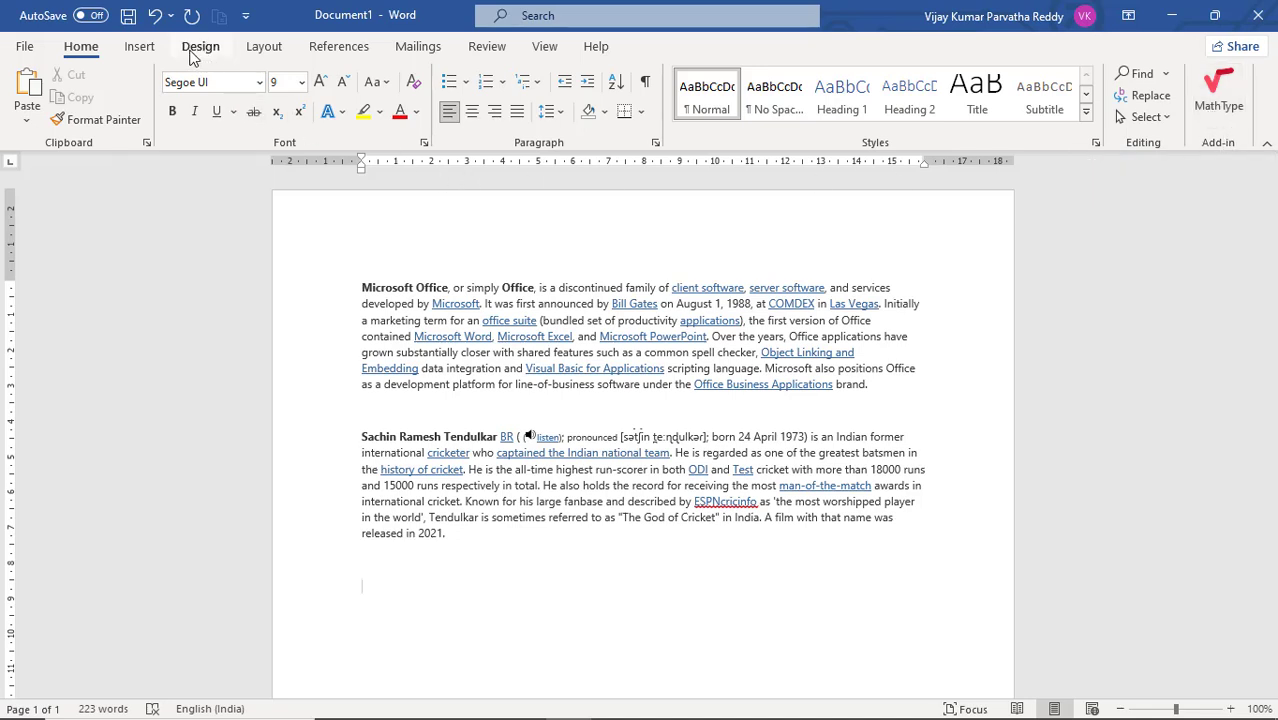
Step: View the Education category in the Office Add-ins store, close the store, and place the cursor between the two paragraphs
{"action": "left_click", "coordinate": [150, 51]}
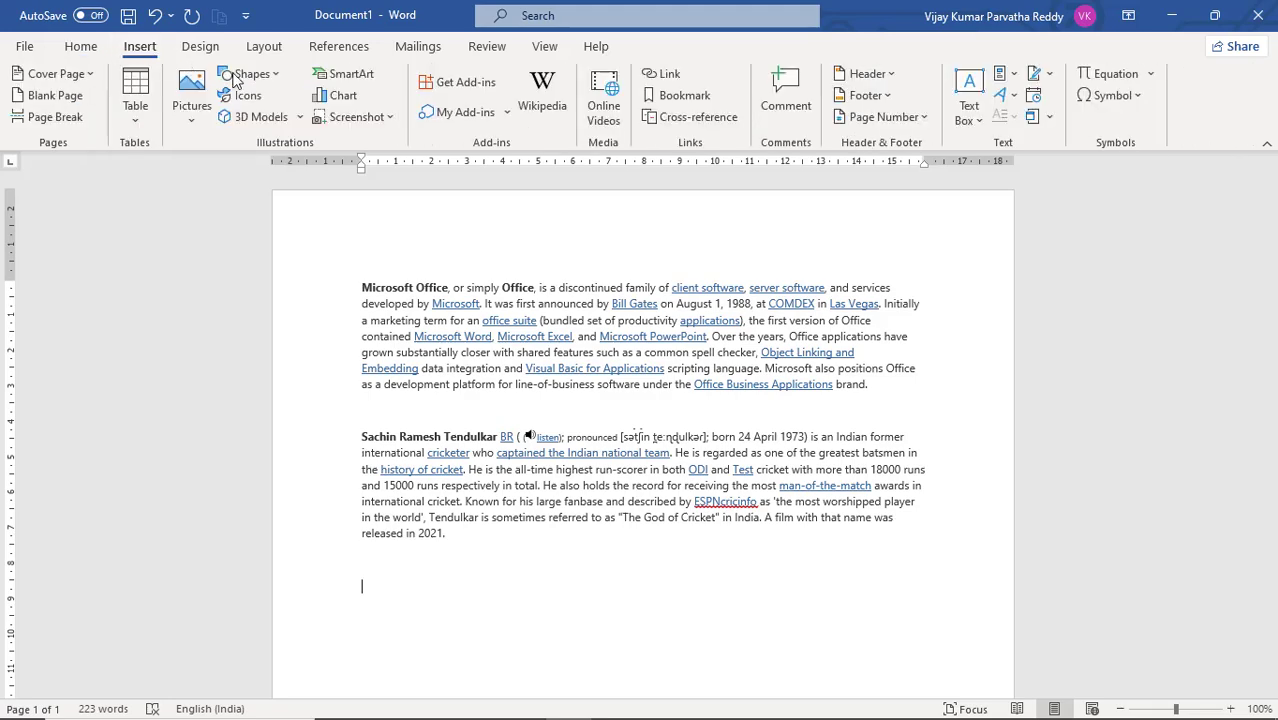
{"action": "left_click", "coordinate": [489, 88]}
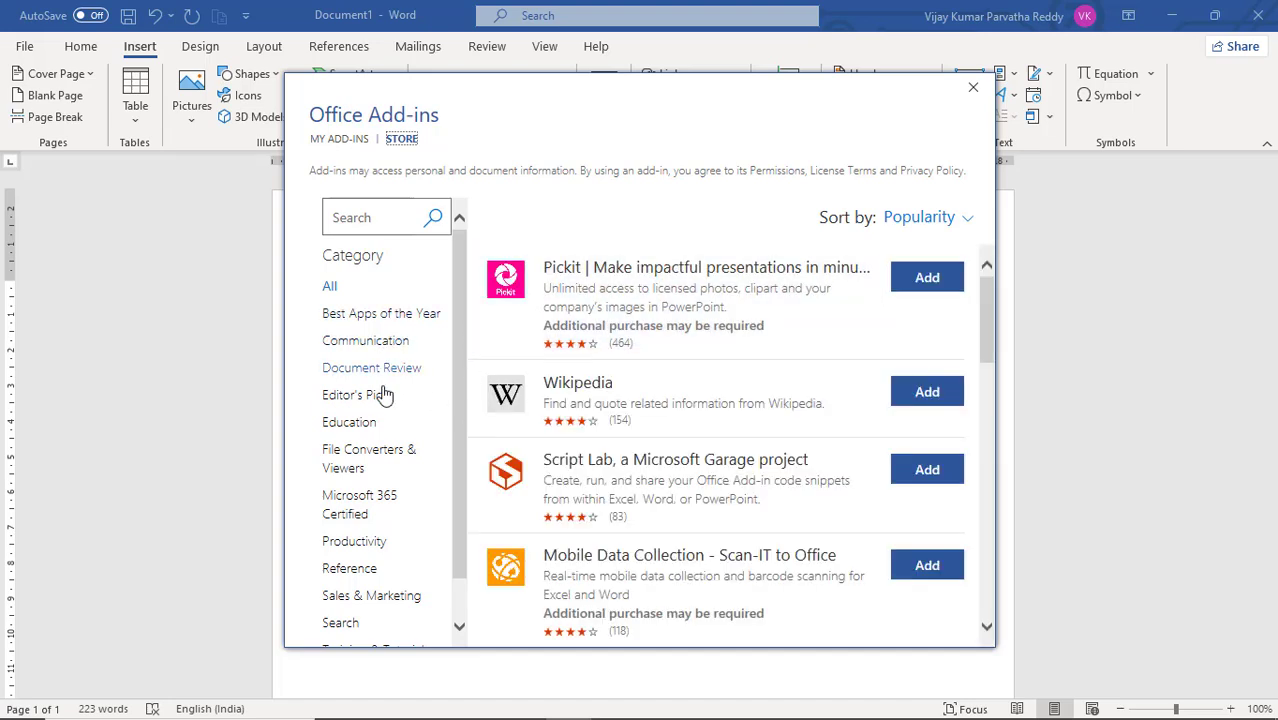
{"action": "left_click", "coordinate": [378, 425]}
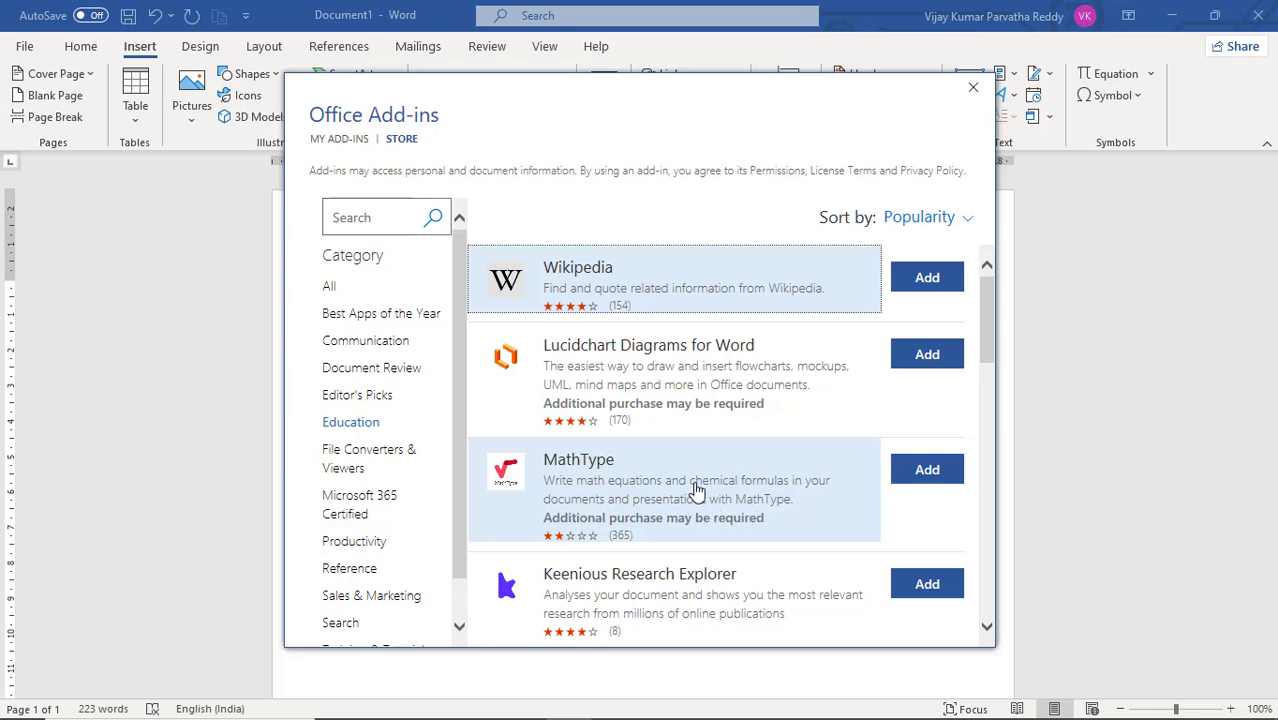
{"action": "left_click", "coordinate": [973, 91]}
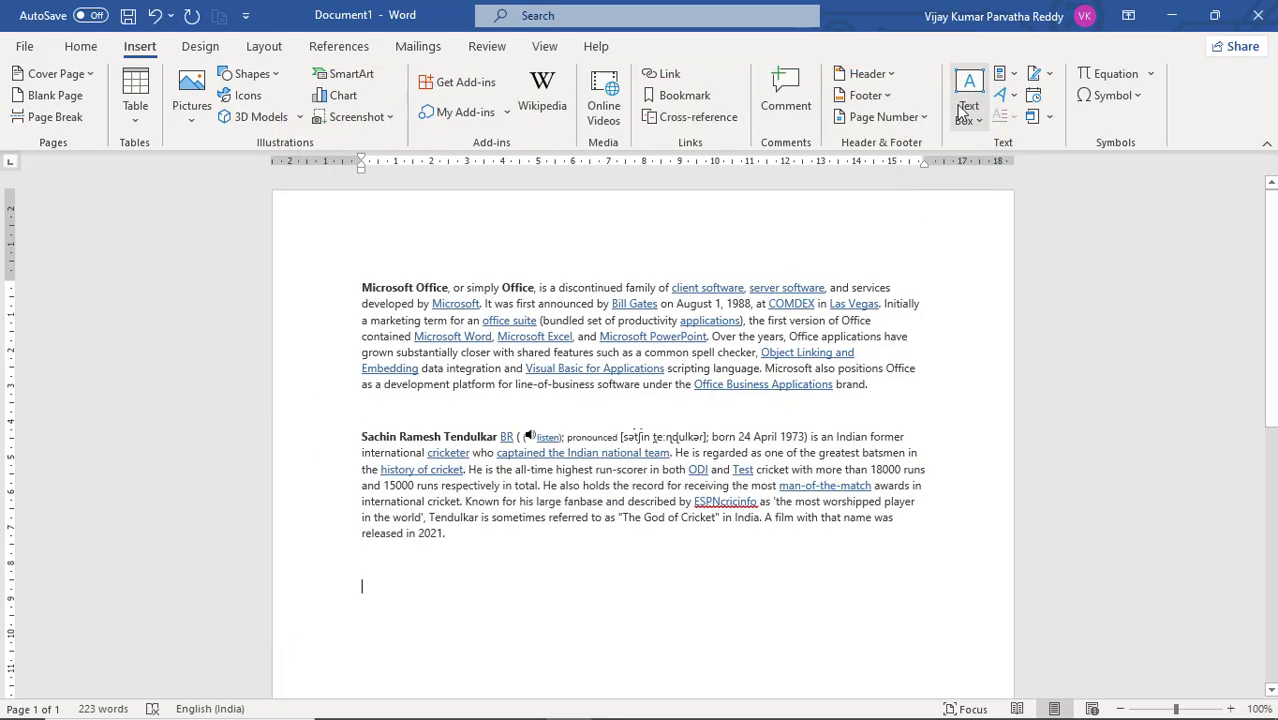
{"action": "left_click", "coordinate": [808, 338]}
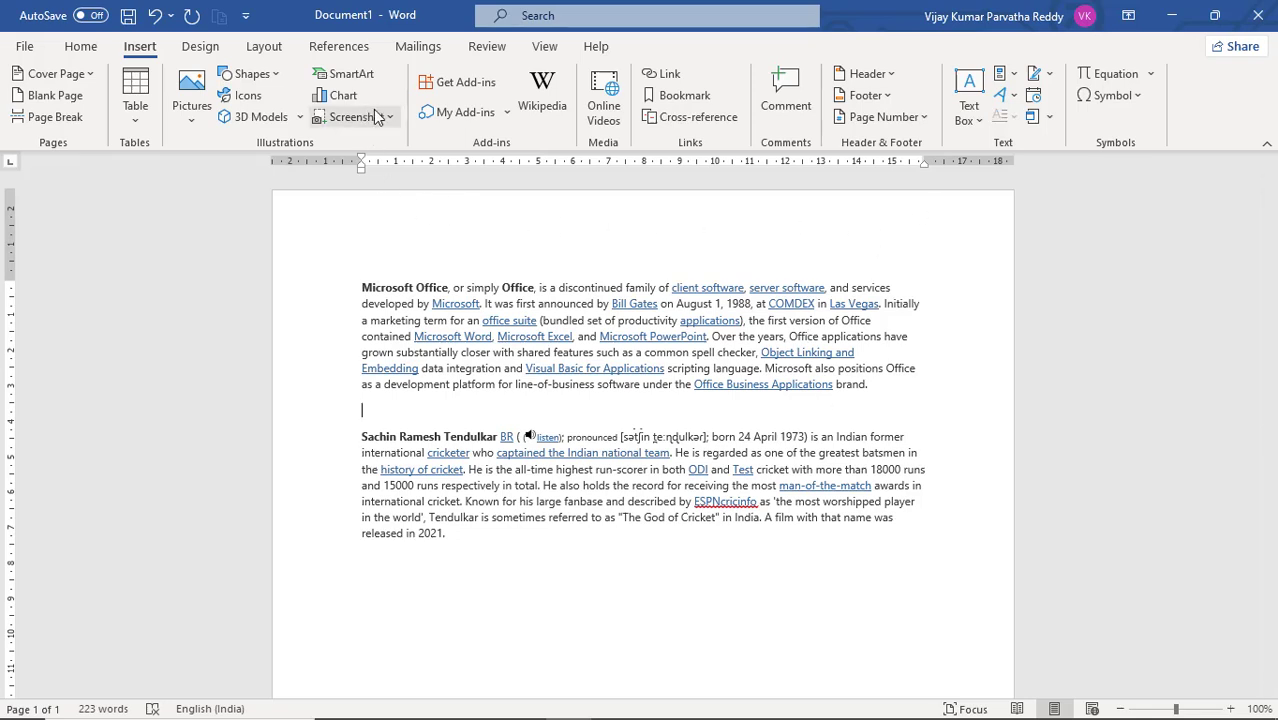
Step: Add MathType from the full list of own Office add-ins
{"action": "left_click", "coordinate": [506, 115]}
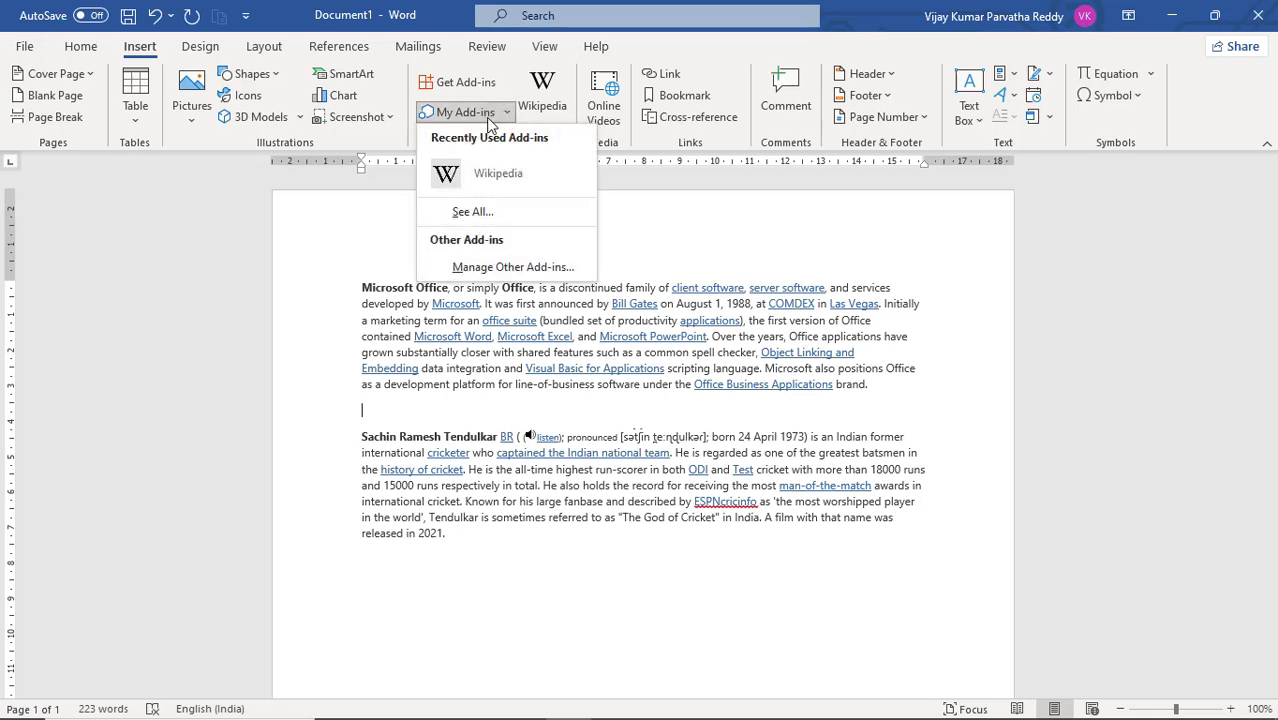
{"action": "left_click", "coordinate": [506, 211]}
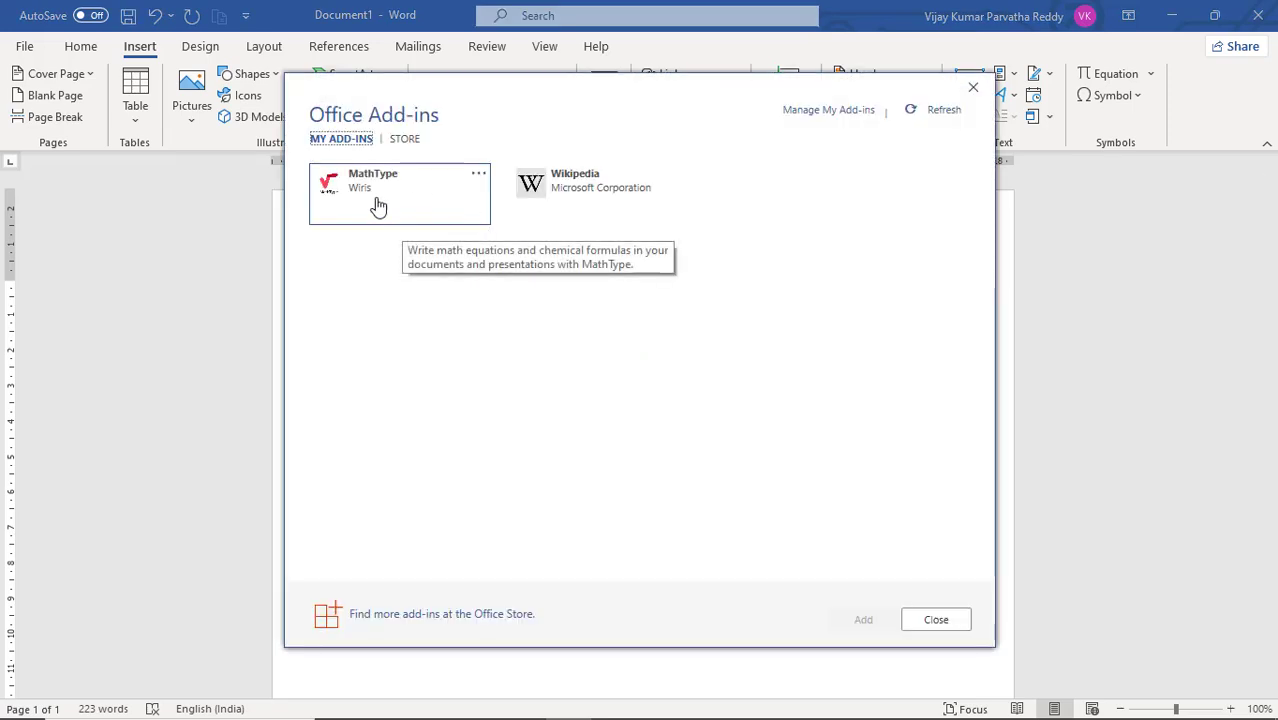
{"action": "left_click", "coordinate": [372, 199]}
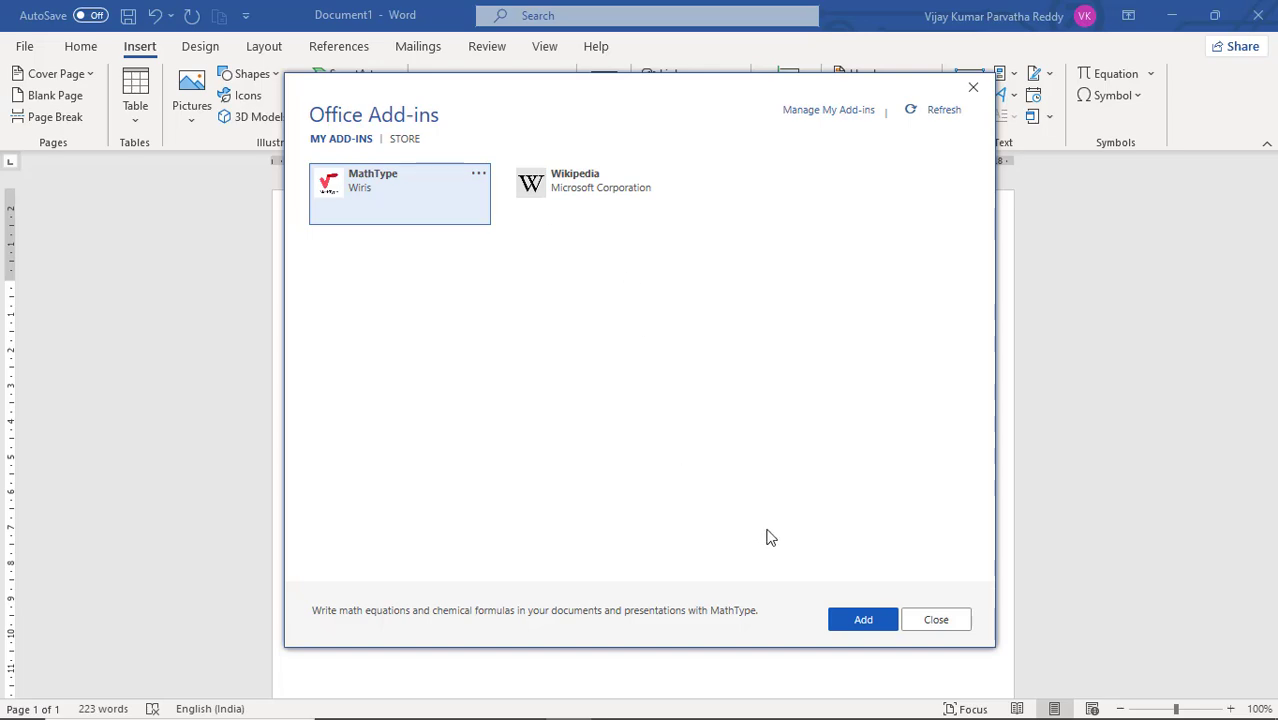
{"action": "left_click", "coordinate": [860, 621]}
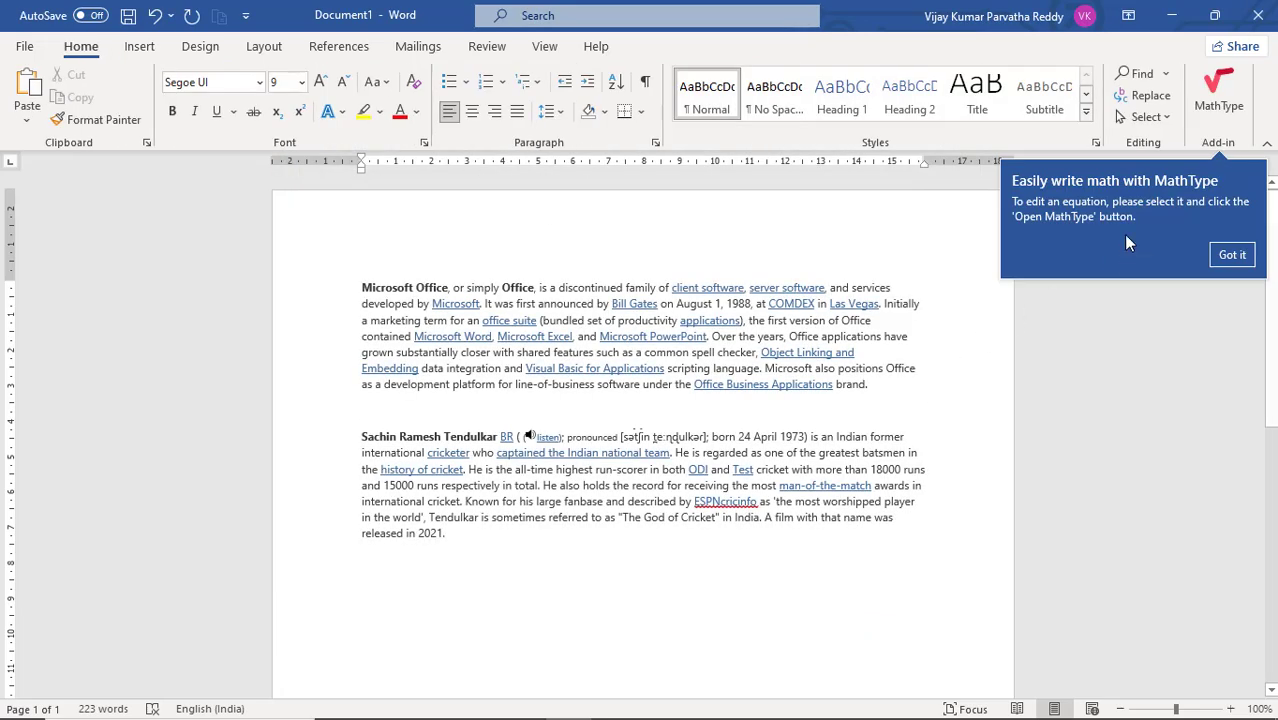
Step: Open MathType and insert the square root of 9 as a math equation on the blank line between the two paragraphs
{"action": "left_click", "coordinate": [1222, 106]}
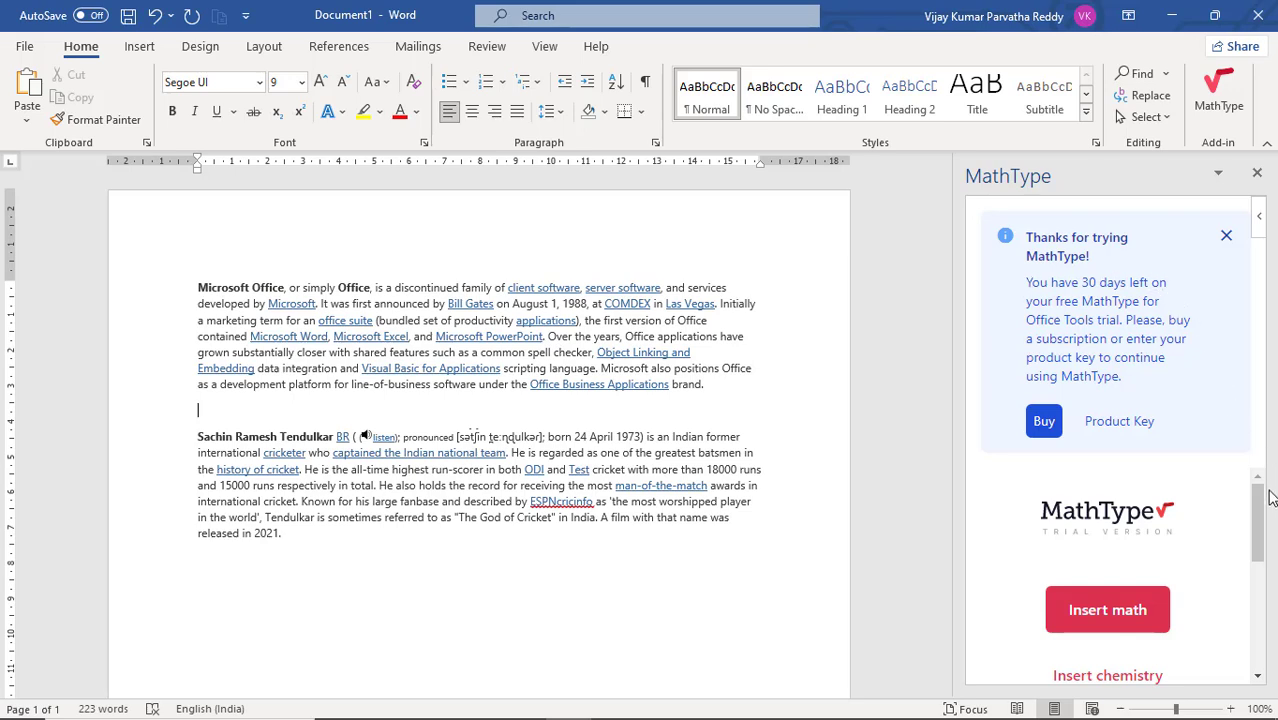
{"action": "left_click_drag", "start_coordinate": [1258, 507], "coordinate": [1264, 549]}
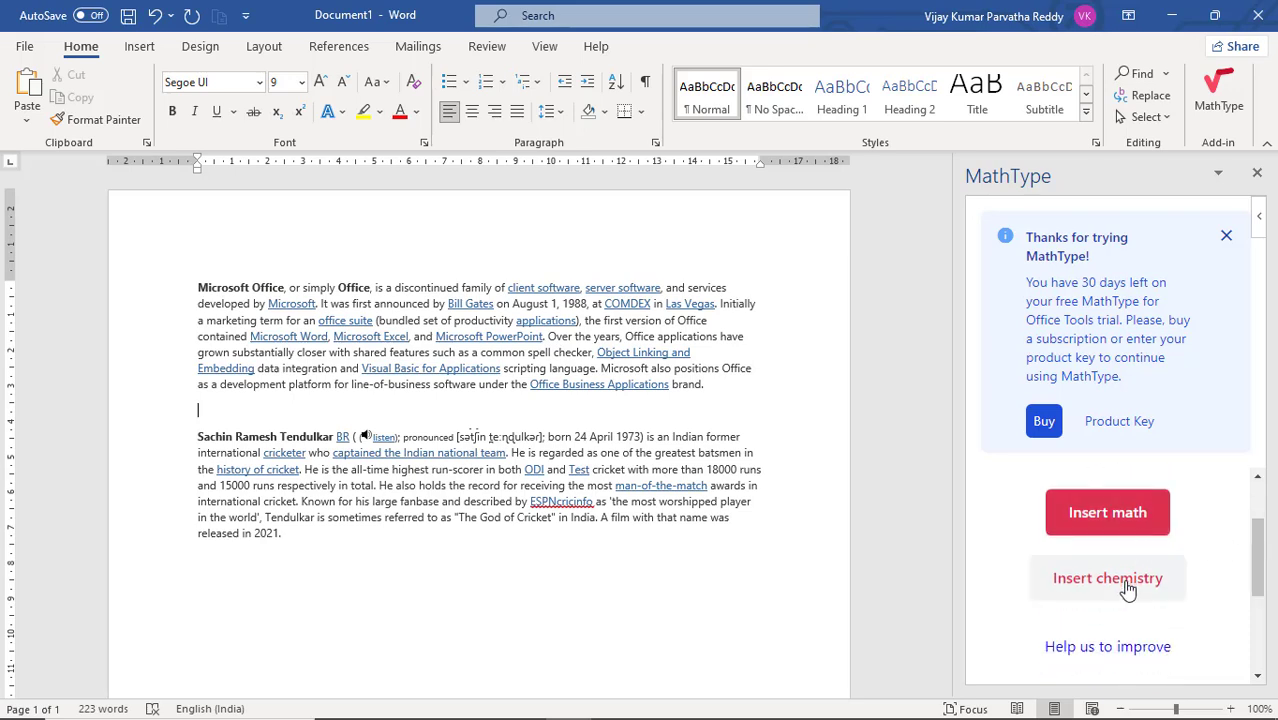
{"action": "left_click", "coordinate": [1137, 525]}
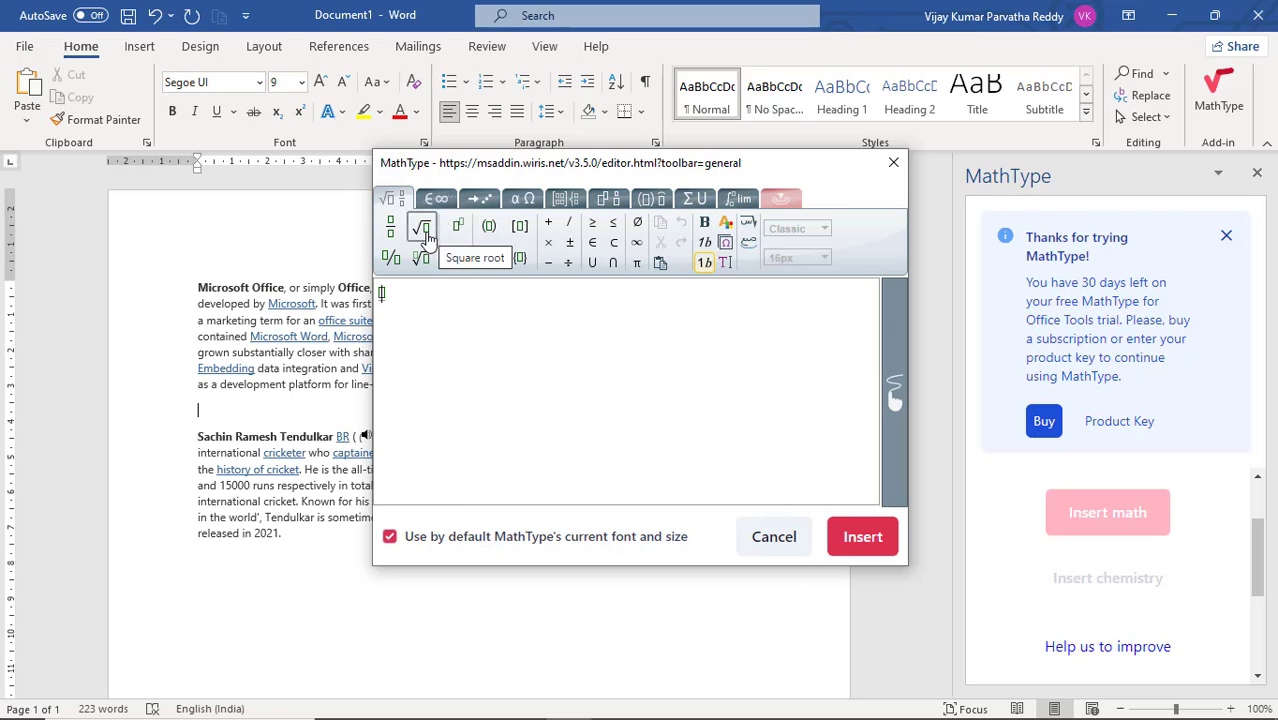
{"action": "left_click", "coordinate": [422, 230]}
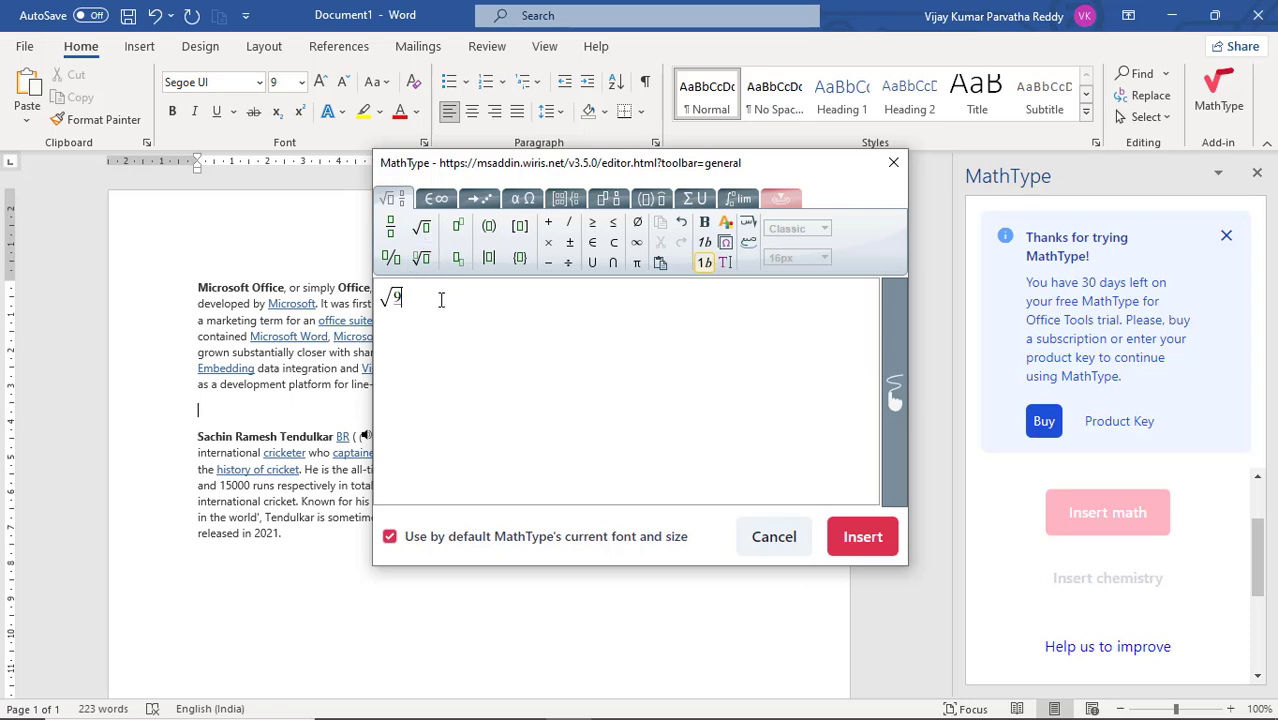
{"action": "left_click", "coordinate": [866, 542]}
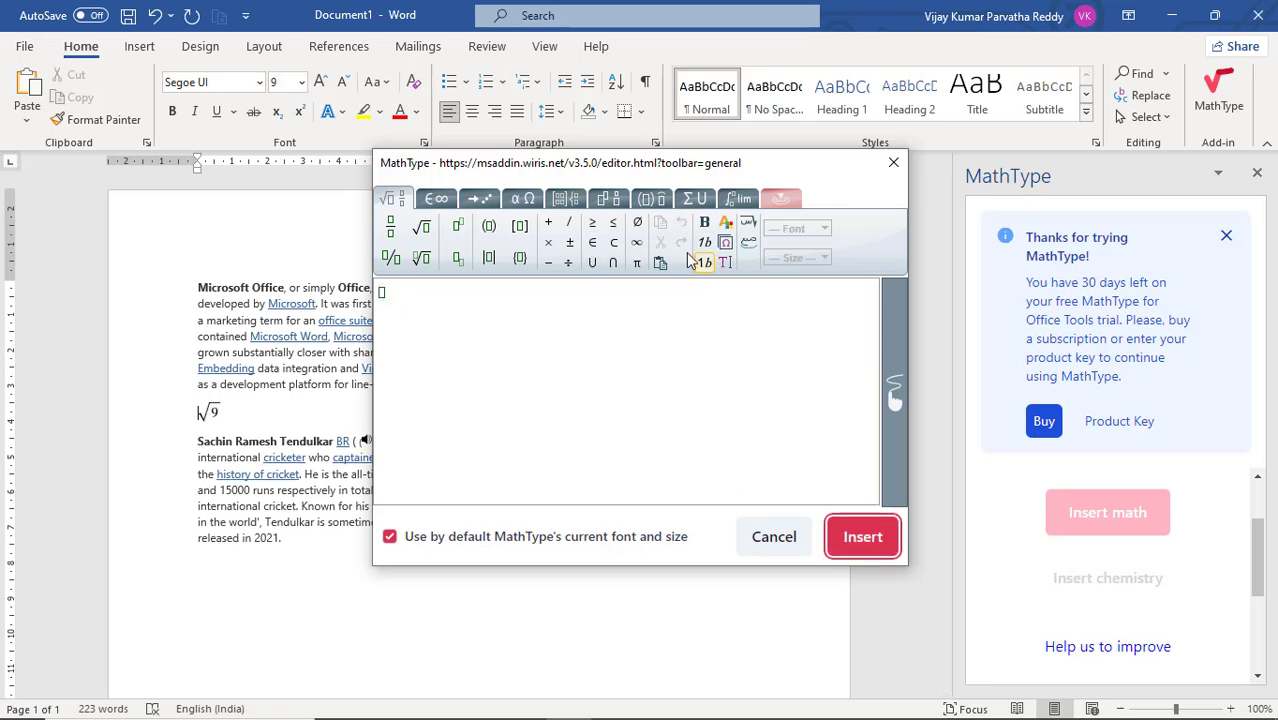
Step: Insert a product symbol with a subscript pair of angle brackets in front of the square root of 9, and close the MathType editor
{"action": "left_click", "coordinate": [695, 199]}
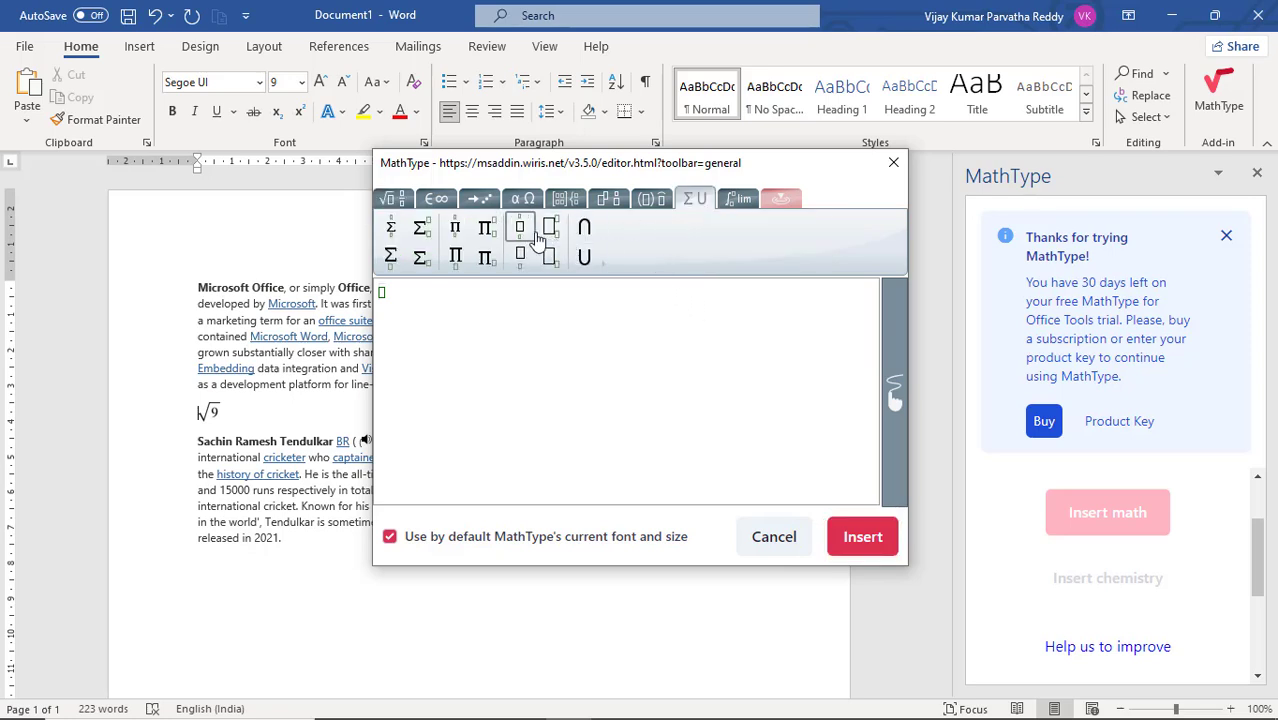
{"action": "left_click", "coordinate": [487, 232]}
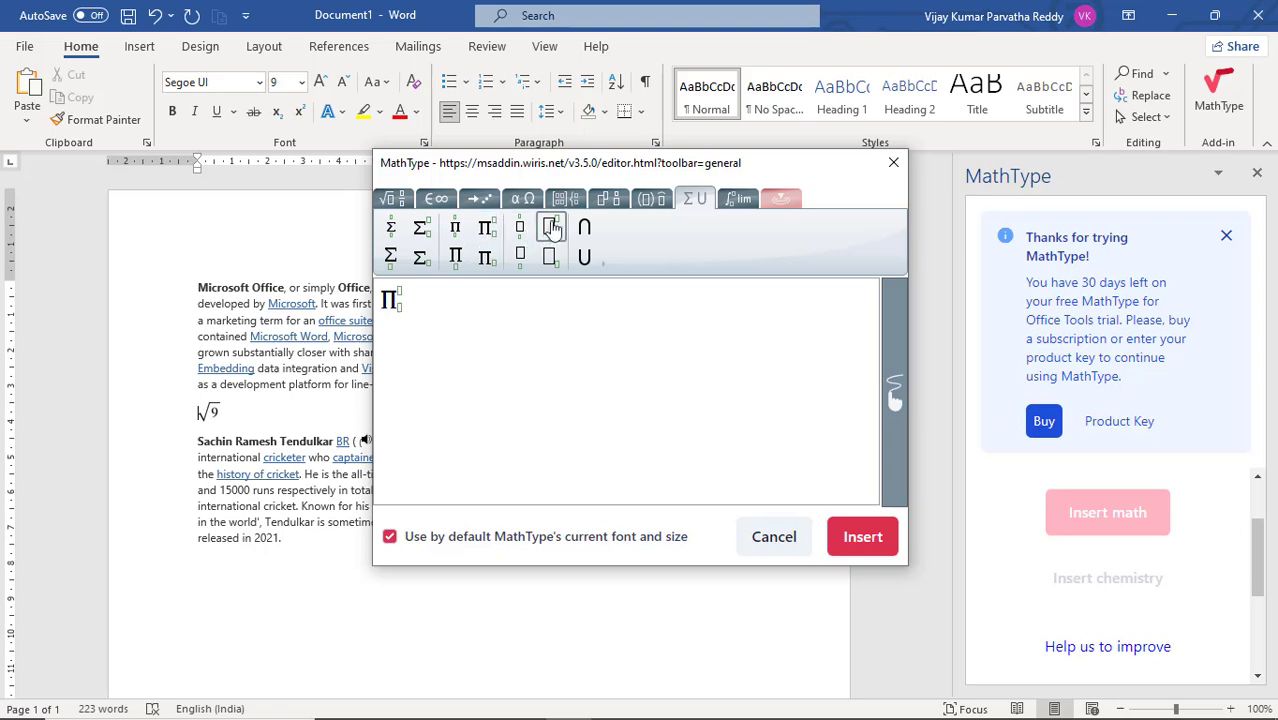
{"action": "left_click", "coordinate": [607, 200]}
{"action": "left_click", "coordinate": [650, 199]}
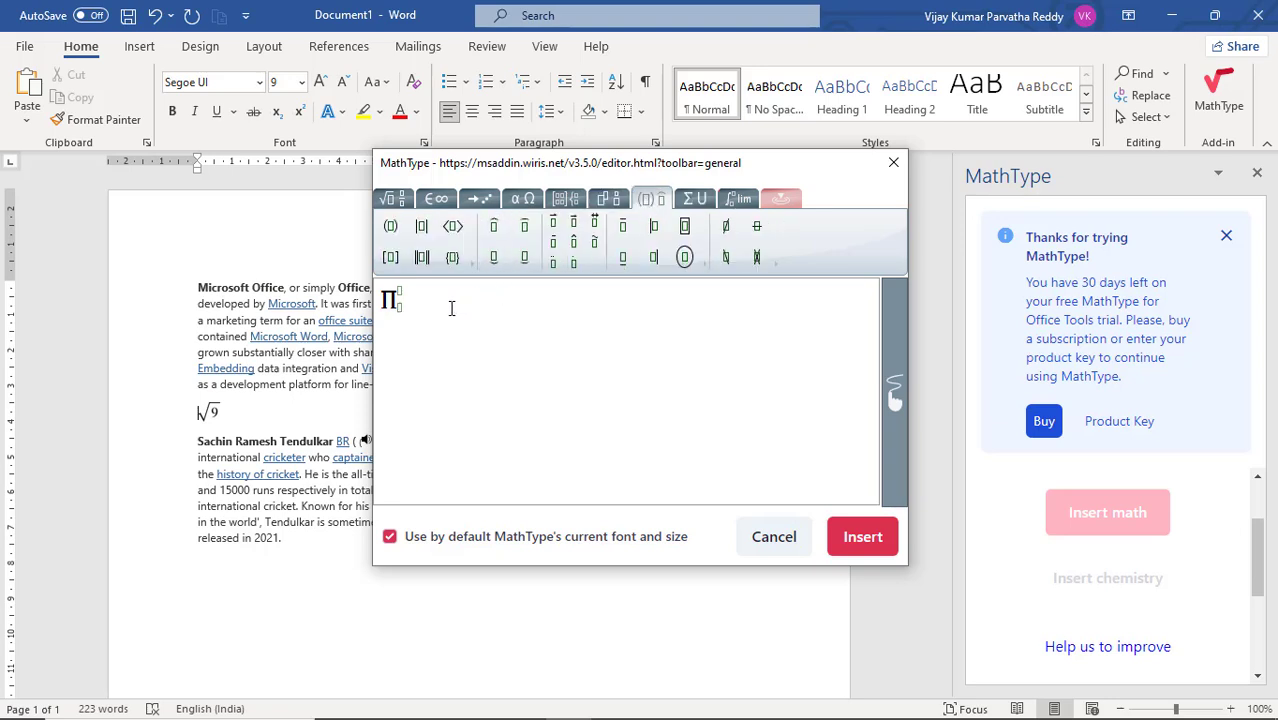
{"action": "left_click", "coordinate": [452, 226]}
{"action": "left_click", "coordinate": [857, 539]}
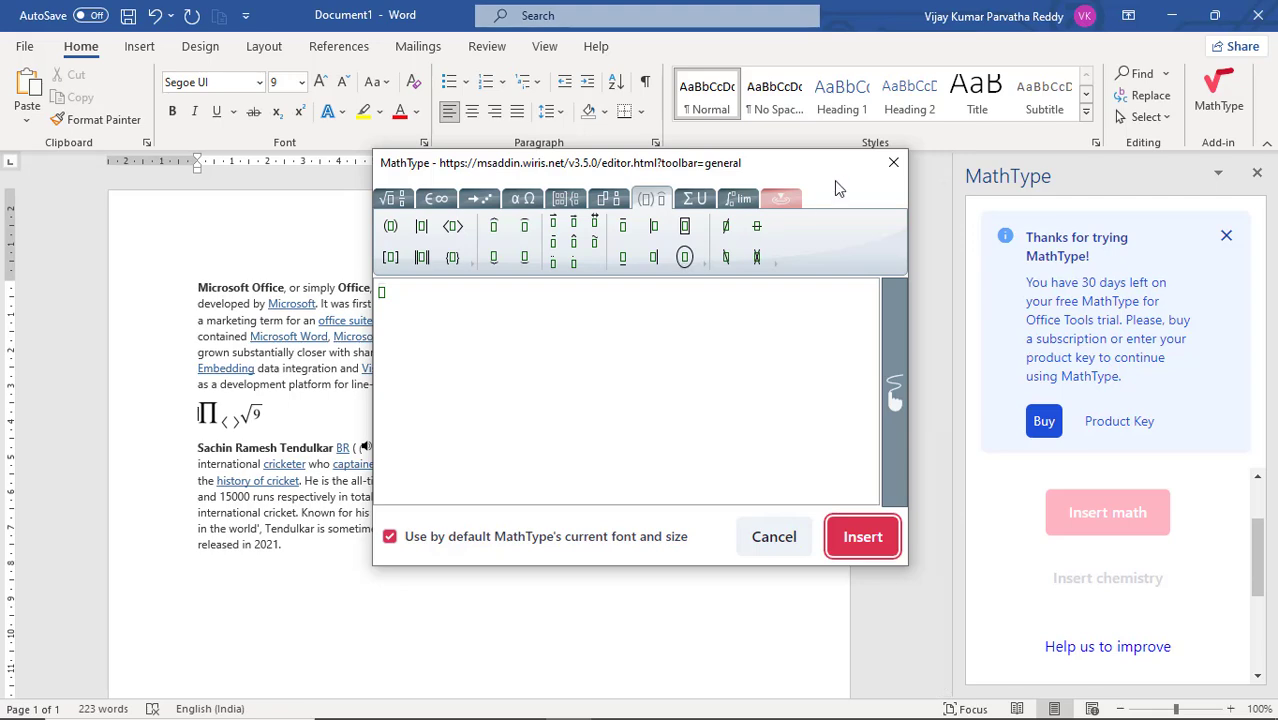
{"action": "left_click", "coordinate": [893, 162]}
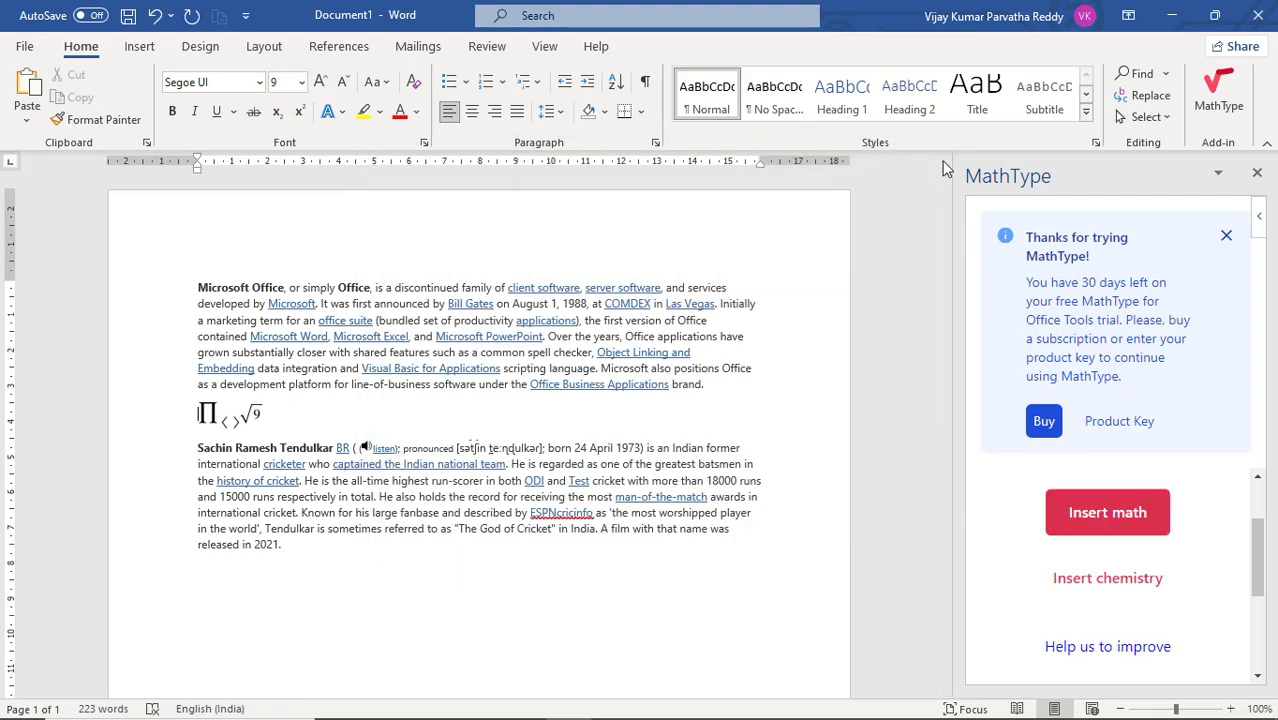
Step: Look through the Communication, Document Review, Editor's Picks and File Converters & Viewers categories in the Office Add-ins store
{"action": "left_click", "coordinate": [141, 47]}
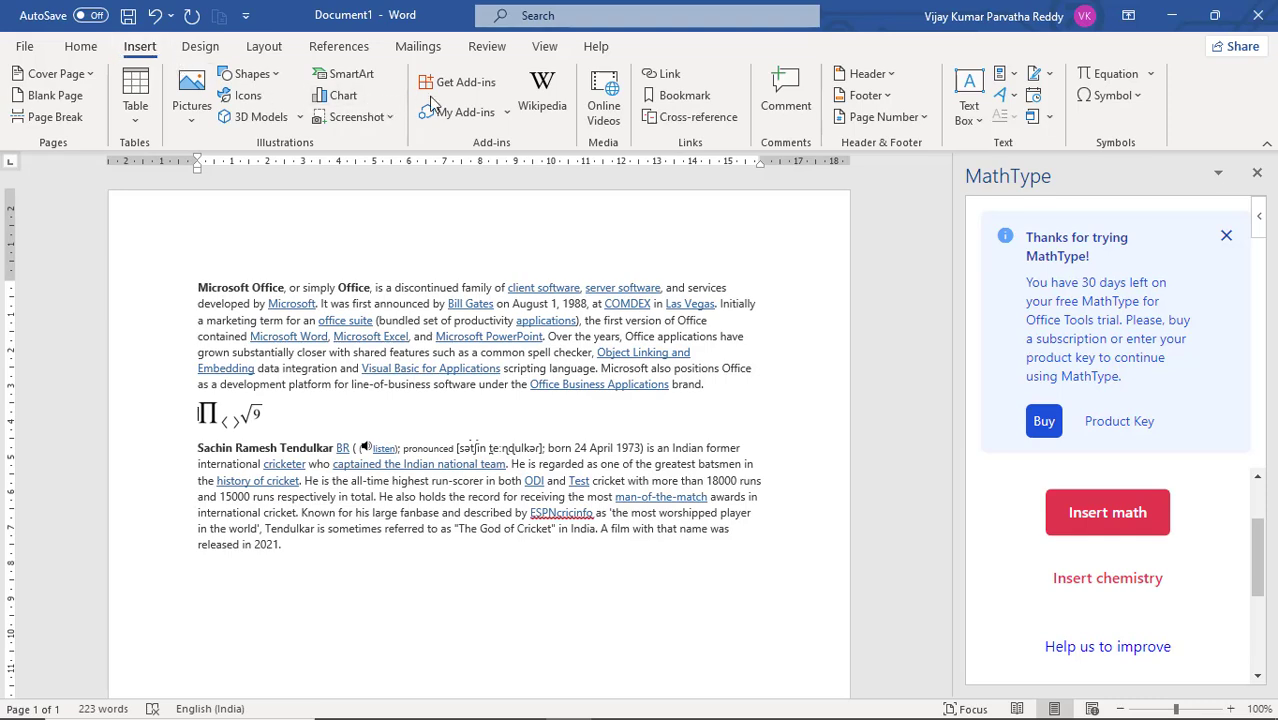
{"action": "left_click", "coordinate": [458, 84]}
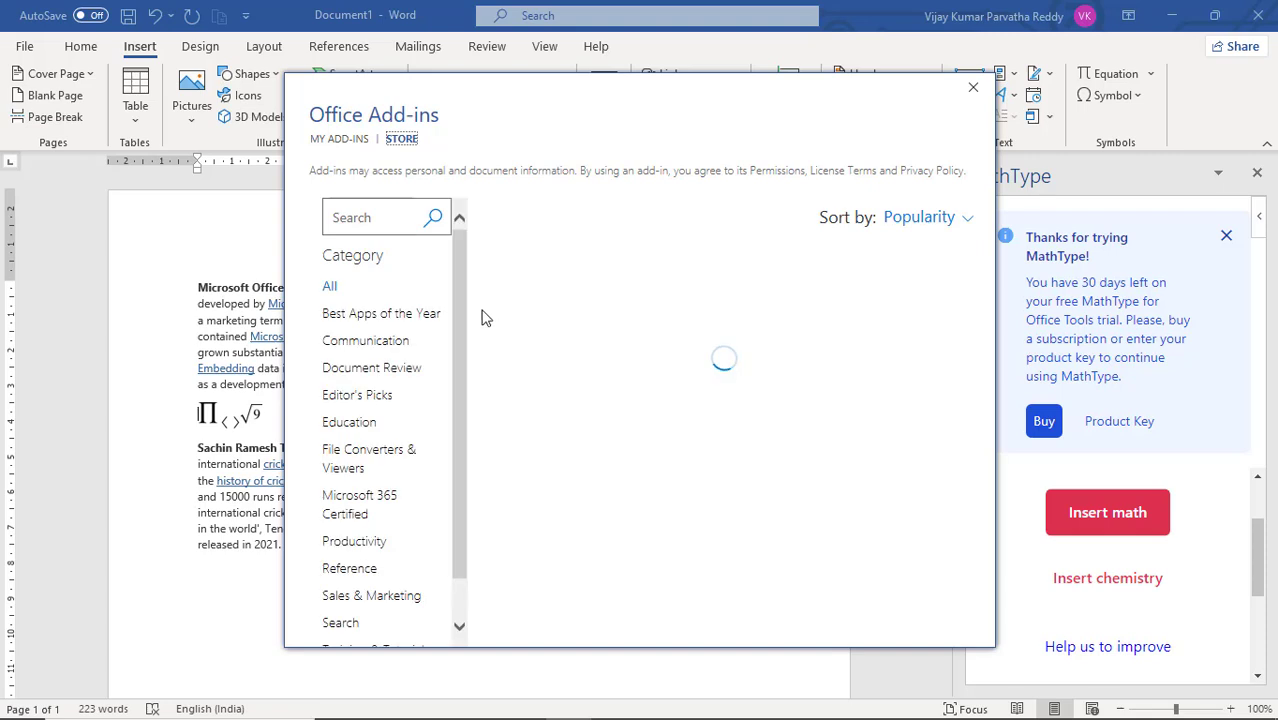
{"action": "left_click", "coordinate": [394, 342]}
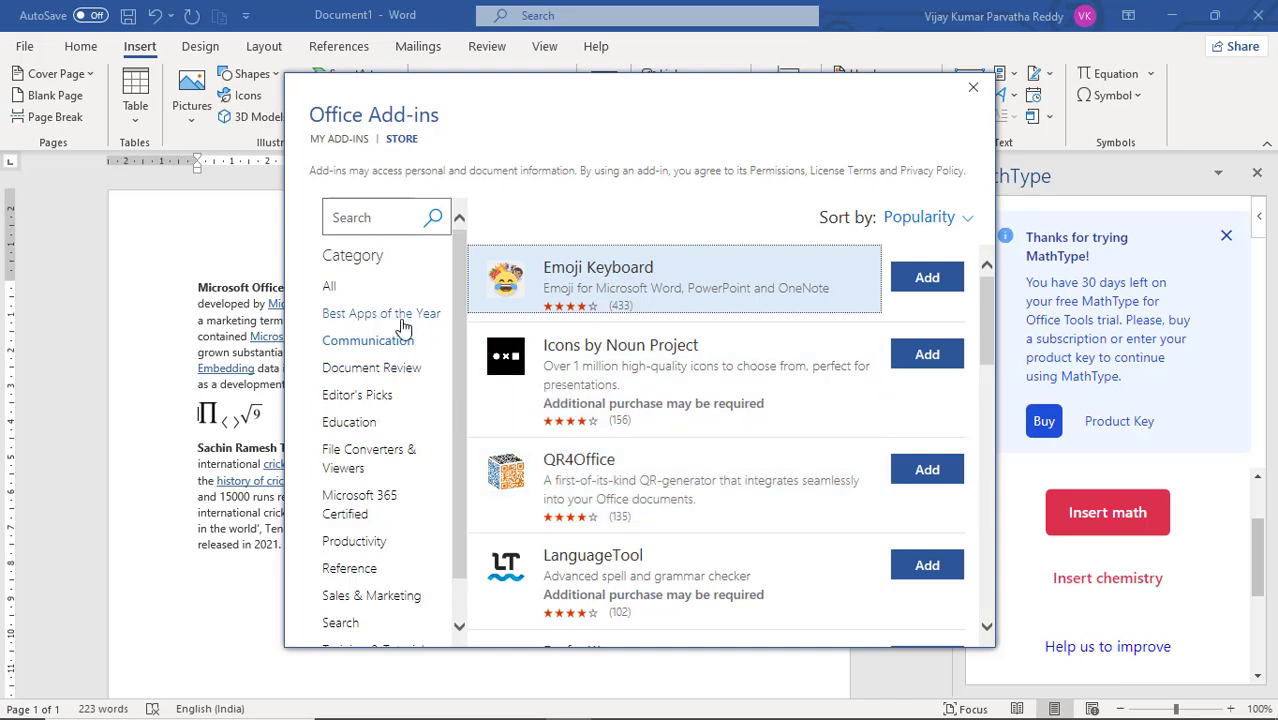
{"action": "scroll", "coordinate": [382, 465], "scroll_direction": "down", "scroll_amount": 1}
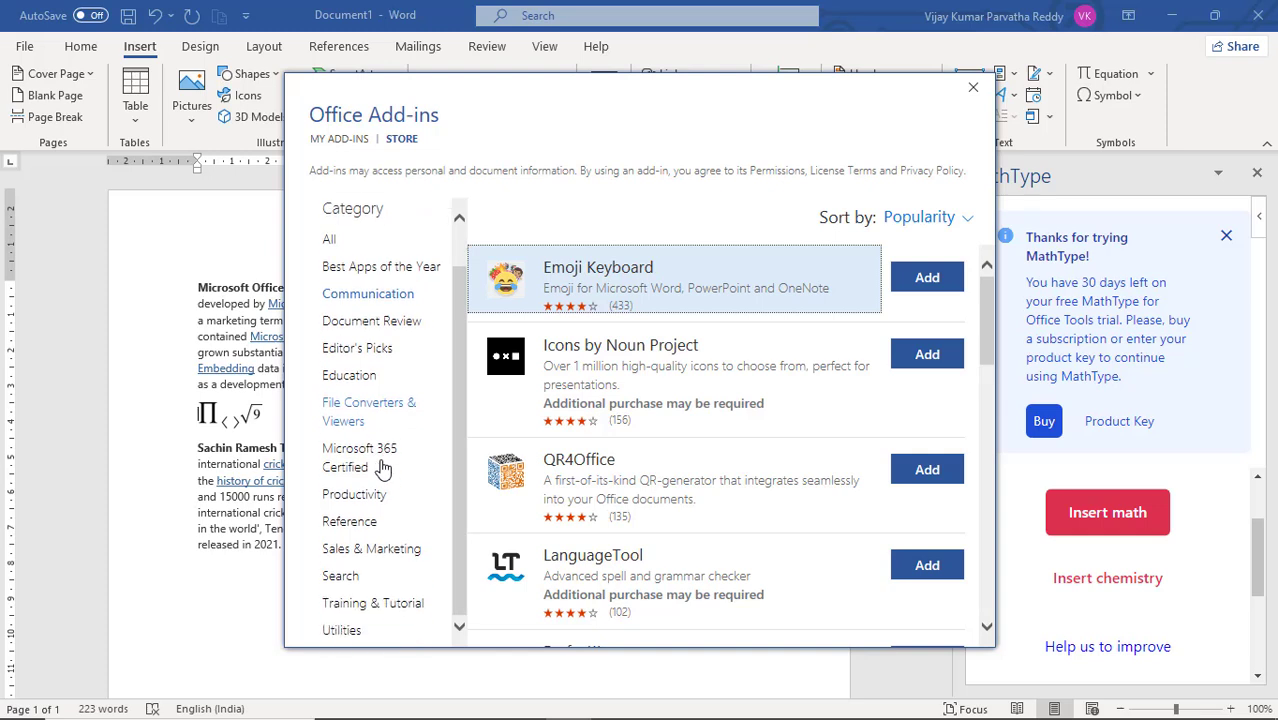
{"action": "scroll", "coordinate": [382, 465], "scroll_direction": "up", "scroll_amount": 1}
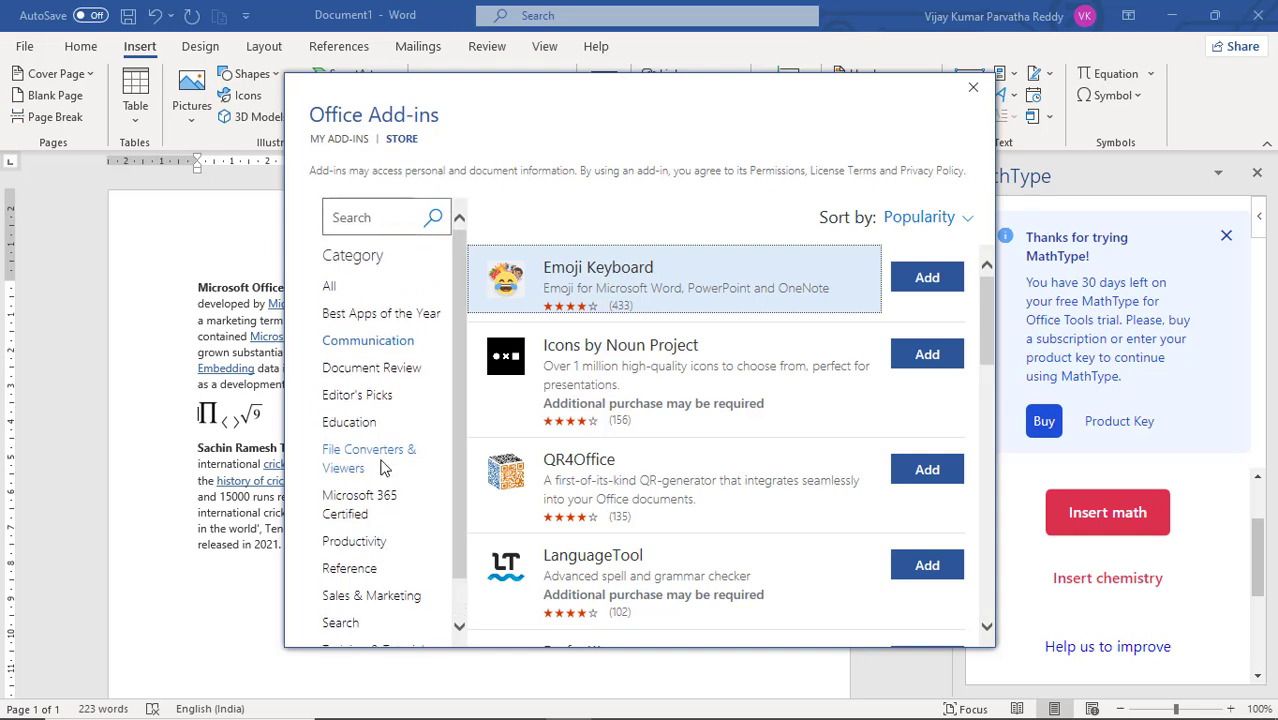
{"action": "left_click", "coordinate": [400, 376]}
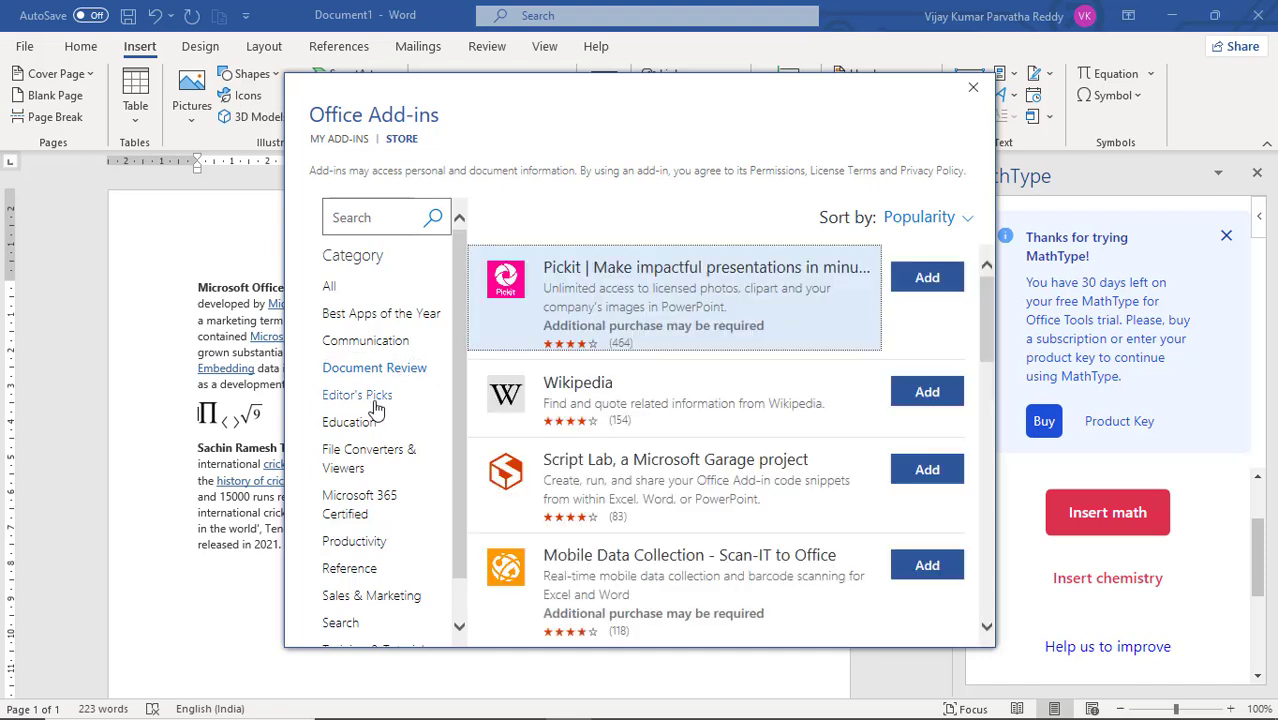
{"action": "left_click", "coordinate": [374, 400]}
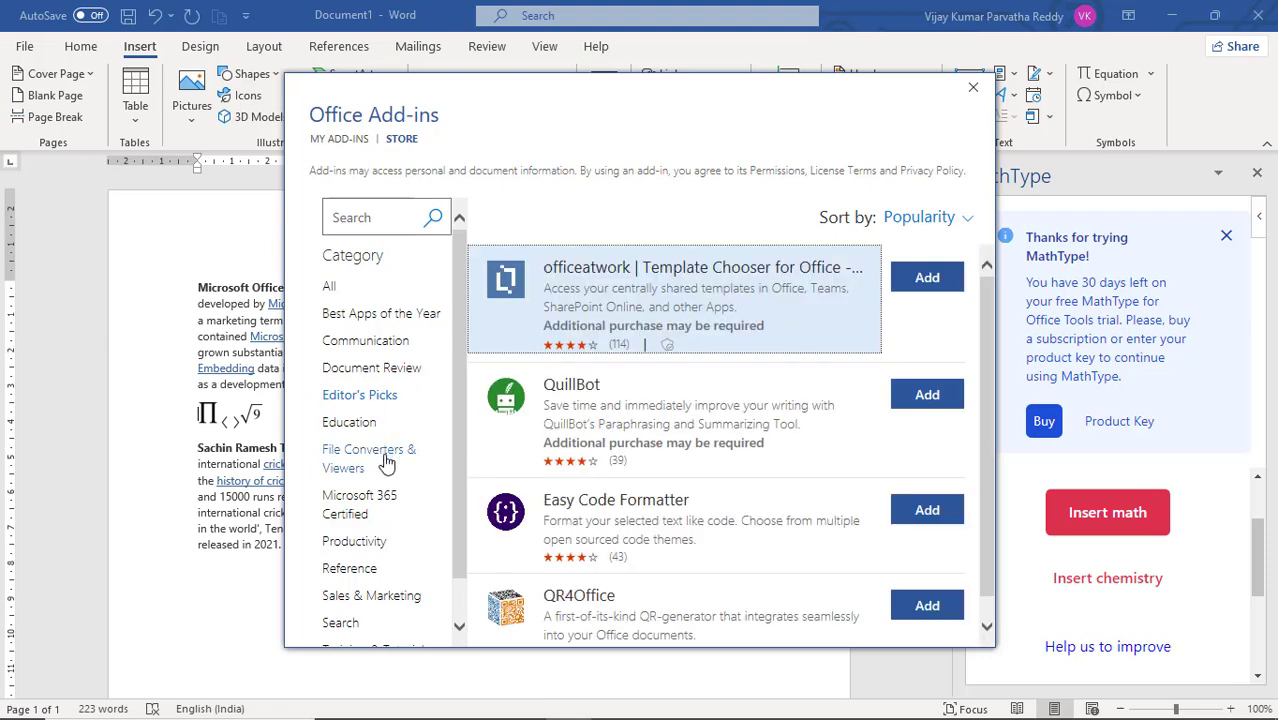
{"action": "left_click", "coordinate": [388, 462]}
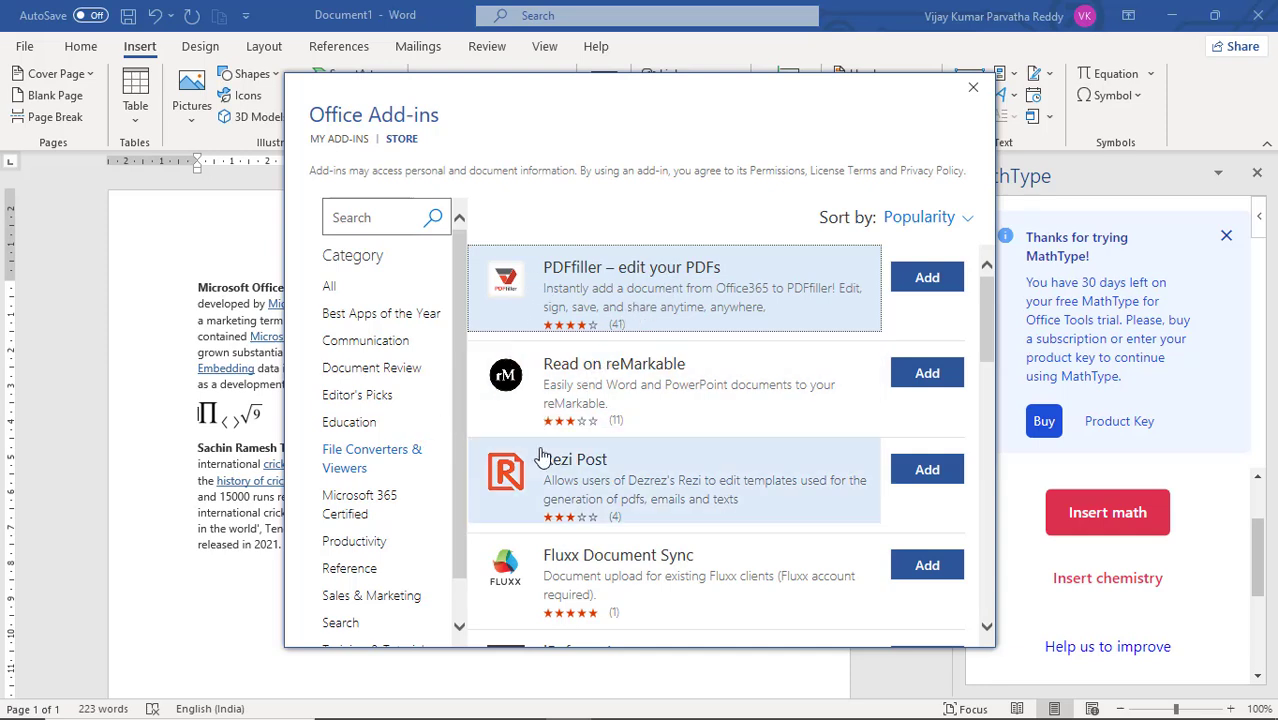
{"action": "scroll", "coordinate": [505, 460], "scroll_direction": "down", "scroll_amount": 3}
{"action": "scroll", "coordinate": [540, 456], "scroll_direction": "down", "scroll_amount": 5}
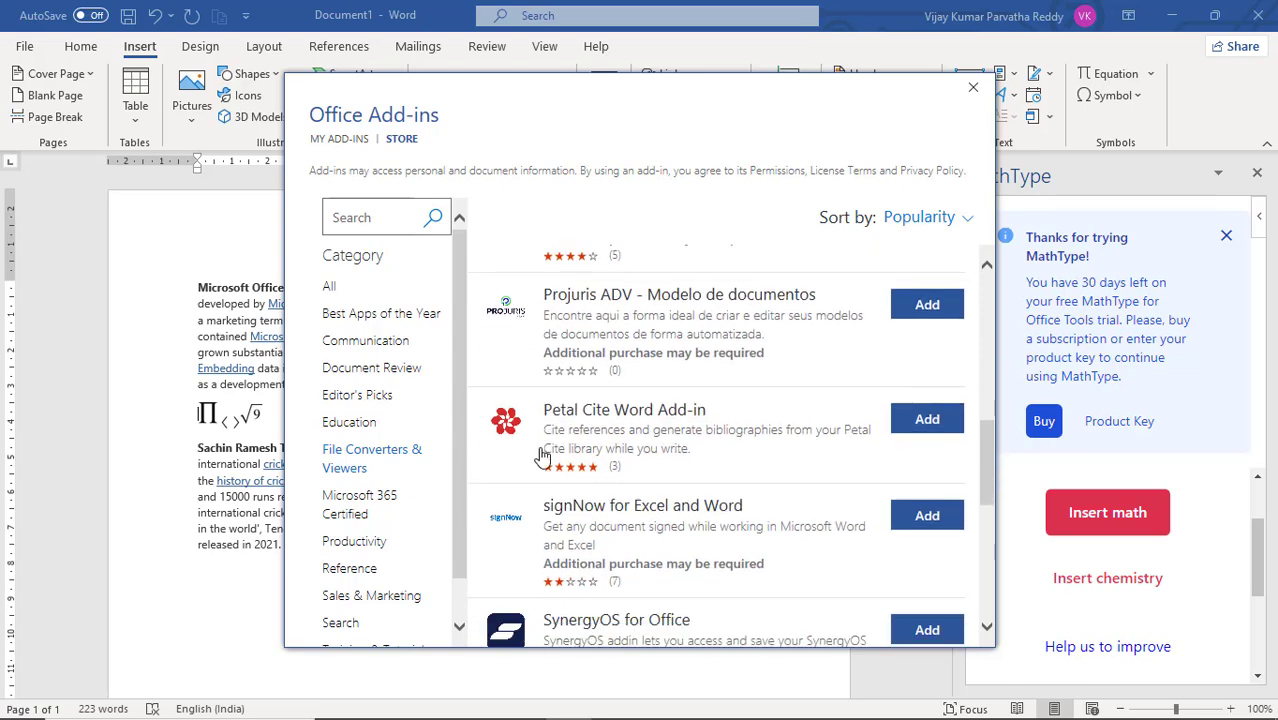
{"action": "scroll", "coordinate": [540, 456], "scroll_direction": "up", "scroll_amount": 8}
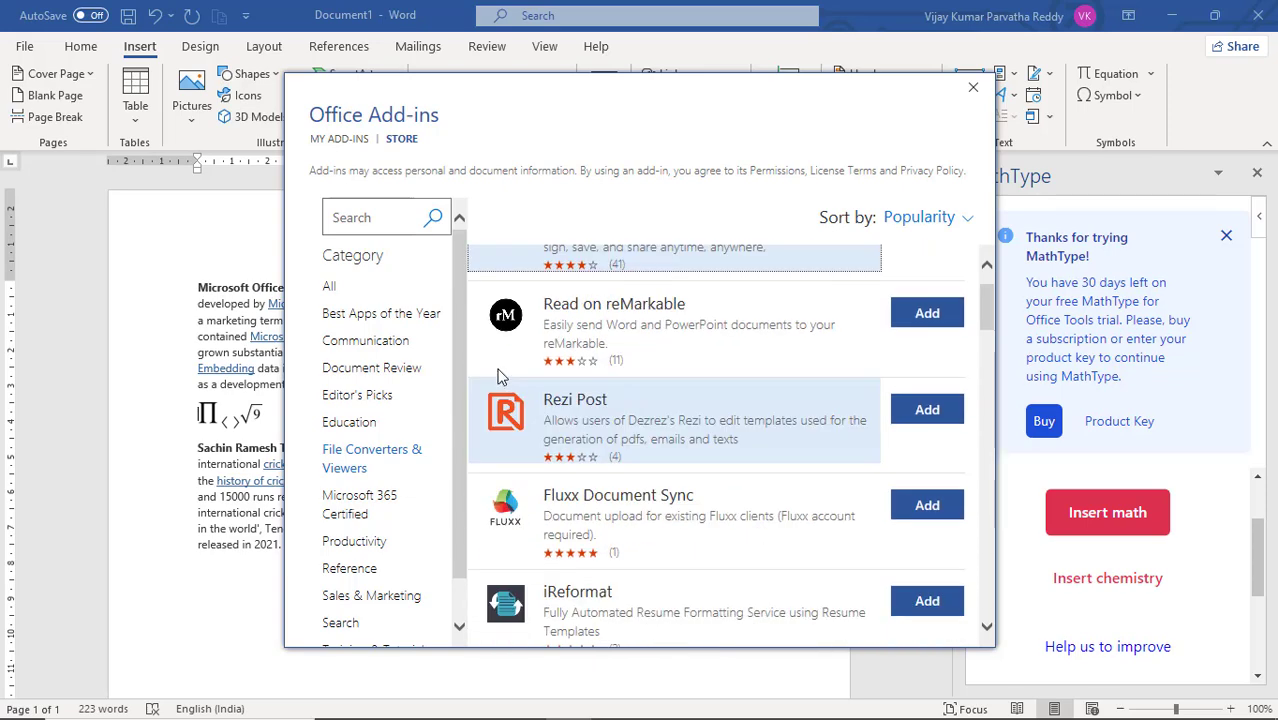
Step: Add Emoji Keyboard from the Communication category of the Office Add-ins store
{"action": "left_click", "coordinate": [390, 345]}
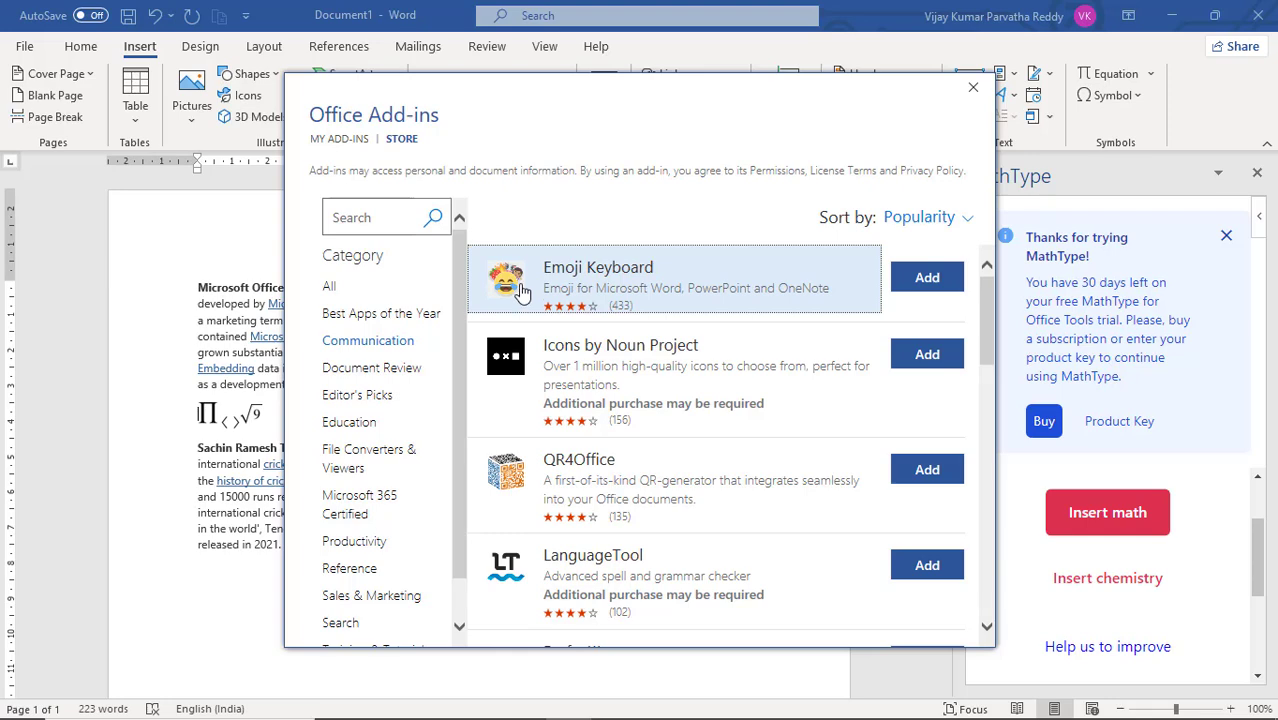
{"action": "left_click", "coordinate": [918, 280]}
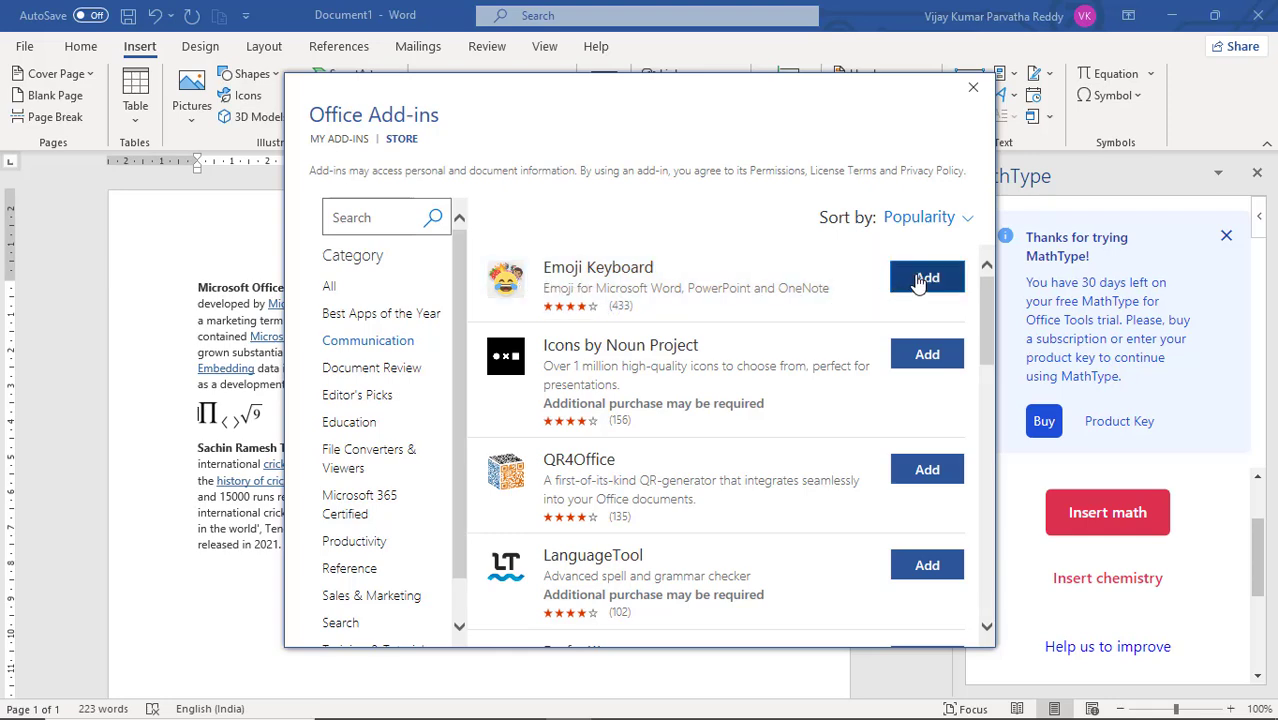
{"action": "left_click", "coordinate": [810, 435]}
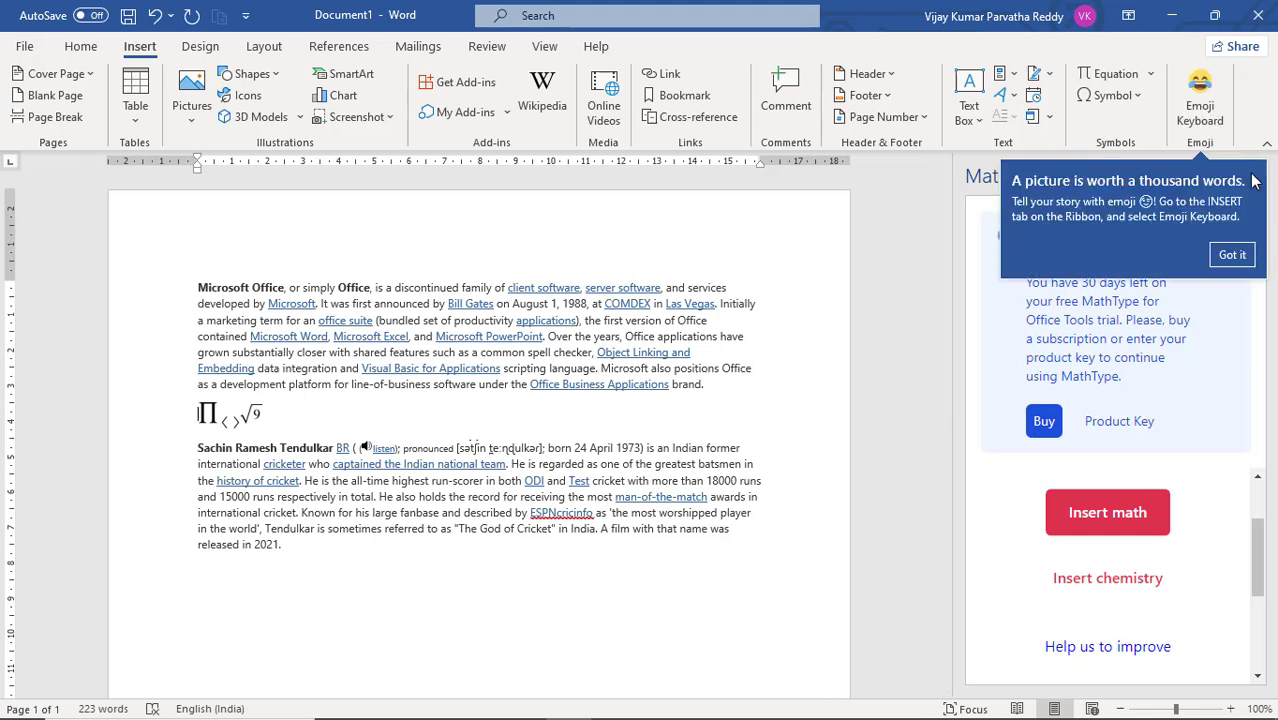
Step: Replace the MathType pane with Emoji Keyboard, and insert a tears-of-joy emoji after "the first version of Office", swapping it for the closed-eyes kissing face
{"action": "left_click", "coordinate": [749, 325]}
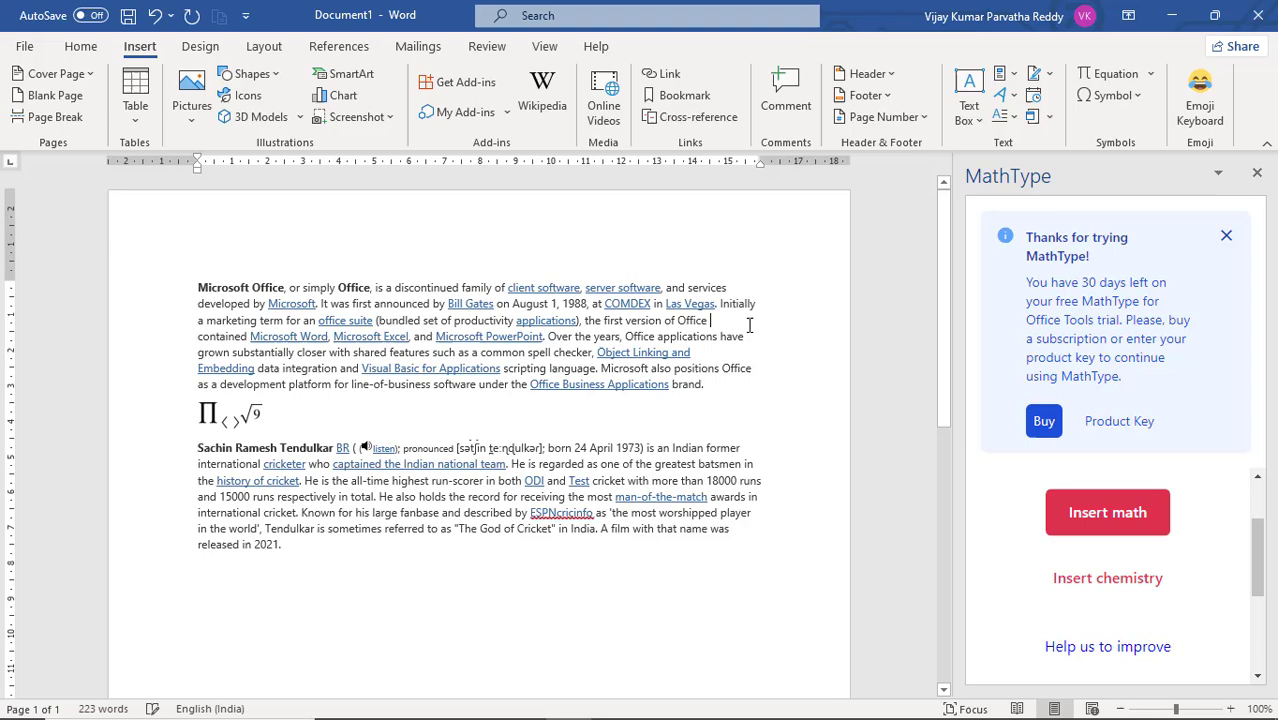
{"action": "left_click", "coordinate": [1257, 176]}
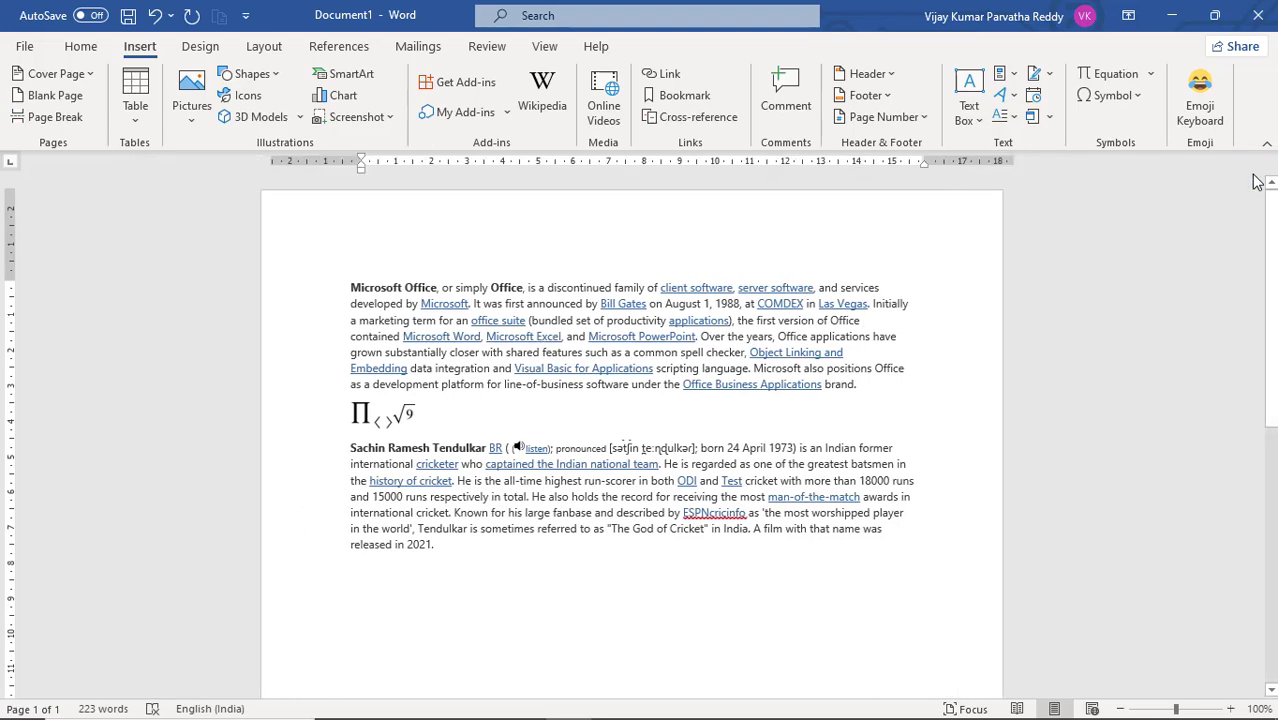
{"action": "left_click", "coordinate": [1202, 110]}
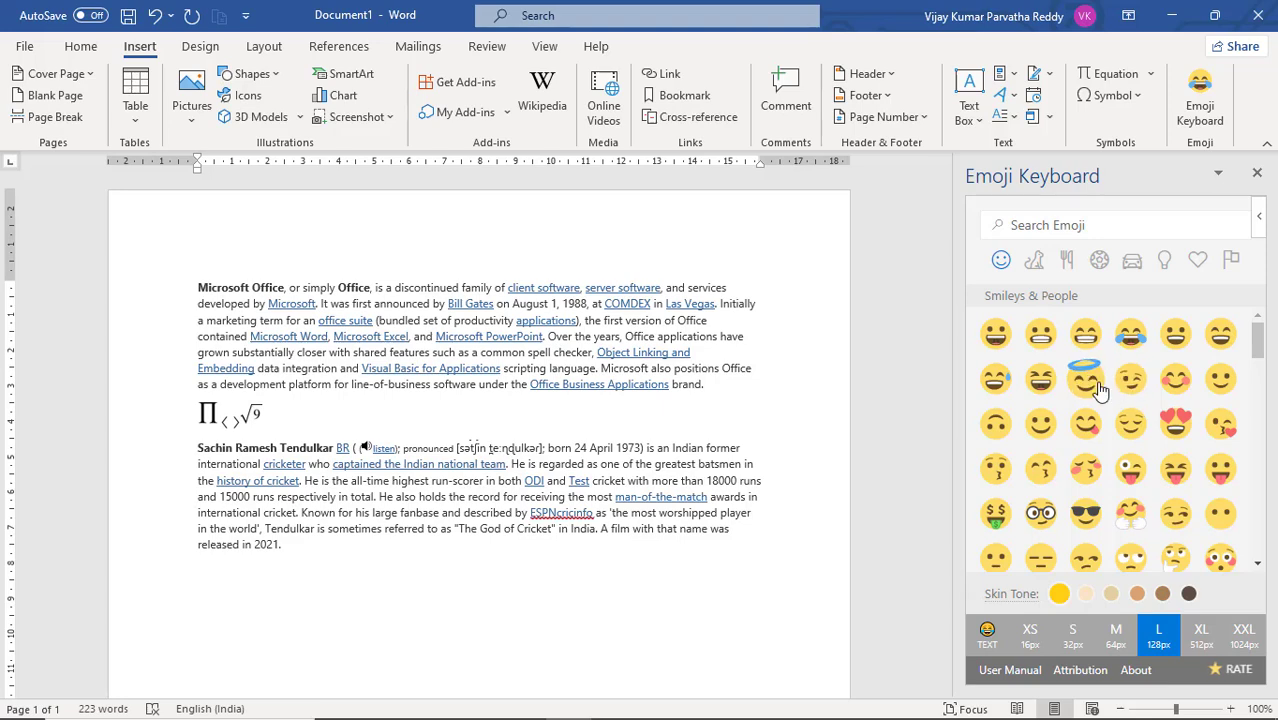
{"action": "left_click", "coordinate": [1132, 338]}
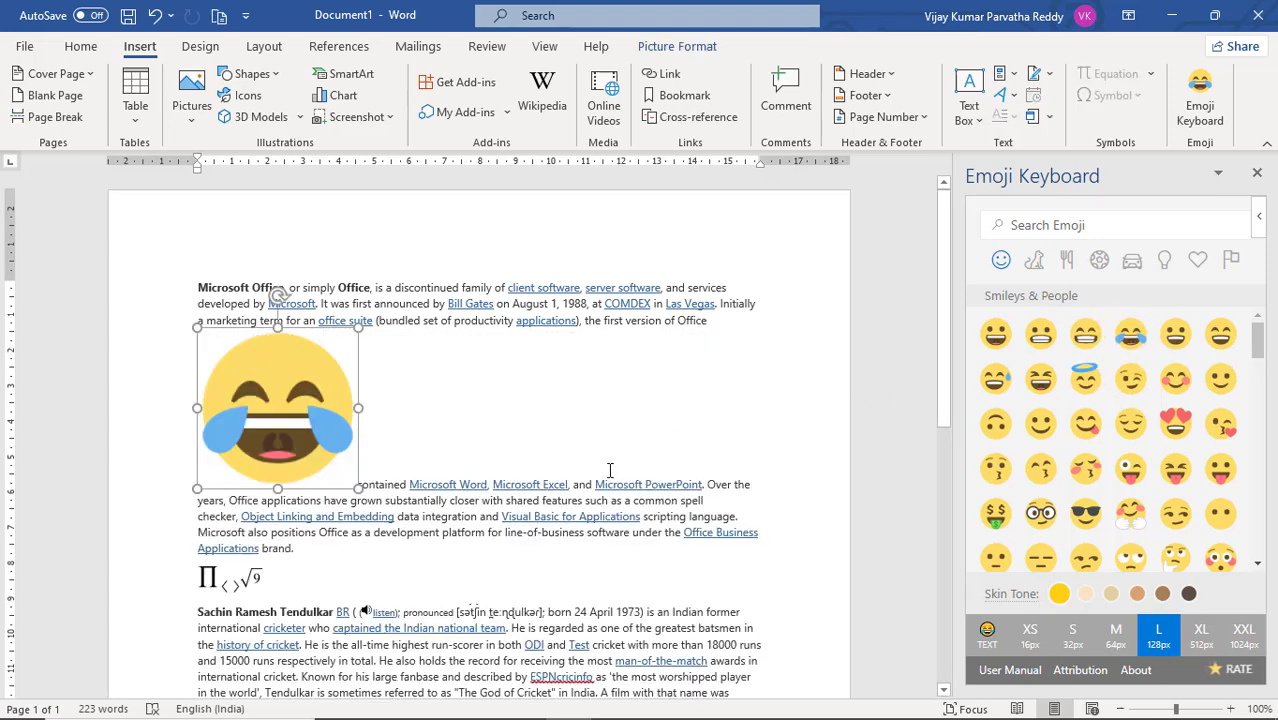
{"action": "left_click", "coordinate": [1085, 468]}
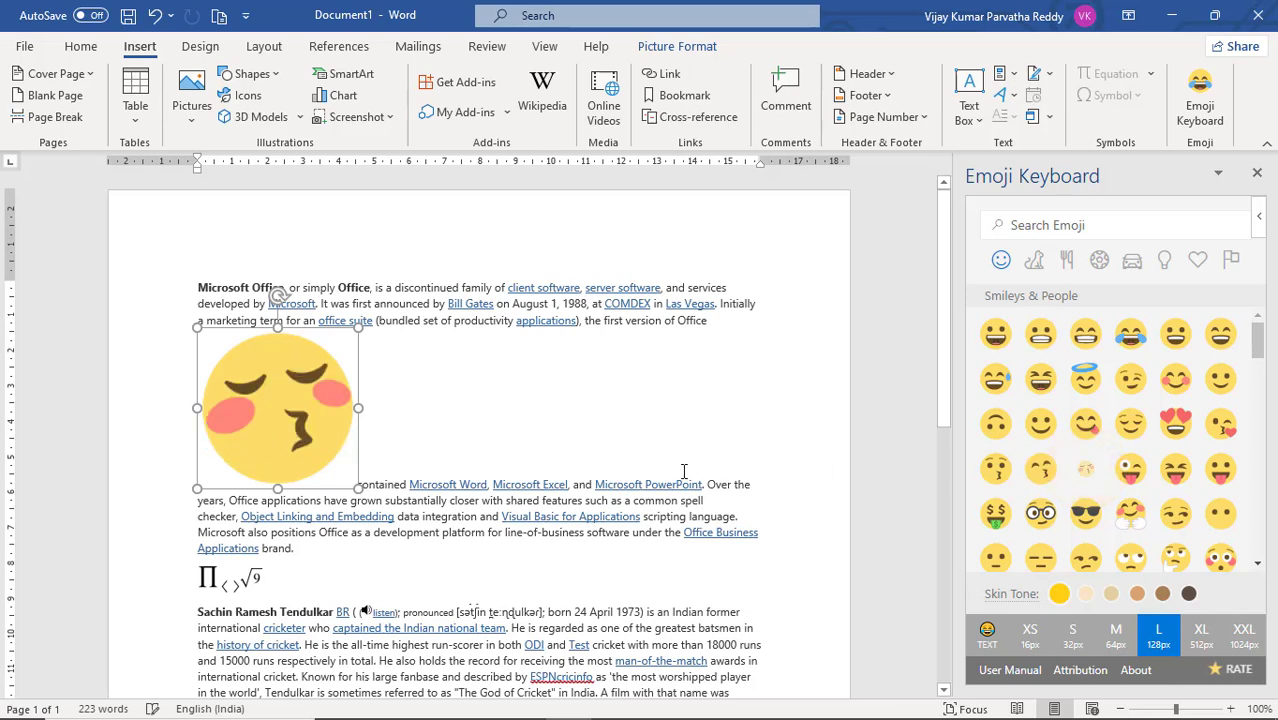
Step: Insert the red angry face emoji within the Microsoft PowerPoint link in the first paragraph
{"action": "left_click", "coordinate": [628, 448]}
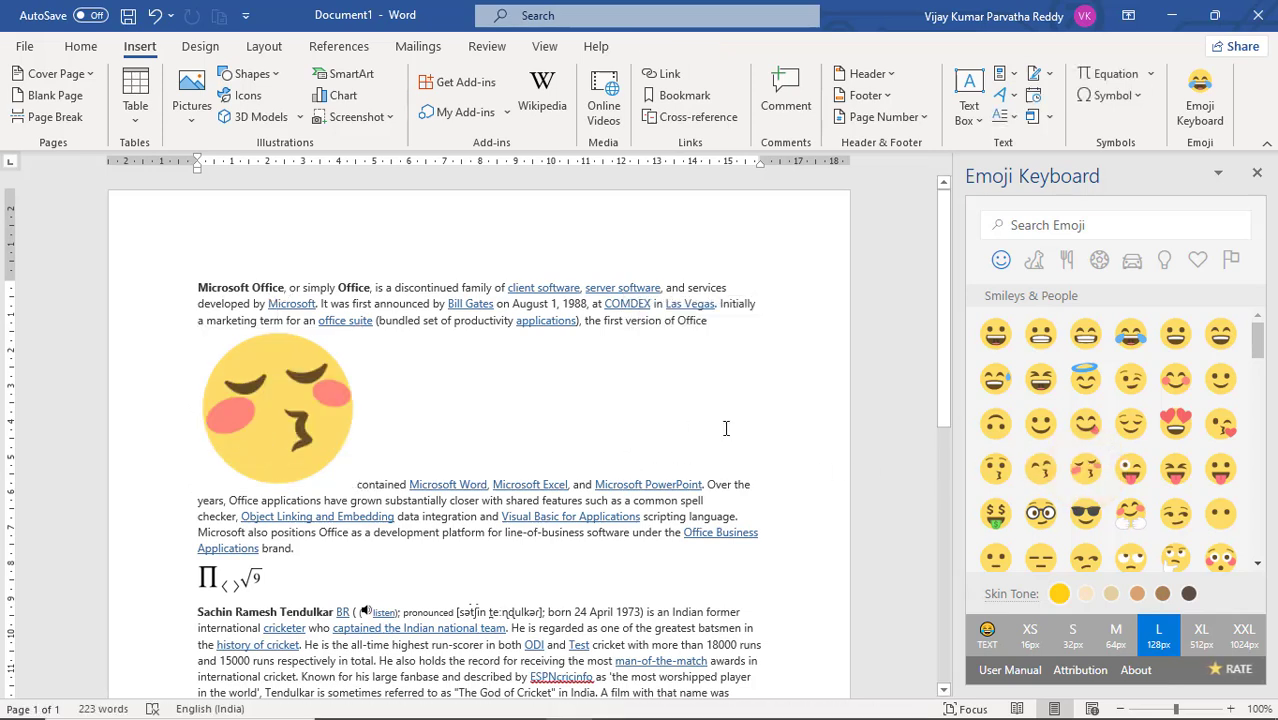
{"action": "scroll", "coordinate": [1075, 440], "scroll_direction": "down", "scroll_amount": 3}
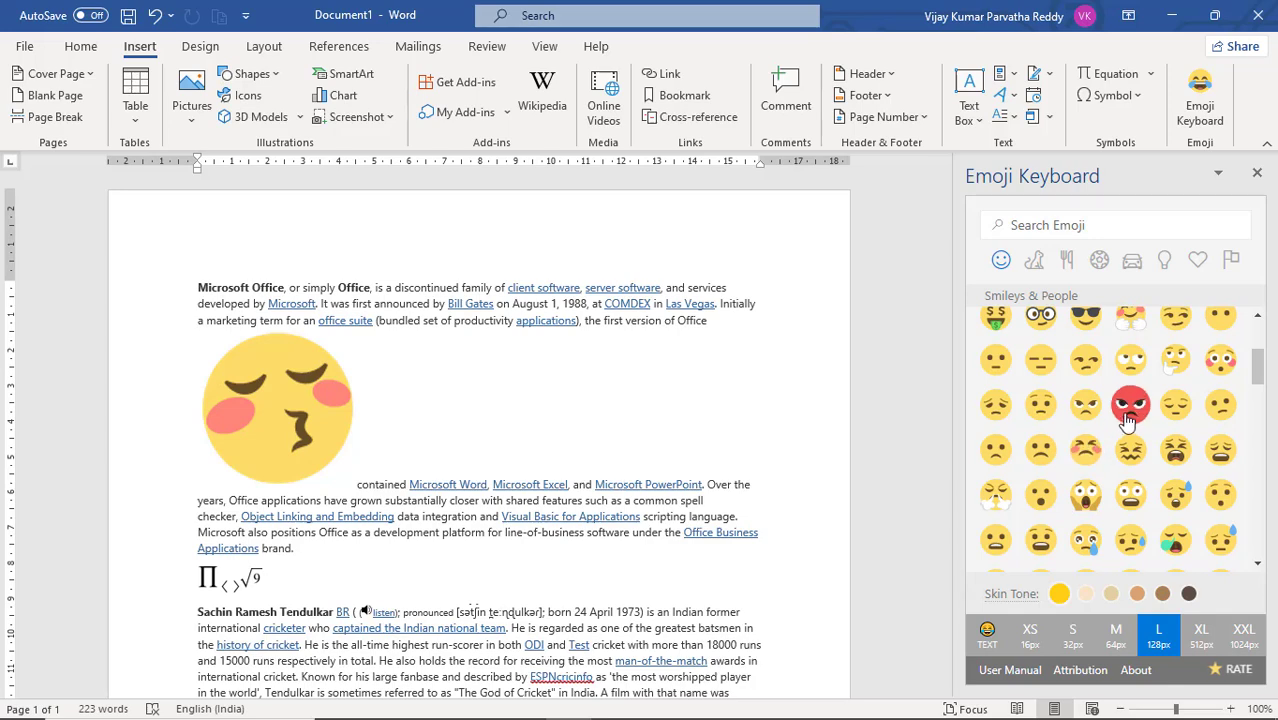
{"action": "left_click", "coordinate": [1127, 409]}
Step: Insert the screaming face emoji below the Sachin Tendulkar paragraph with a new line under it, and close the Emoji Keyboard pane
{"action": "scroll", "coordinate": [649, 552], "scroll_direction": "down", "scroll_amount": 5}
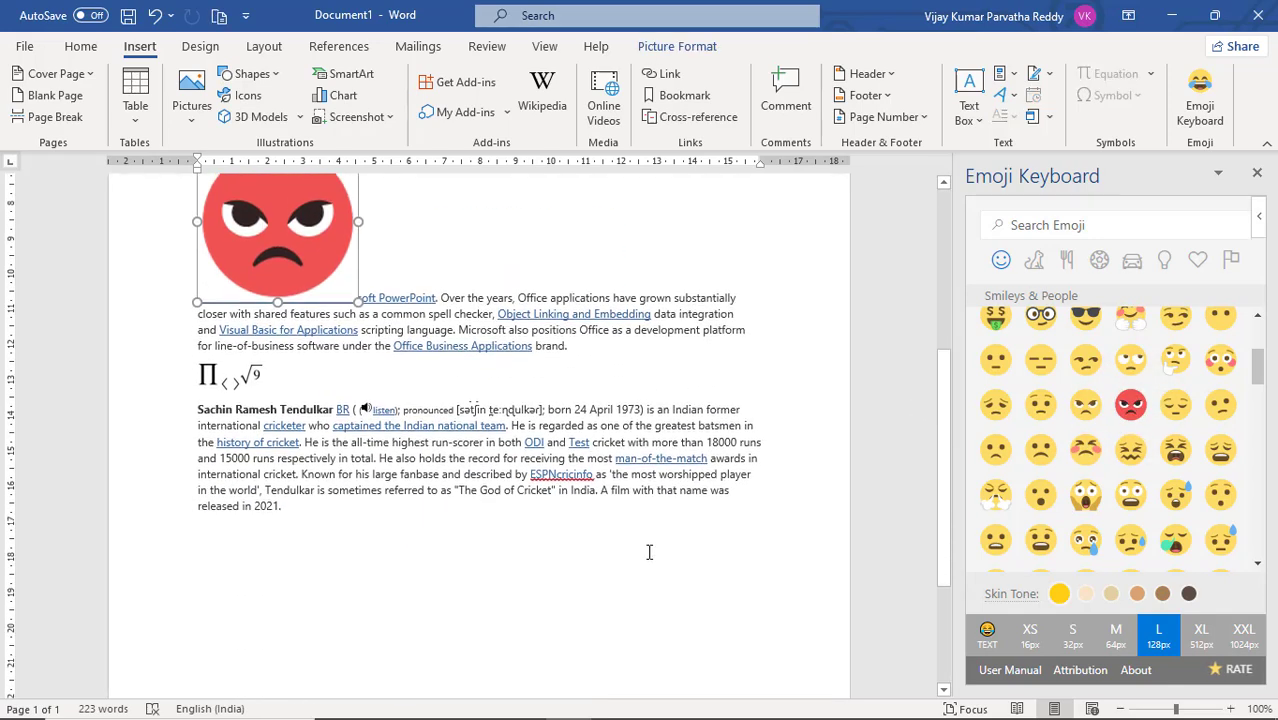
{"action": "left_click", "coordinate": [626, 545]}
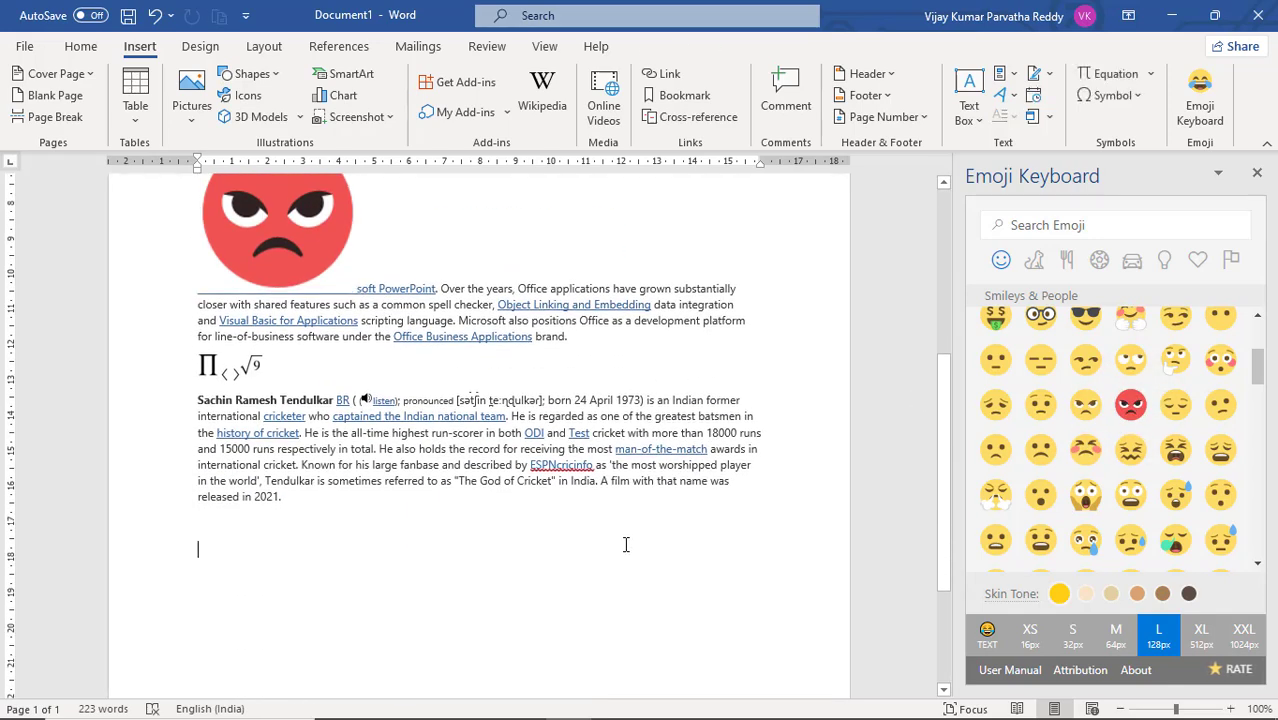
{"action": "left_click", "coordinate": [1086, 496]}
{"action": "scroll", "coordinate": [540, 537], "scroll_direction": "down", "scroll_amount": 3}
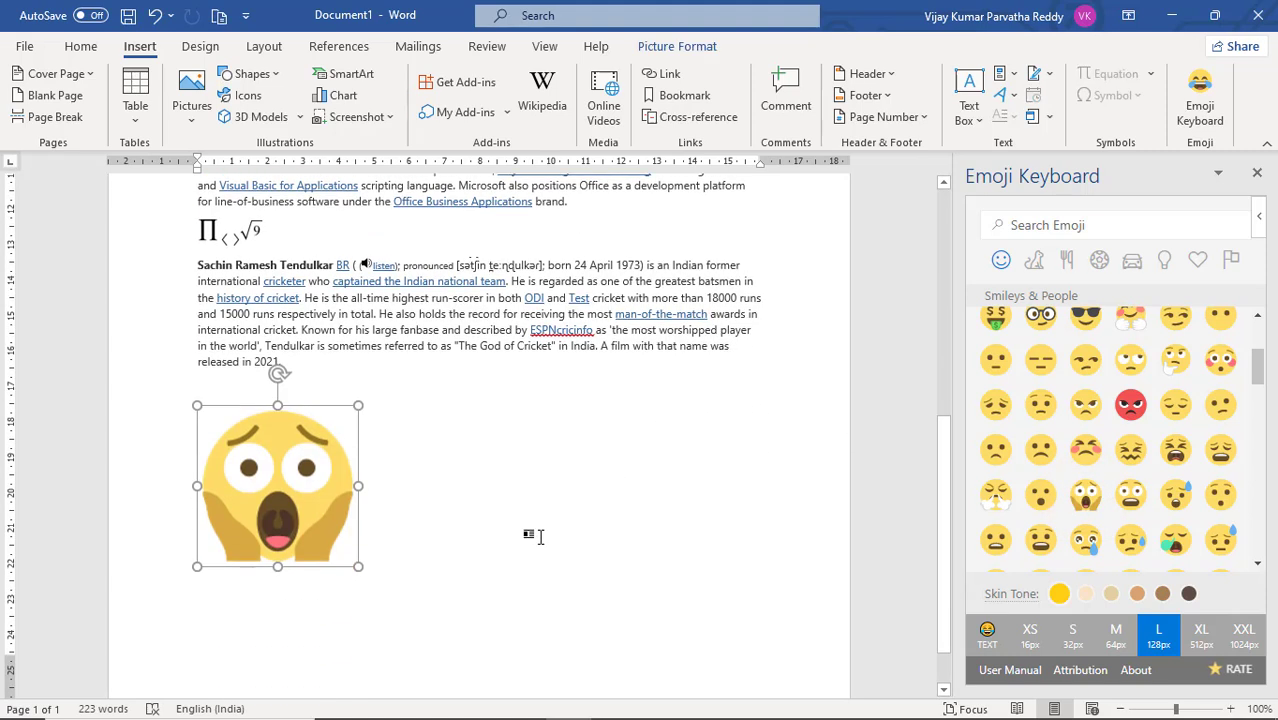
{"action": "left_click", "coordinate": [531, 536]}
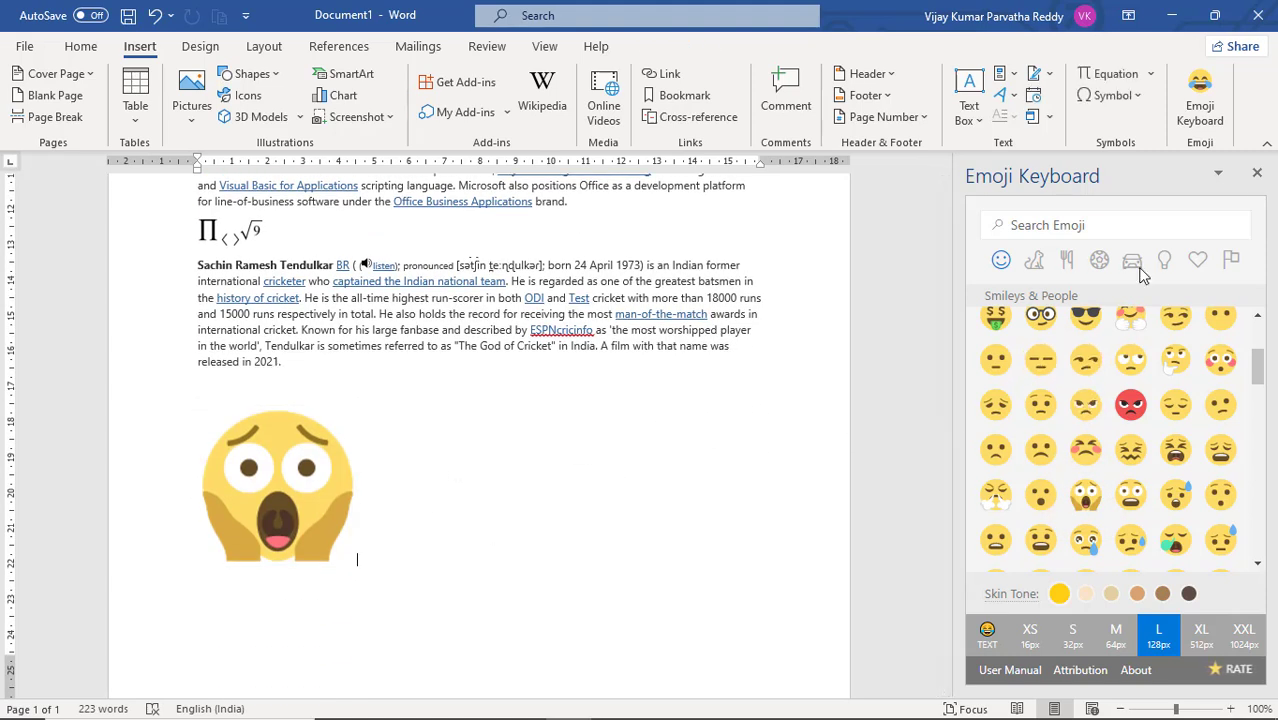
{"action": "left_click", "coordinate": [1258, 175]}
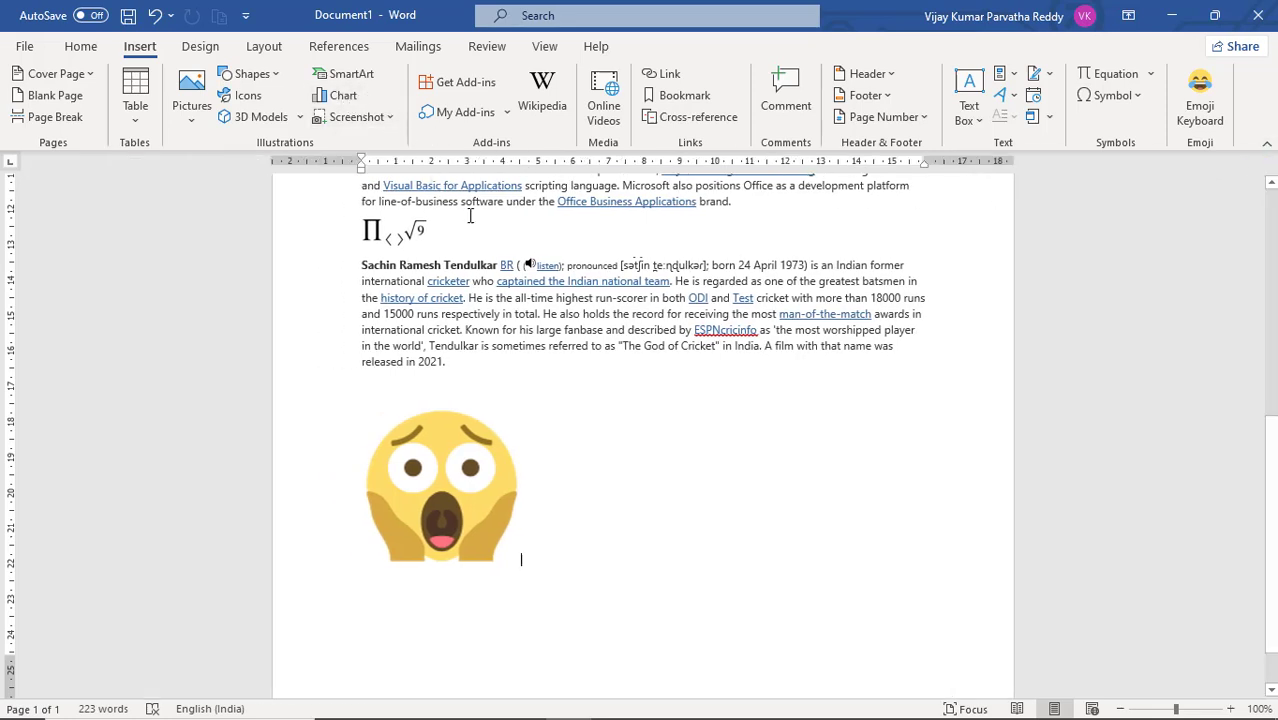
{"action": "key", "text": "ctrl+z"}
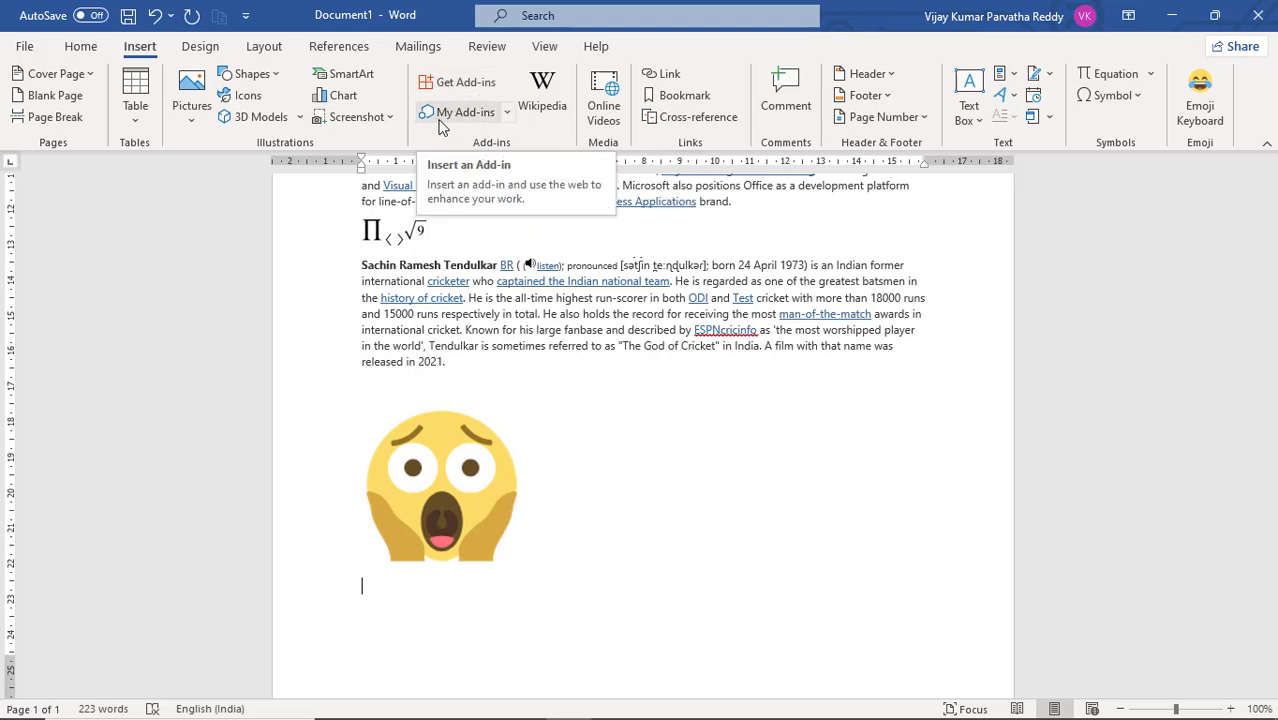
Step: Open the web page for managing own add-ins in Microsoft Edge from the full add-ins list, and decline the Edge mobile app offer
{"action": "left_click", "coordinate": [506, 117]}
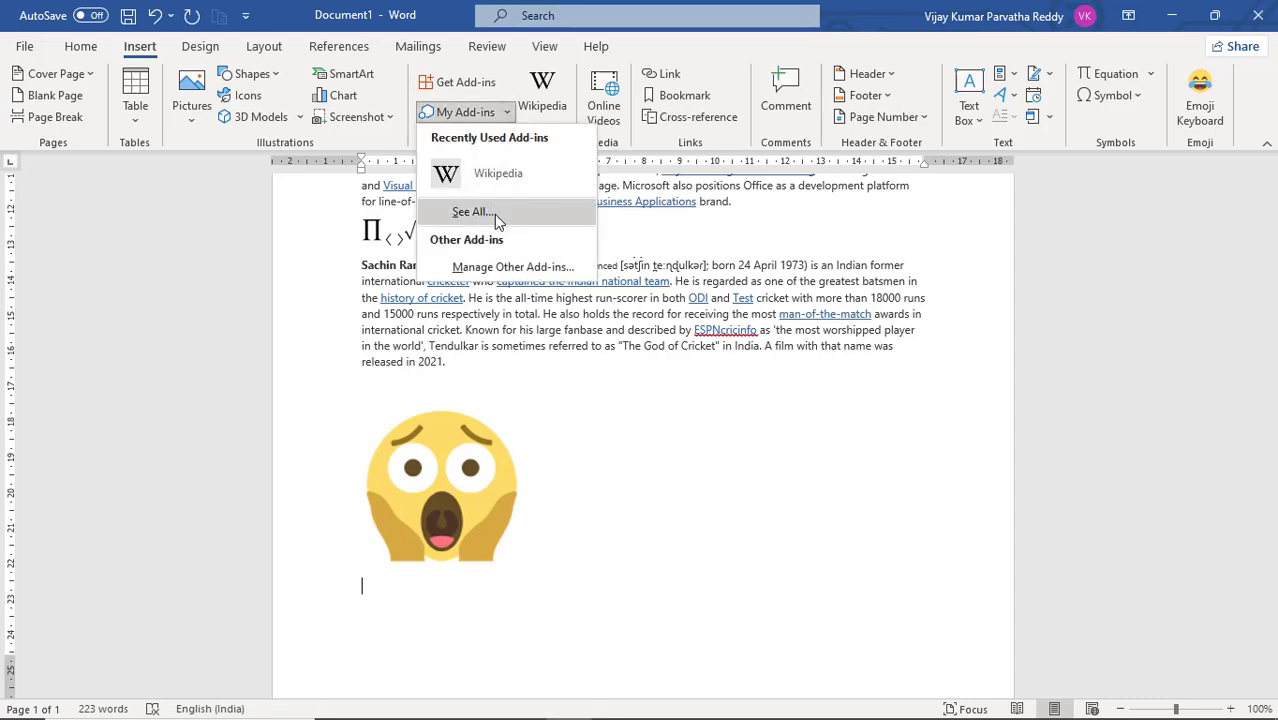
{"action": "left_click", "coordinate": [494, 214]}
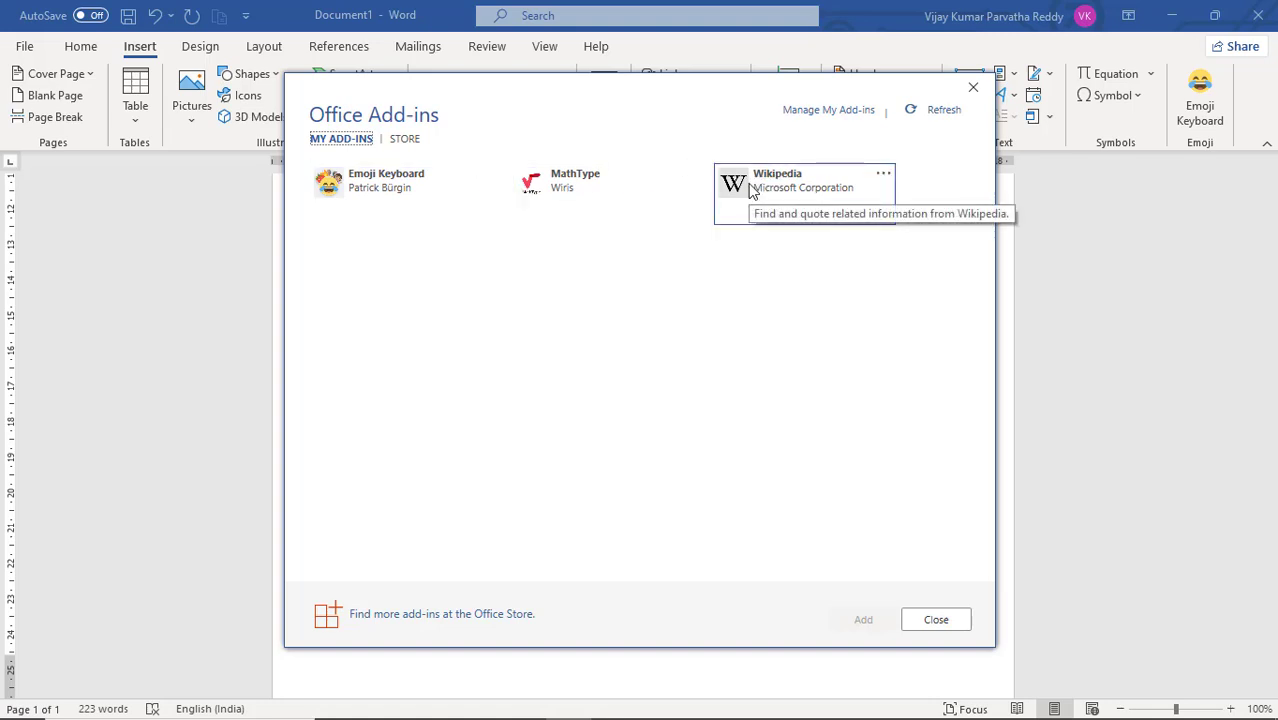
{"action": "left_click", "coordinate": [823, 112]}
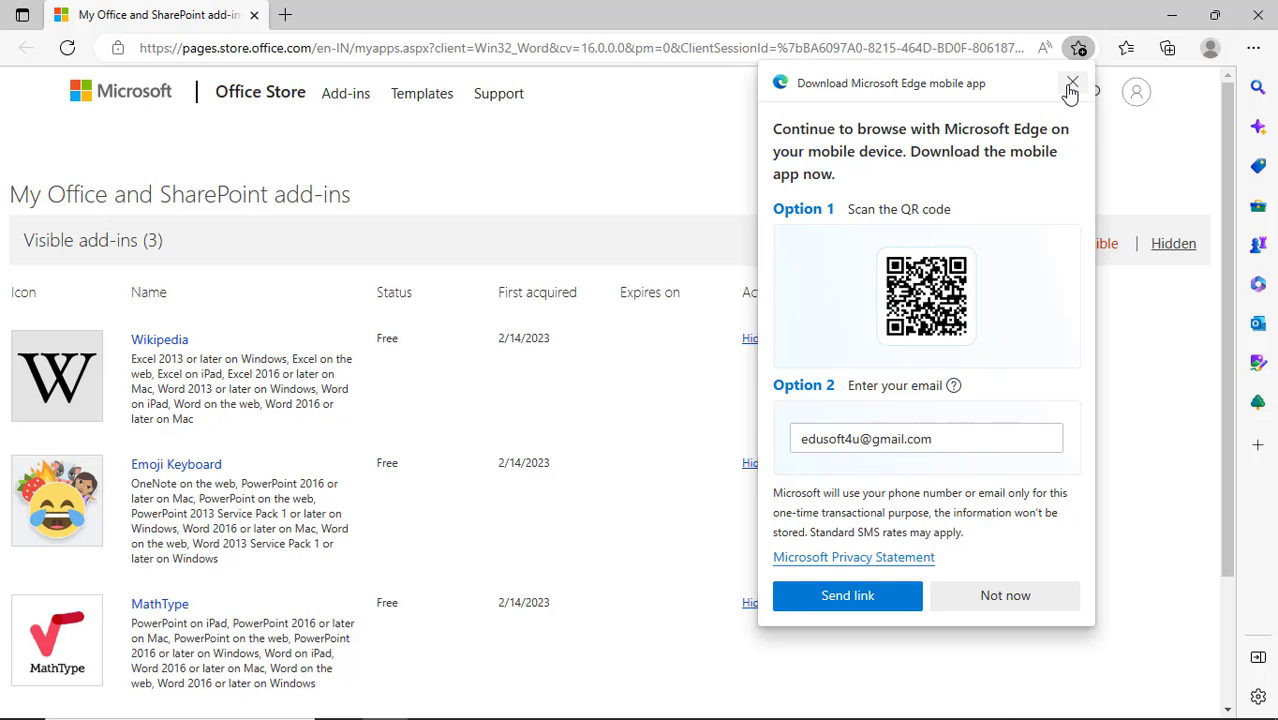
{"action": "left_click", "coordinate": [1005, 596]}
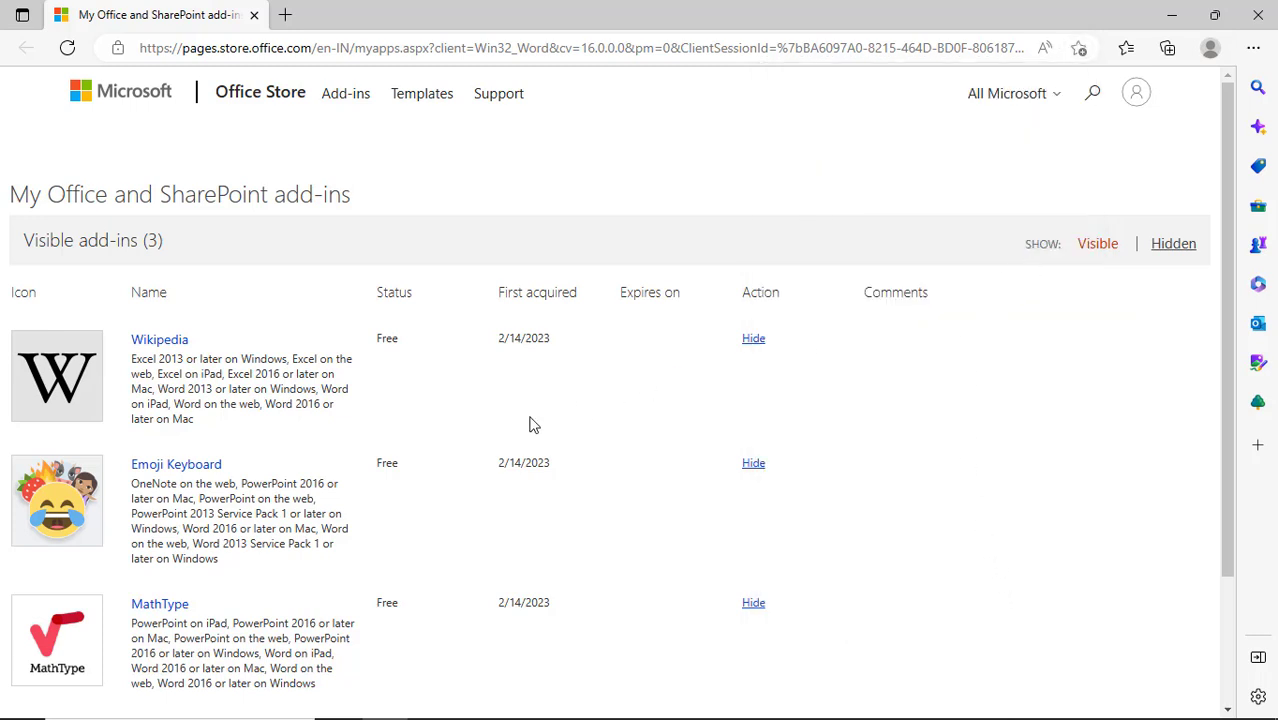
Step: Hide the MathType add-in from the visible Office and SharePoint add-ins, and display the hidden add-ins list
{"action": "scroll", "coordinate": [300, 393], "scroll_direction": "down", "scroll_amount": 2}
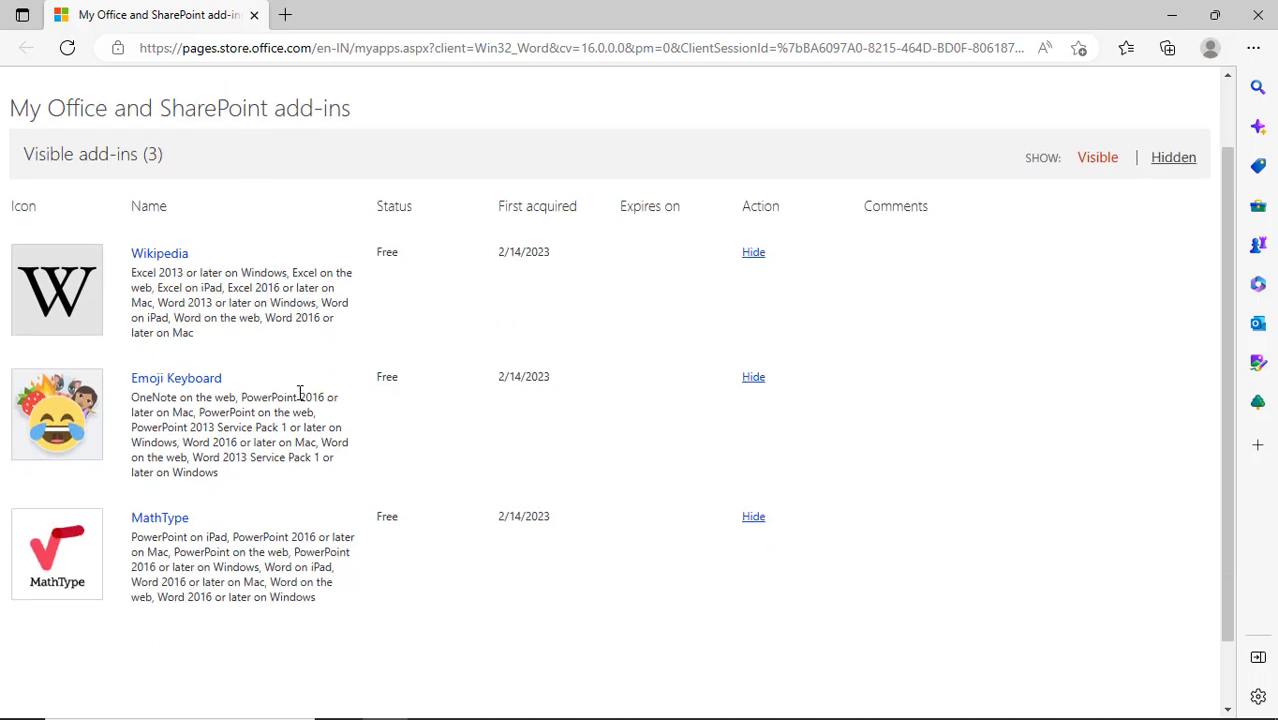
{"action": "scroll", "coordinate": [300, 393], "scroll_direction": "up", "scroll_amount": 2}
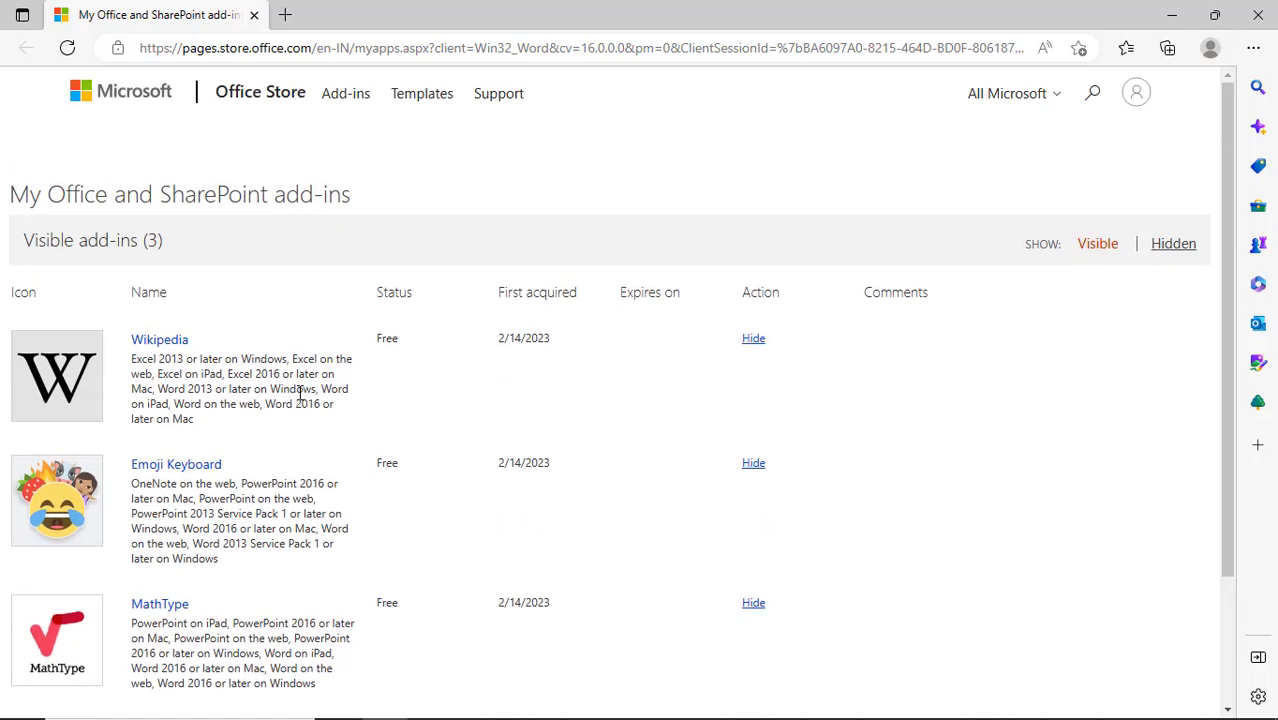
{"action": "scroll", "coordinate": [175, 370], "scroll_direction": "down", "scroll_amount": 2}
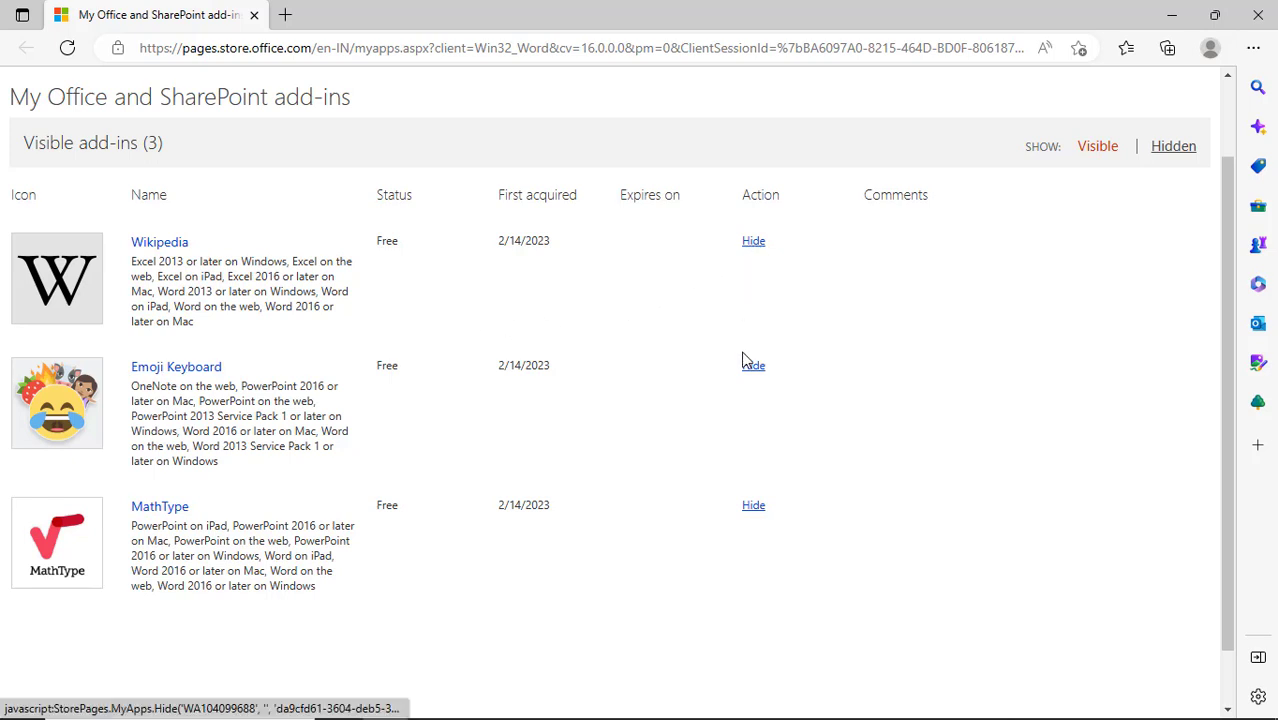
{"action": "left_click", "coordinate": [754, 509]}
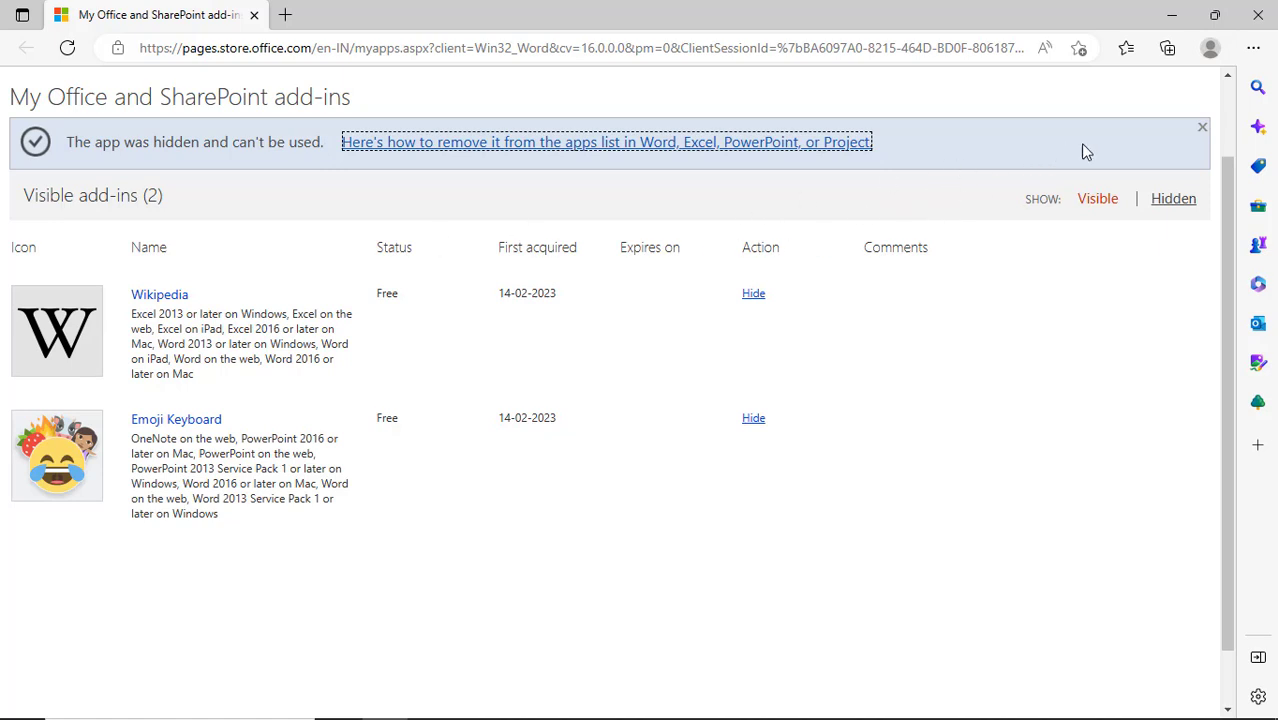
{"action": "left_click", "coordinate": [1172, 200]}
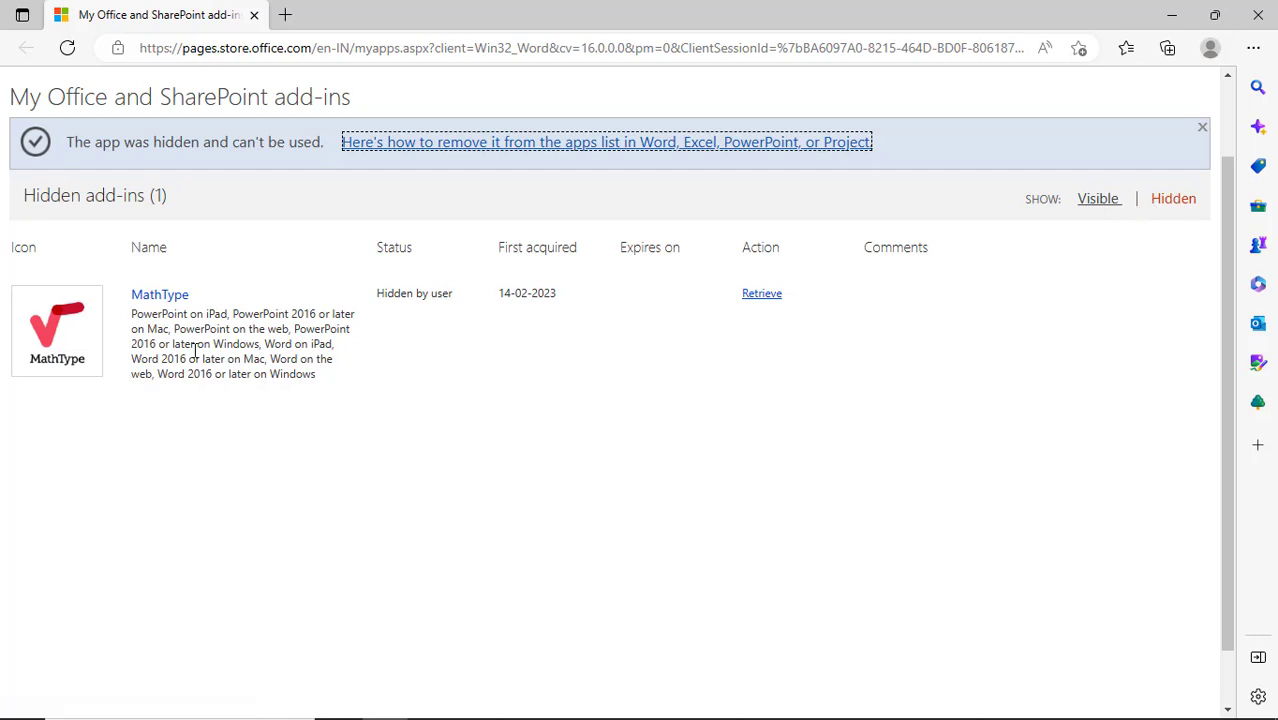
Step: Close Microsoft Edge to return to the Word document, and add a new line below the screaming face emoji
{"action": "left_click", "coordinate": [1257, 14]}
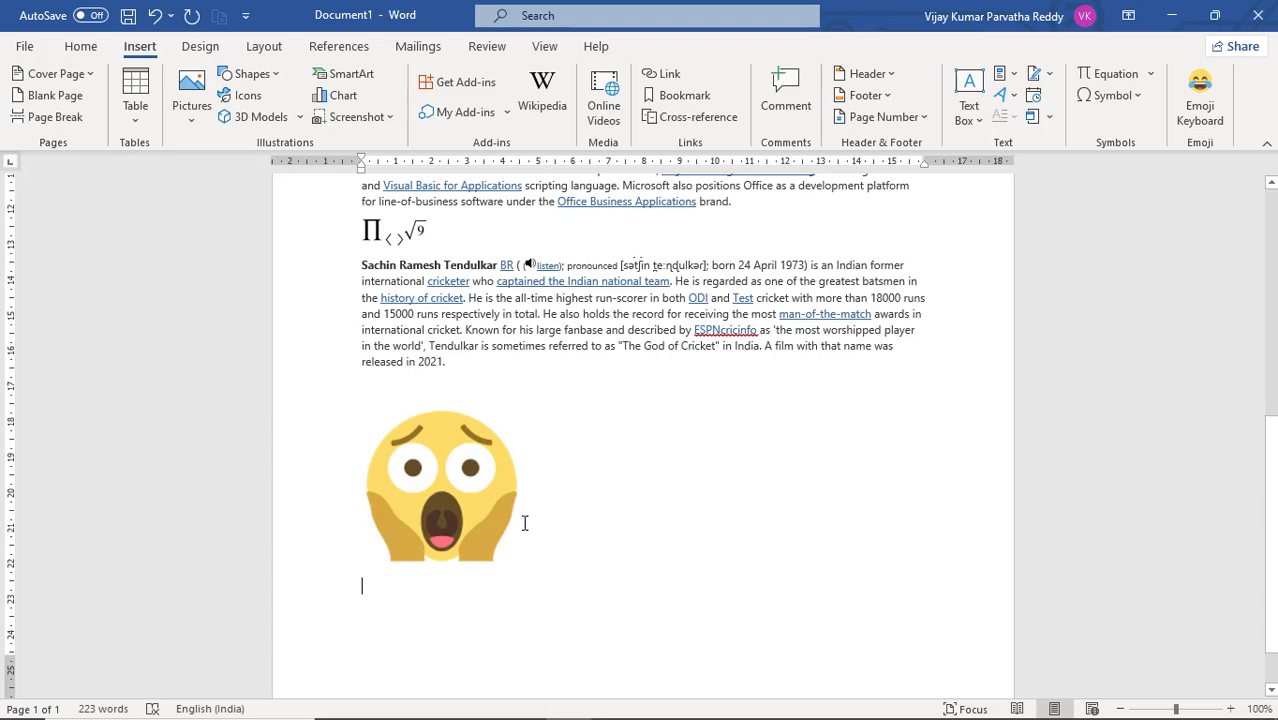
{"action": "key", "text": "Return"}
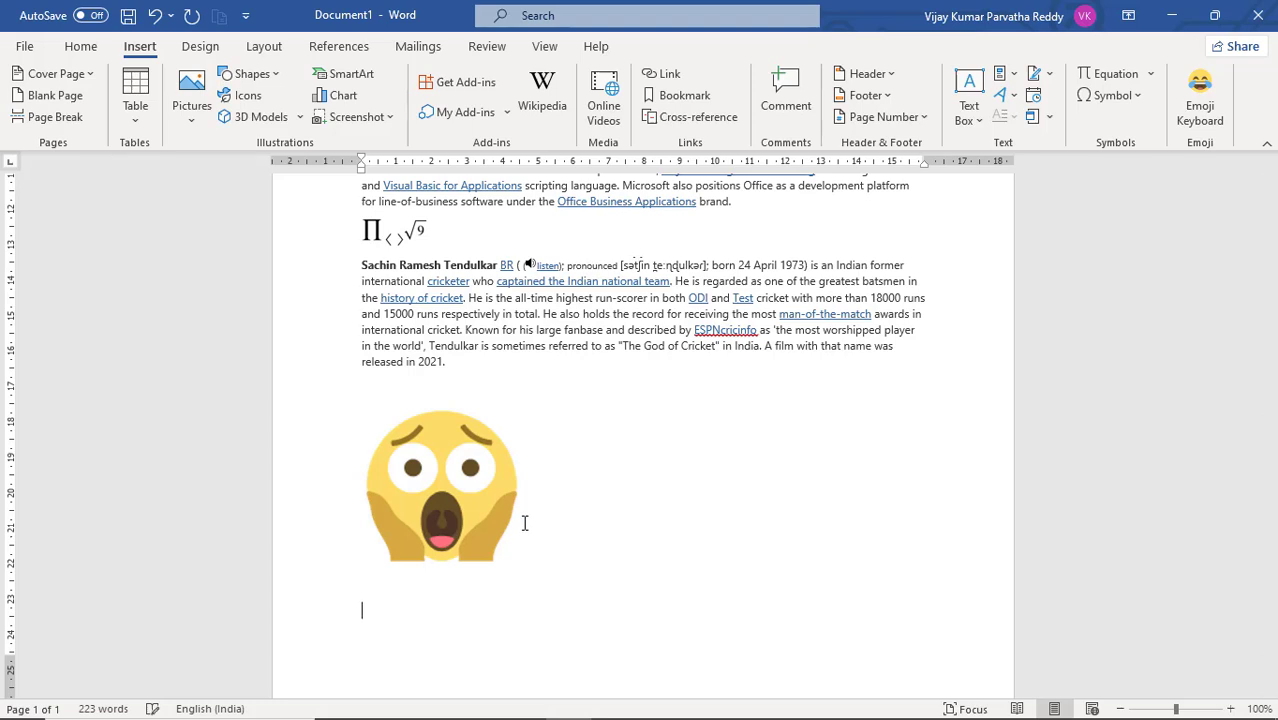